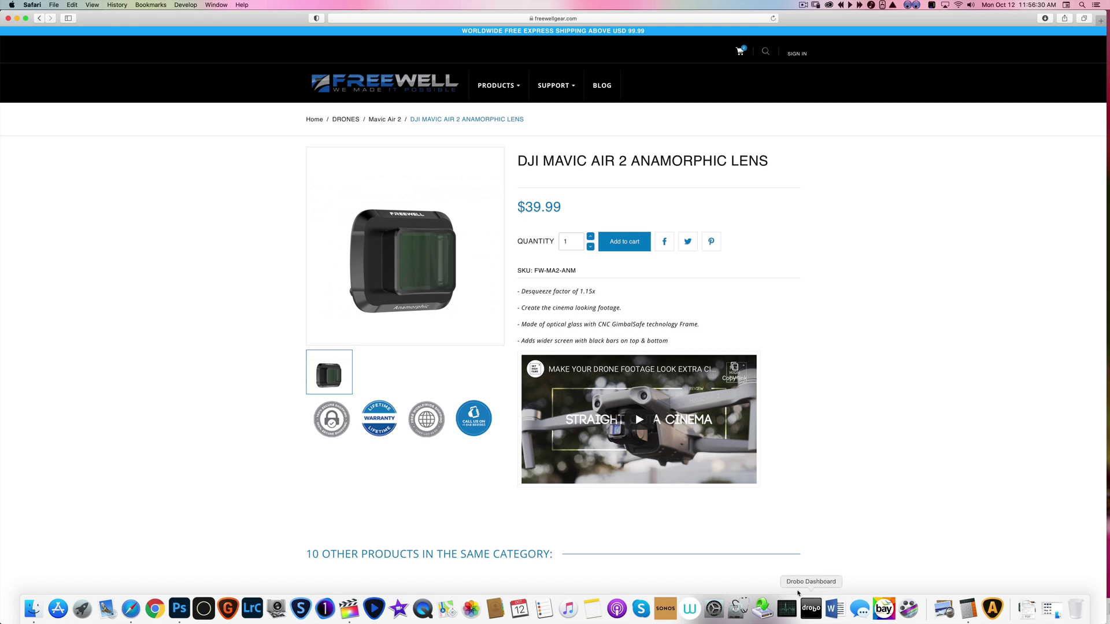
Open the bookmarked "How To Edit ANAMORPHIC Footage" video in a new tab, pause it and return to the Freewell lens page.
key(super+t)
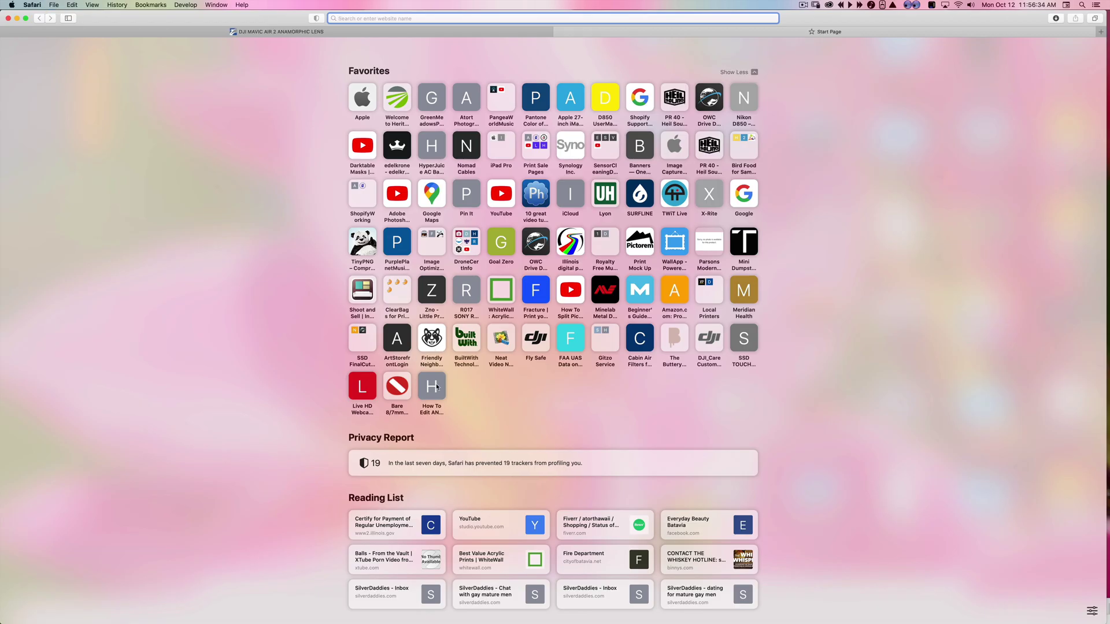
click(437, 387)
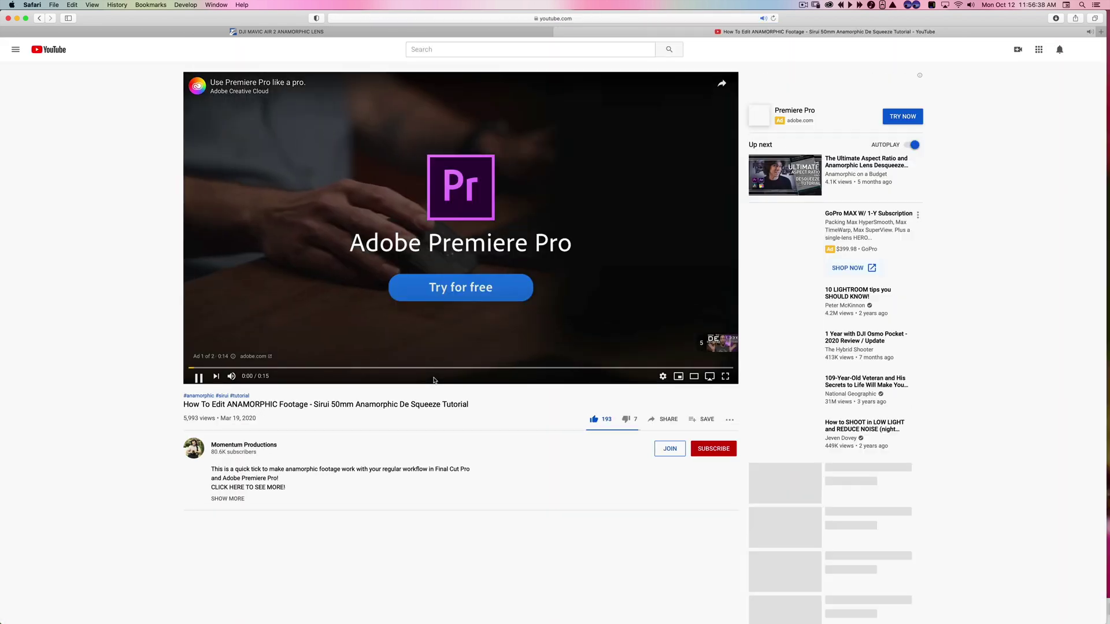
click(577, 335)
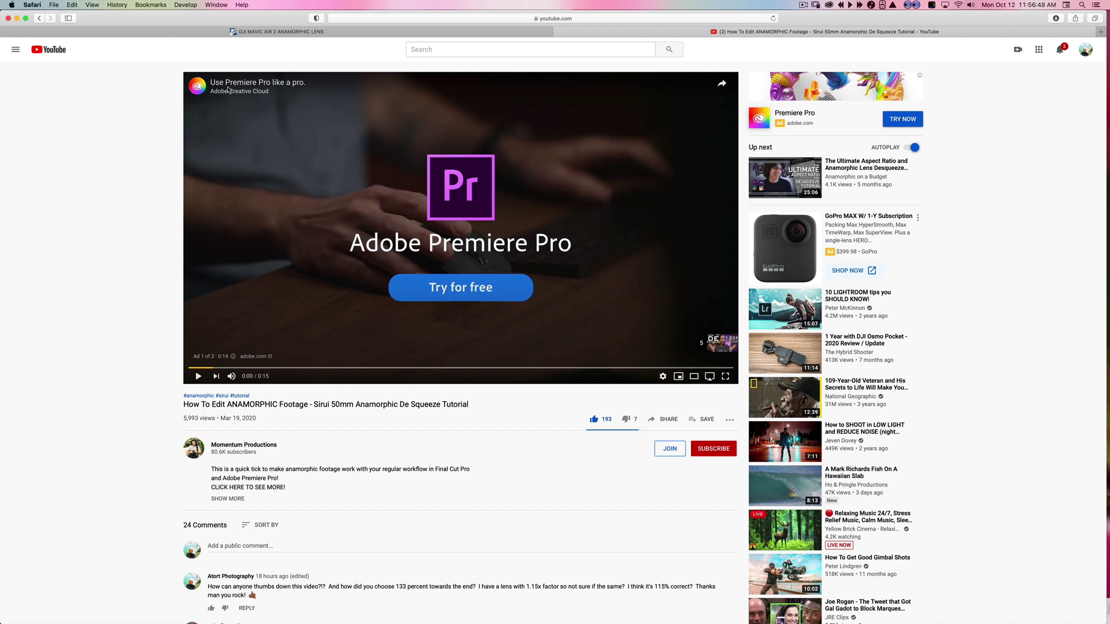
click(463, 34)
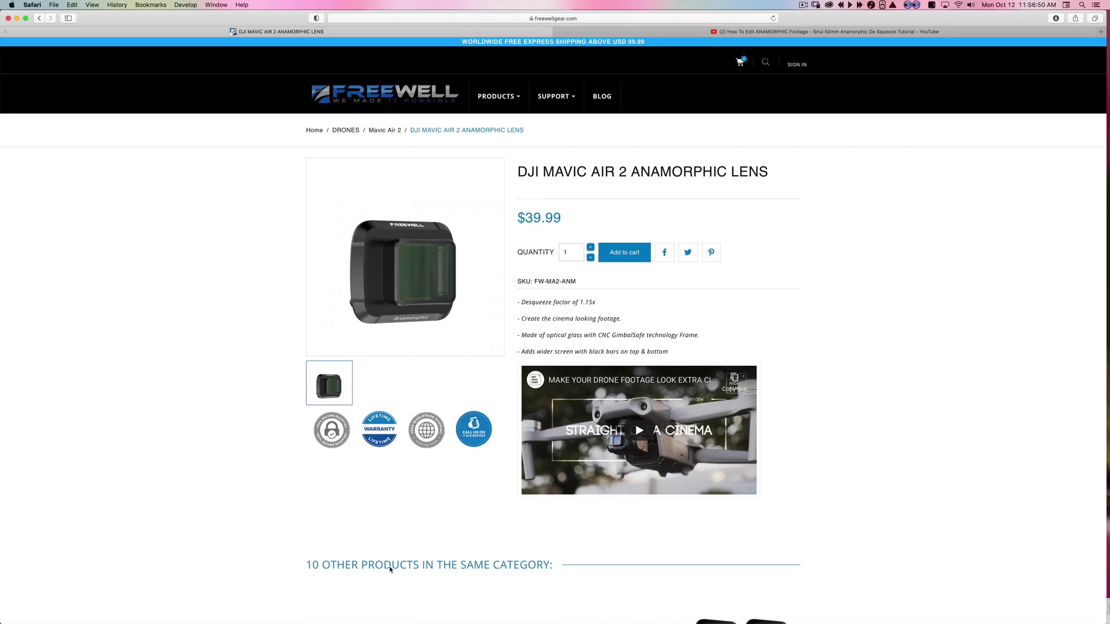
Switch to Final Cut Pro and preview the Freewell Anamorphic project muted in full screen.
mouse_move(370, 613)
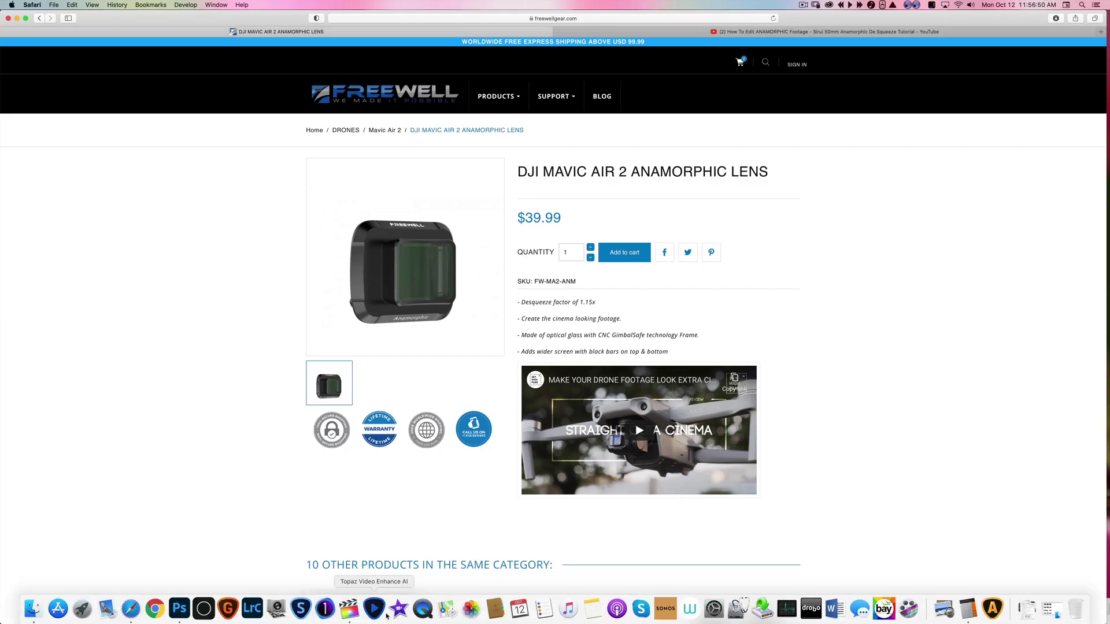
click(354, 611)
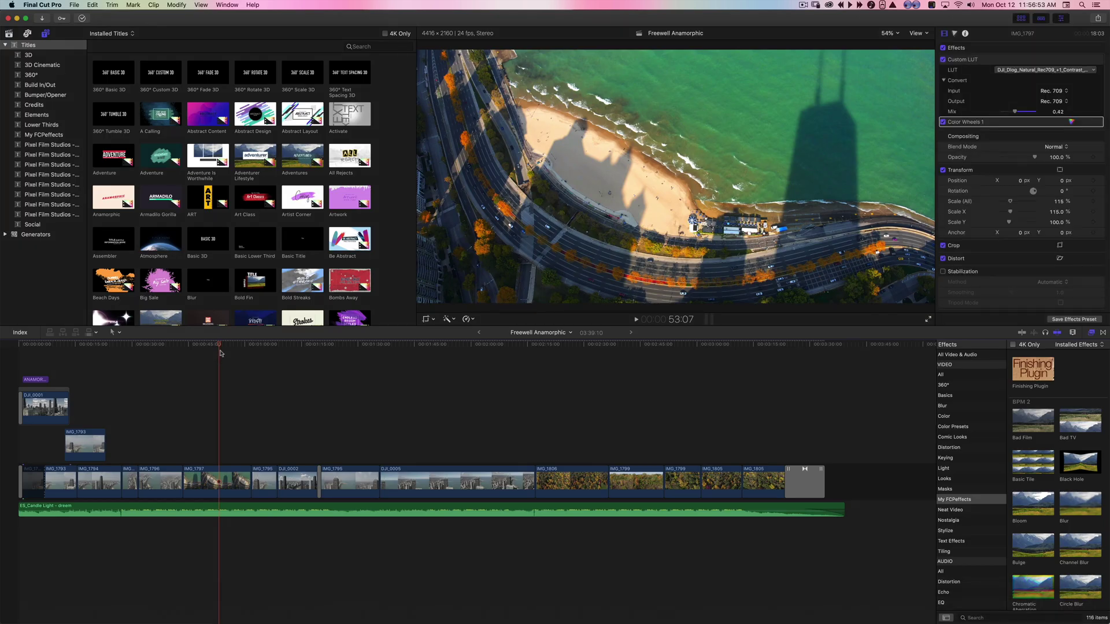
key(XF86AudioMute)
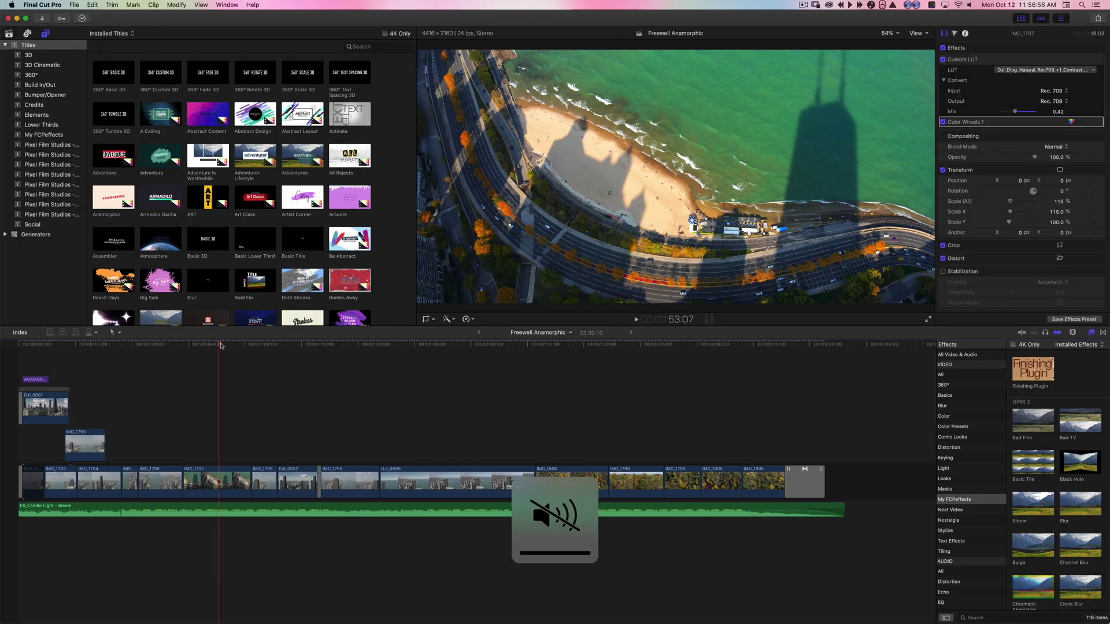
key(space)
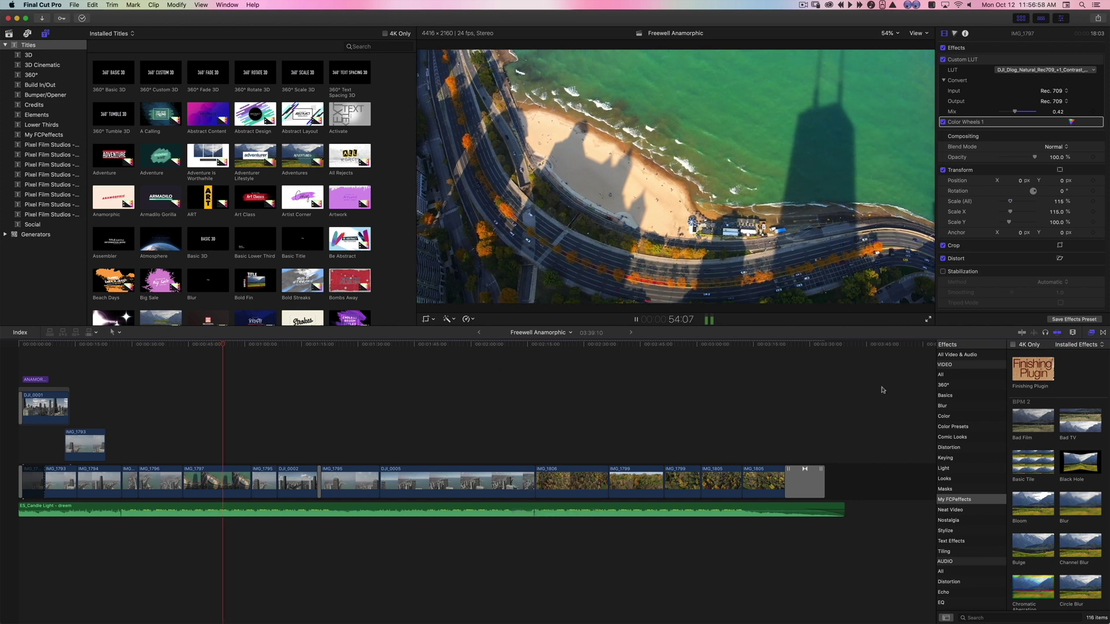
click(928, 319)
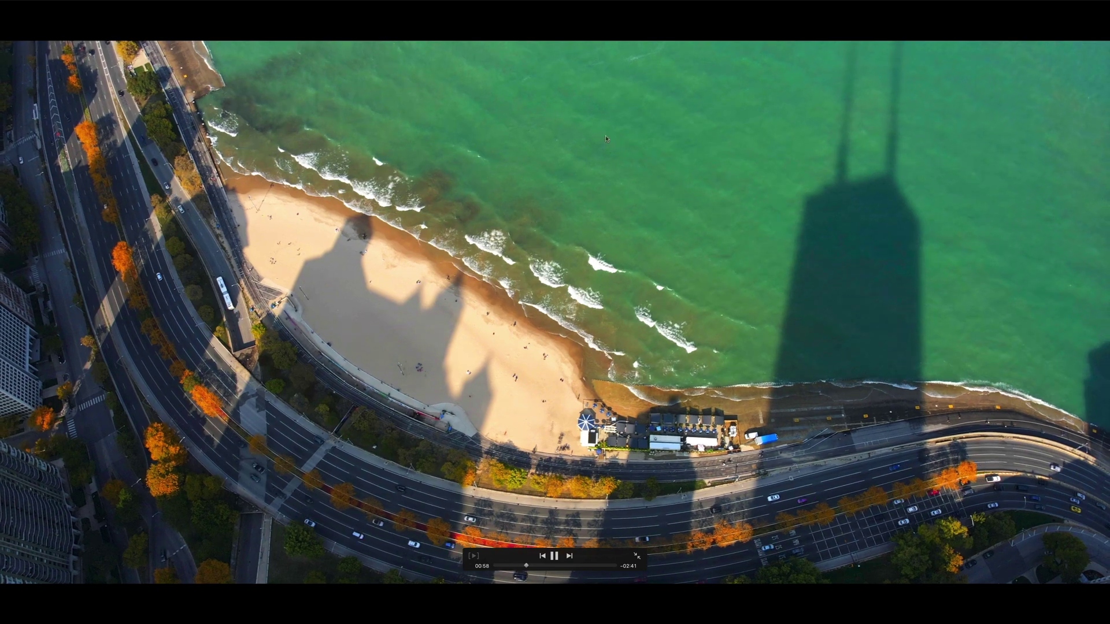
key(Escape)
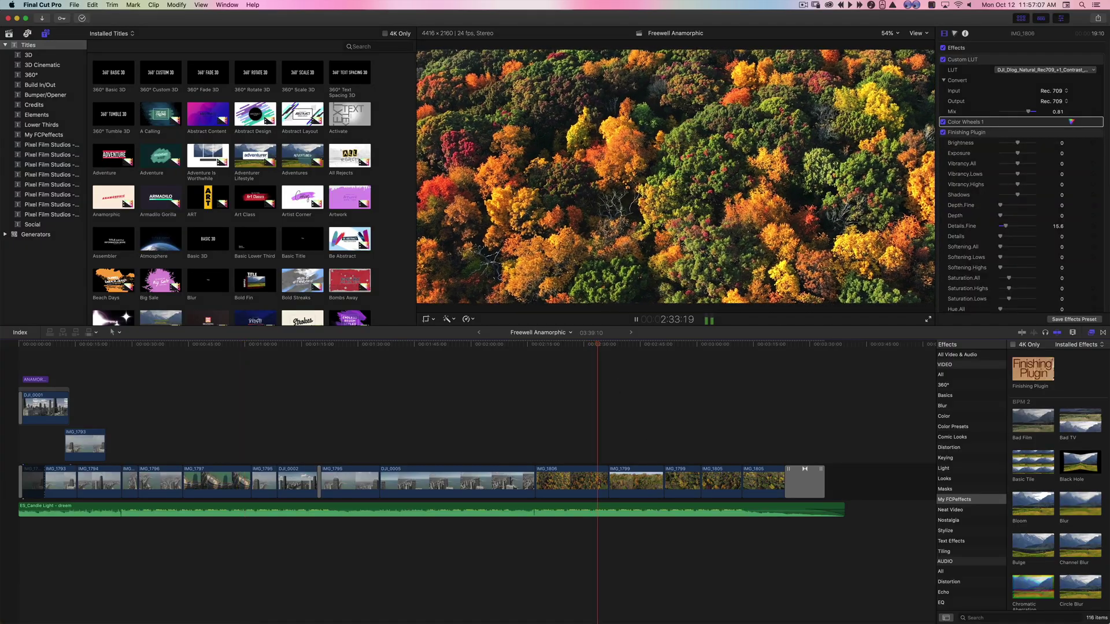
key(space)
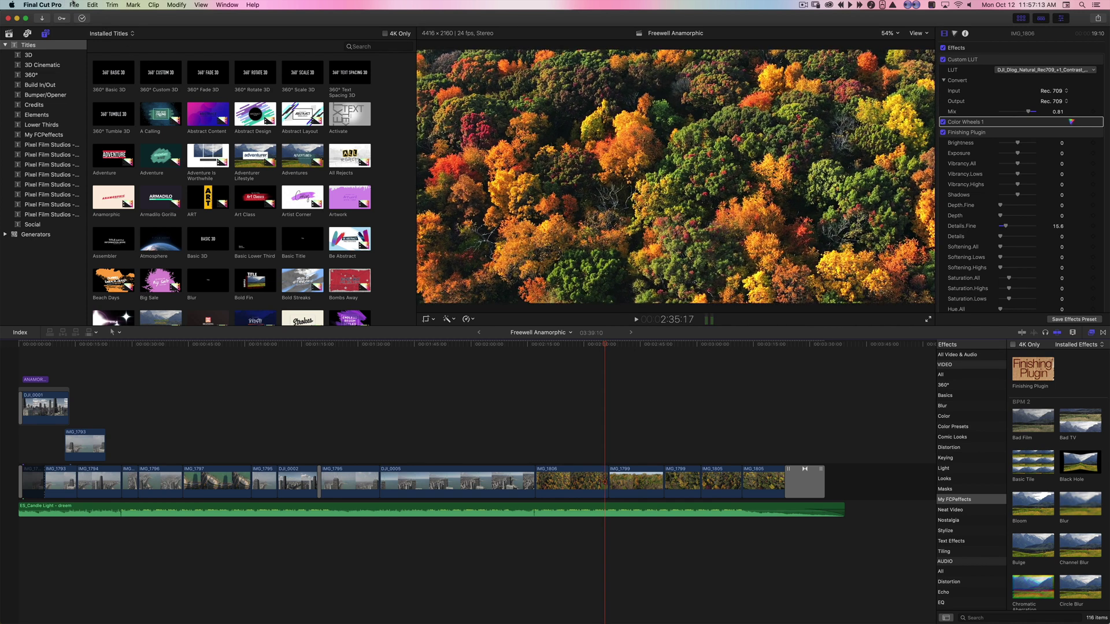
Start a new project and name it "Freewell Anamorphic Lens".
click(76, 4)
mouse_move(145, 16)
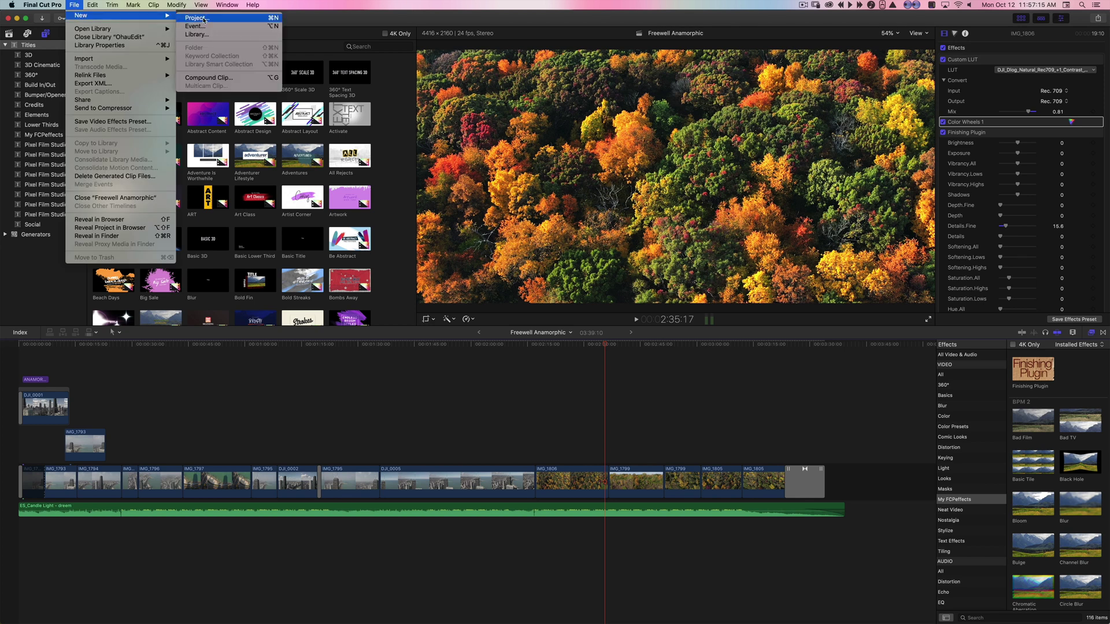
click(196, 18)
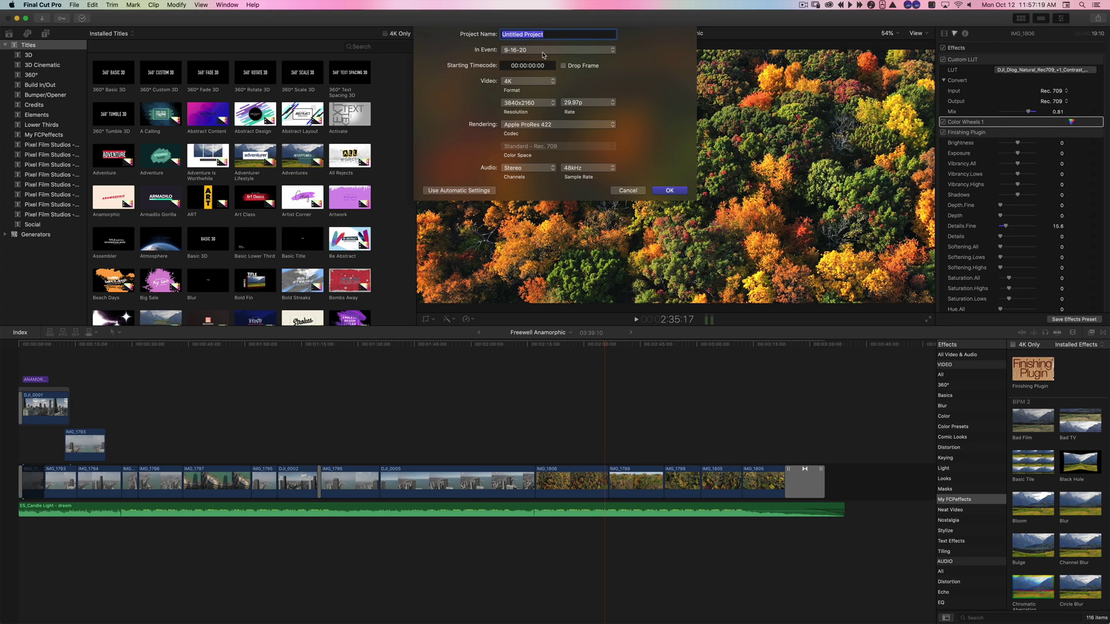
text(Freewell Anamorphic Lens)
Set the project's video format to Custom and its frame rate to 24p.
click(530, 83)
click(530, 83)
click(528, 103)
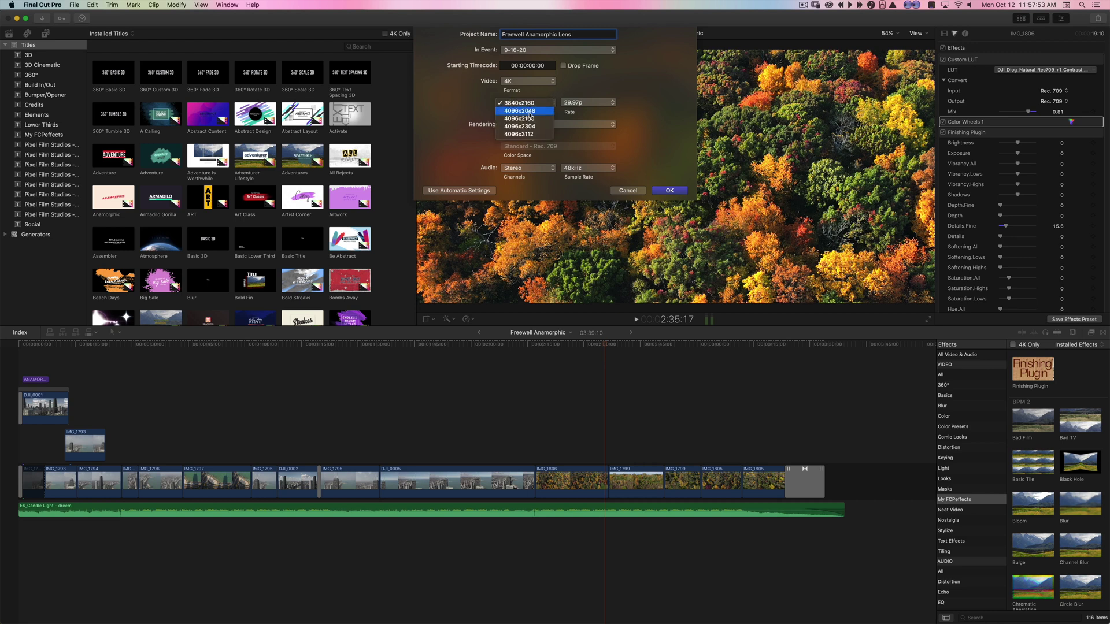
click(539, 83)
click(540, 83)
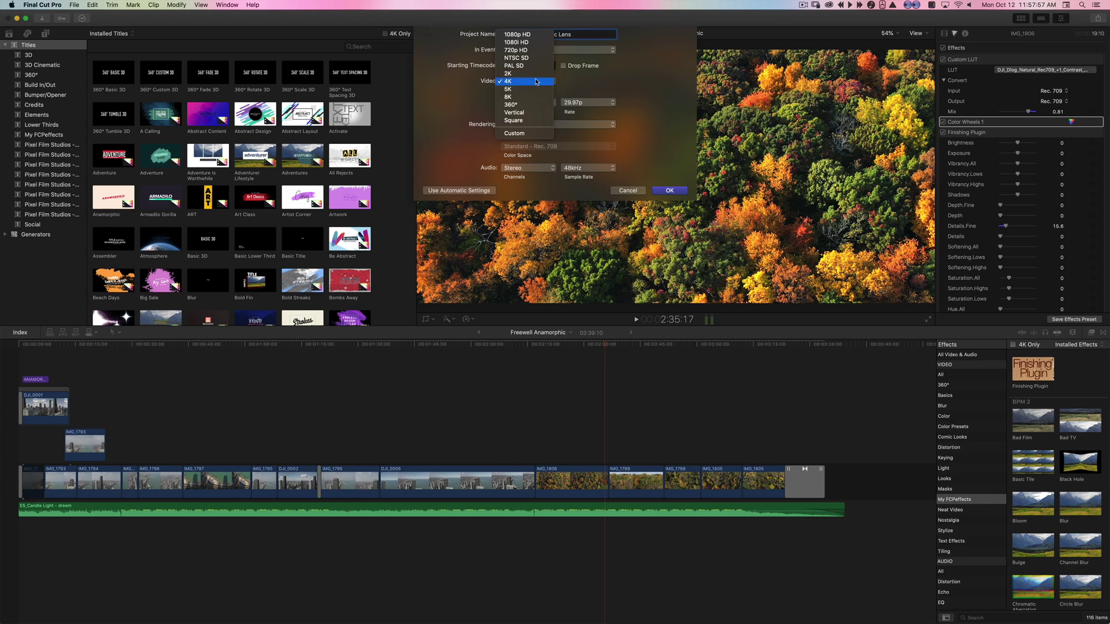
click(528, 133)
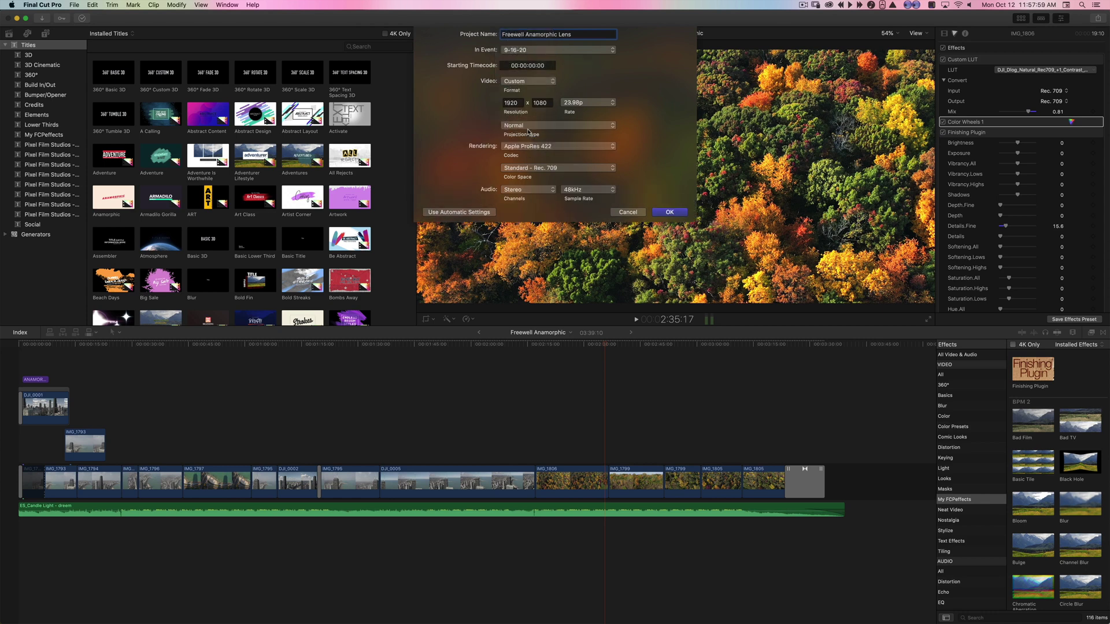
click(581, 104)
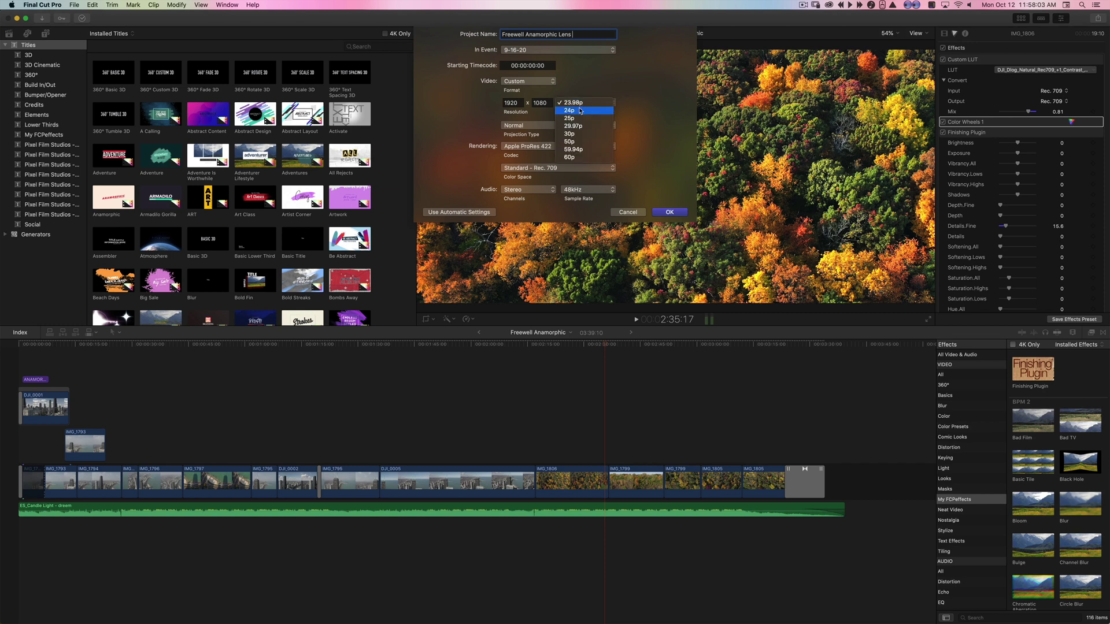
click(580, 110)
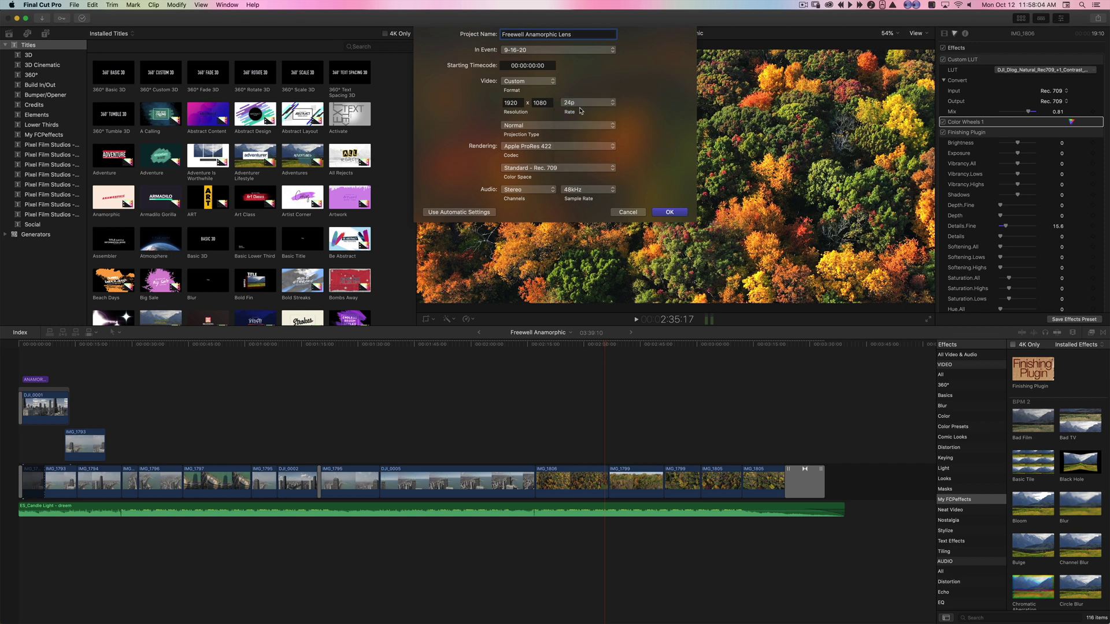
Open Calculator, clear it and place it beside the new project's settings.
click(1083, 5)
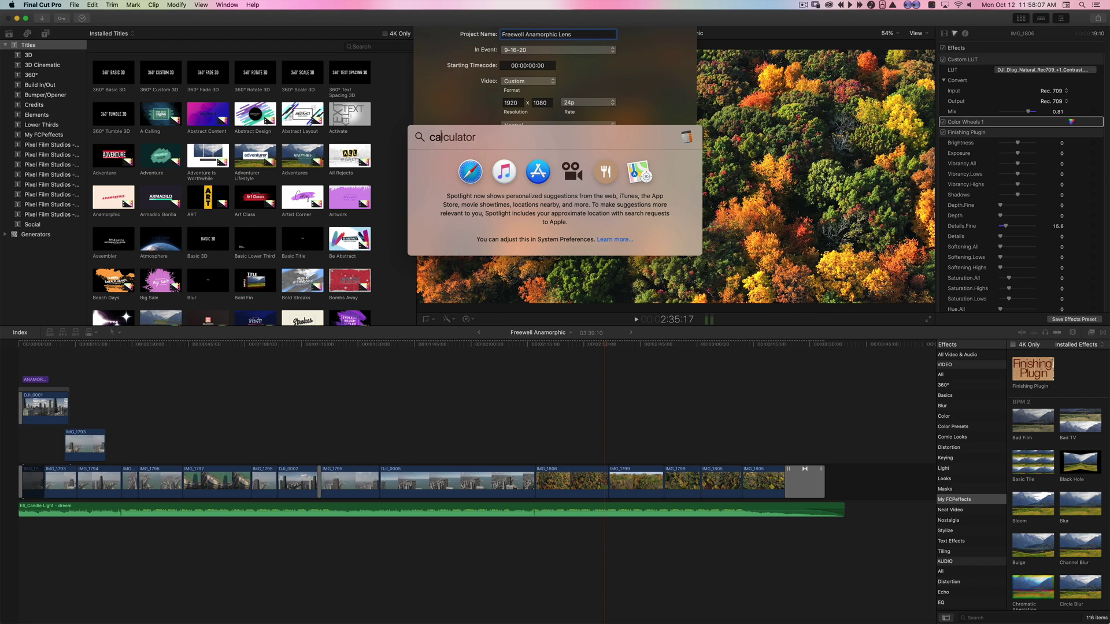
text(calc)
key(Return)
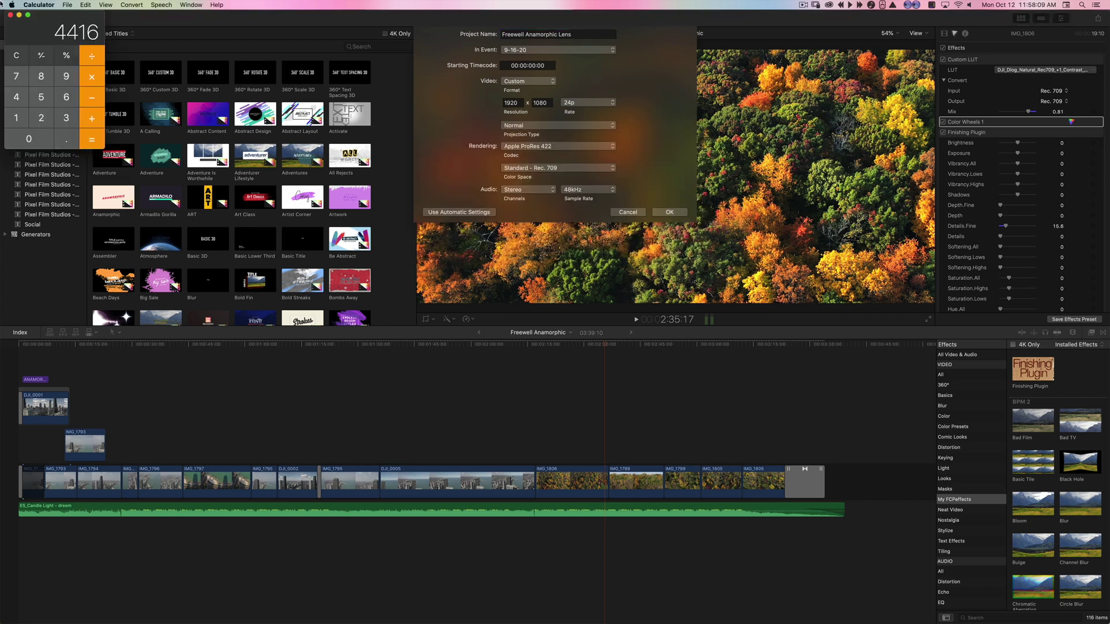
click(24, 55)
drag(47, 26, 812, 66)
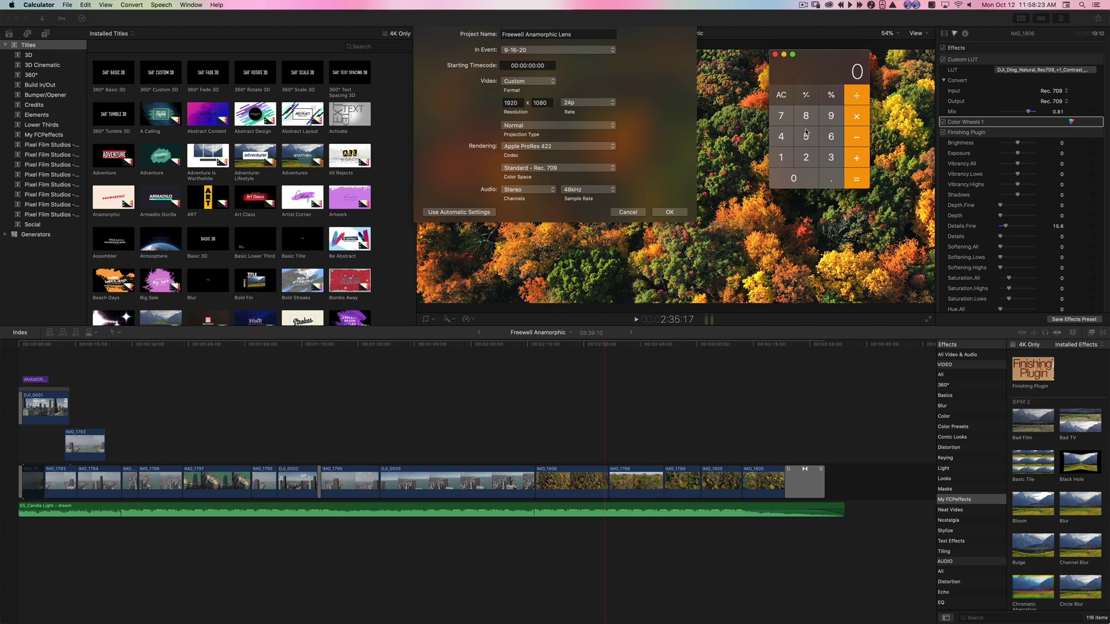
Calculate the desqueezed width for a 1.33x lens as 3840 × 1.33, and clear the calculator.
click(825, 154)
click(813, 126)
click(781, 138)
click(806, 171)
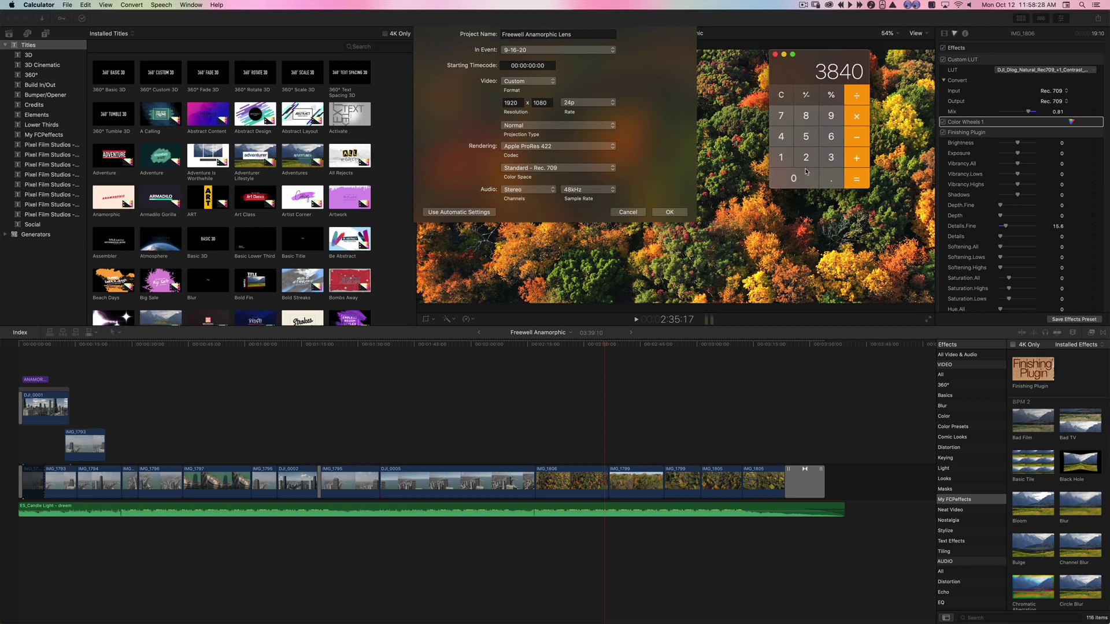
click(857, 117)
key(1)
click(833, 176)
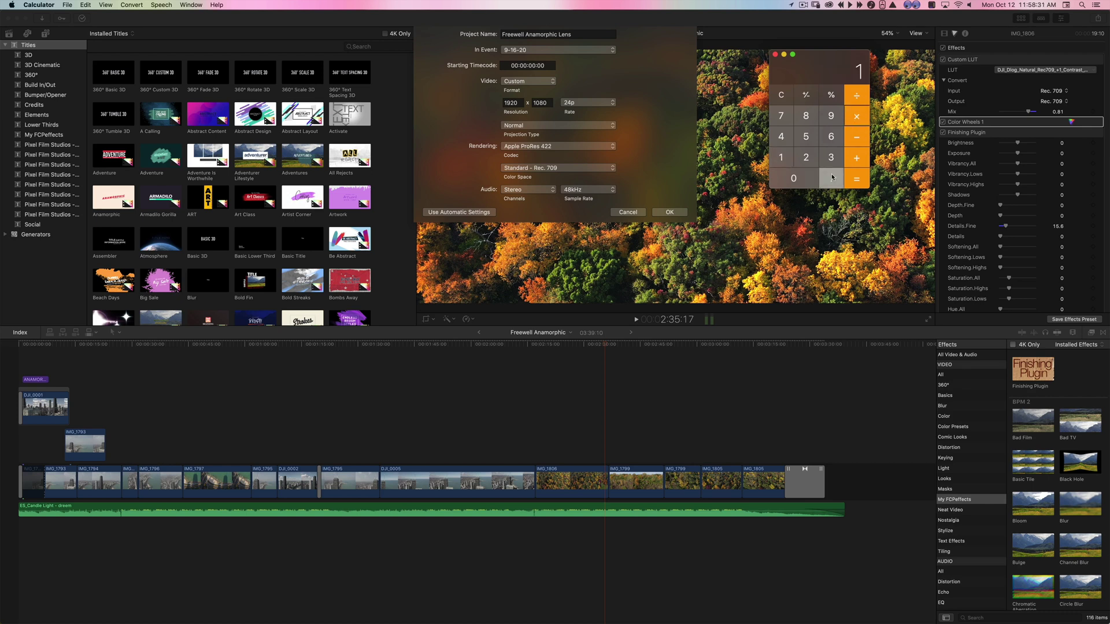
text(33)
click(857, 180)
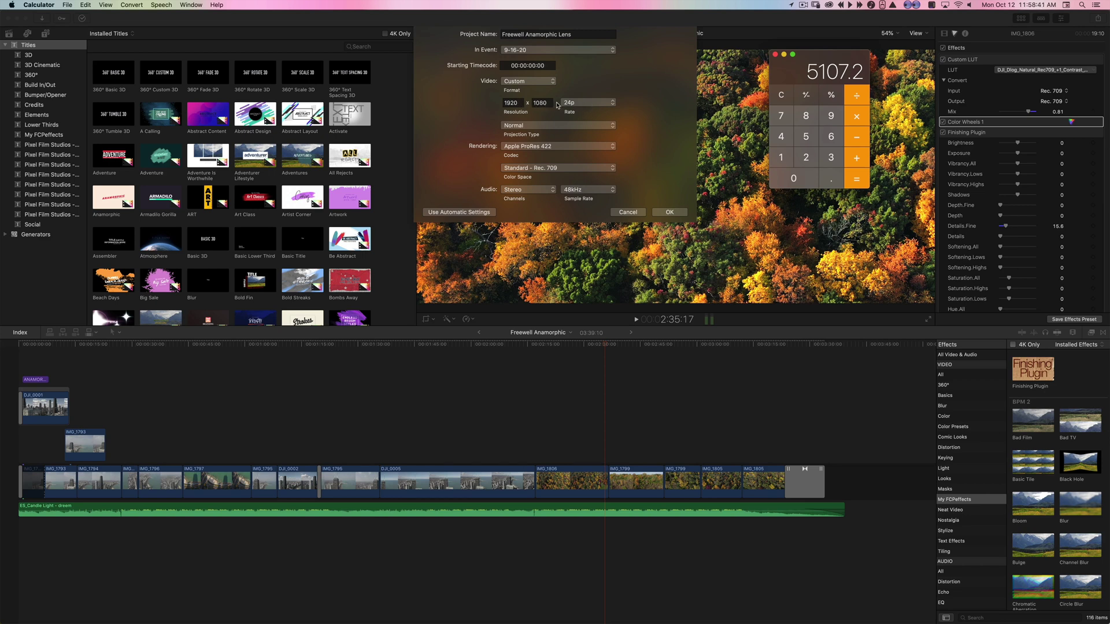
click(781, 95)
Give the new project a Custom video format with a resolution height of 2160 and a 24p frame rate.
click(536, 82)
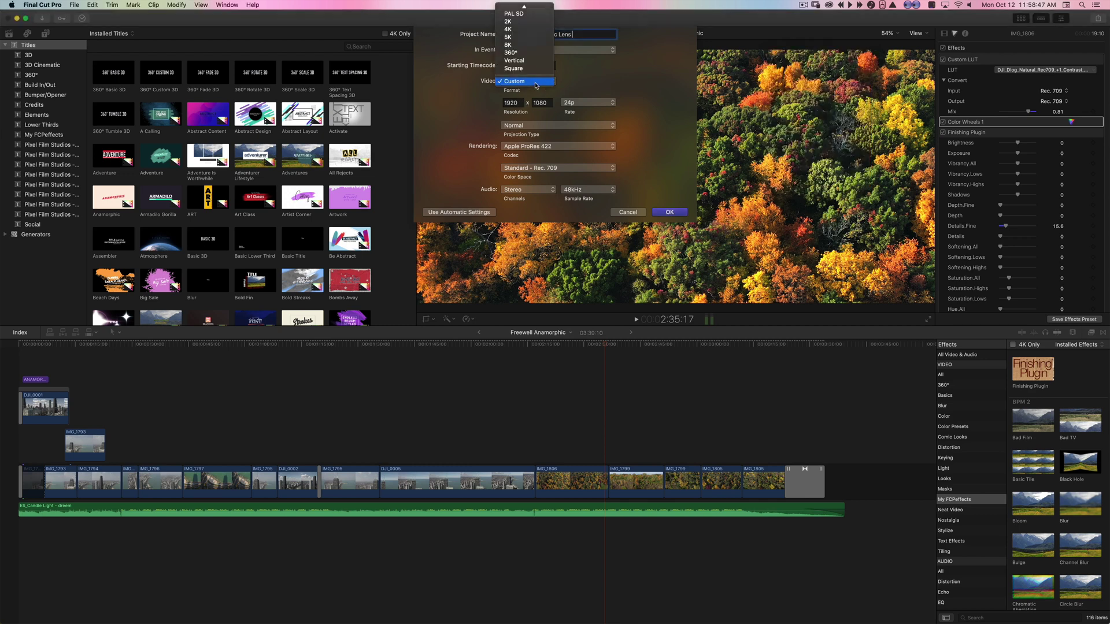
click(537, 29)
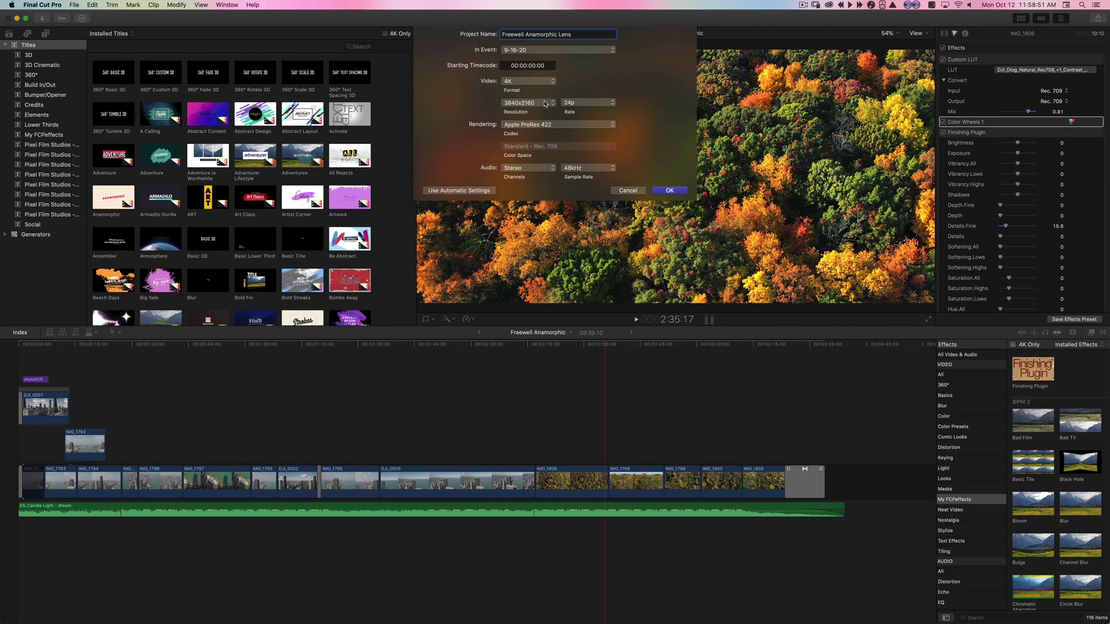
click(527, 83)
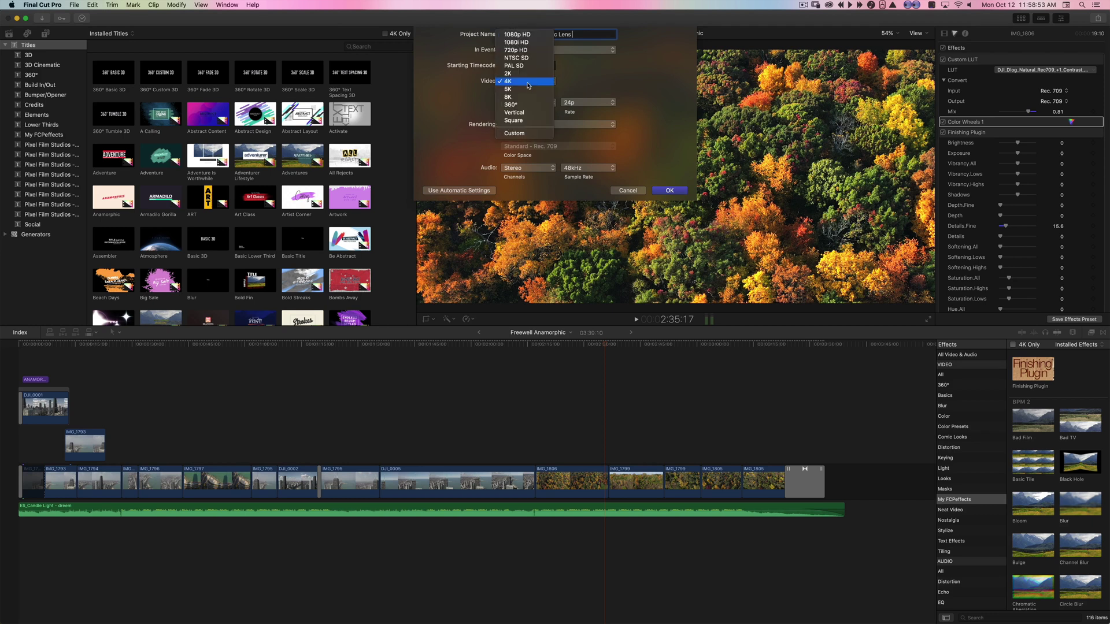
click(530, 134)
double_click(544, 103)
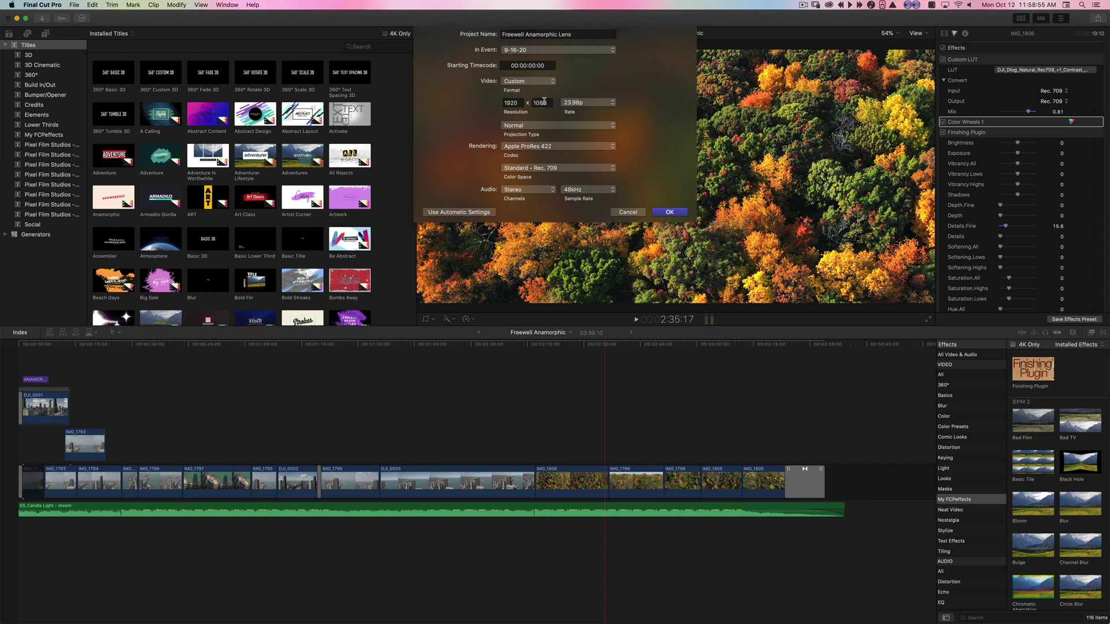
text(2160)
click(585, 103)
click(578, 113)
Calculate the desqueezed width for the 1.15x lens in Calculator as 3840 × 1.15.
key(super+Tab)
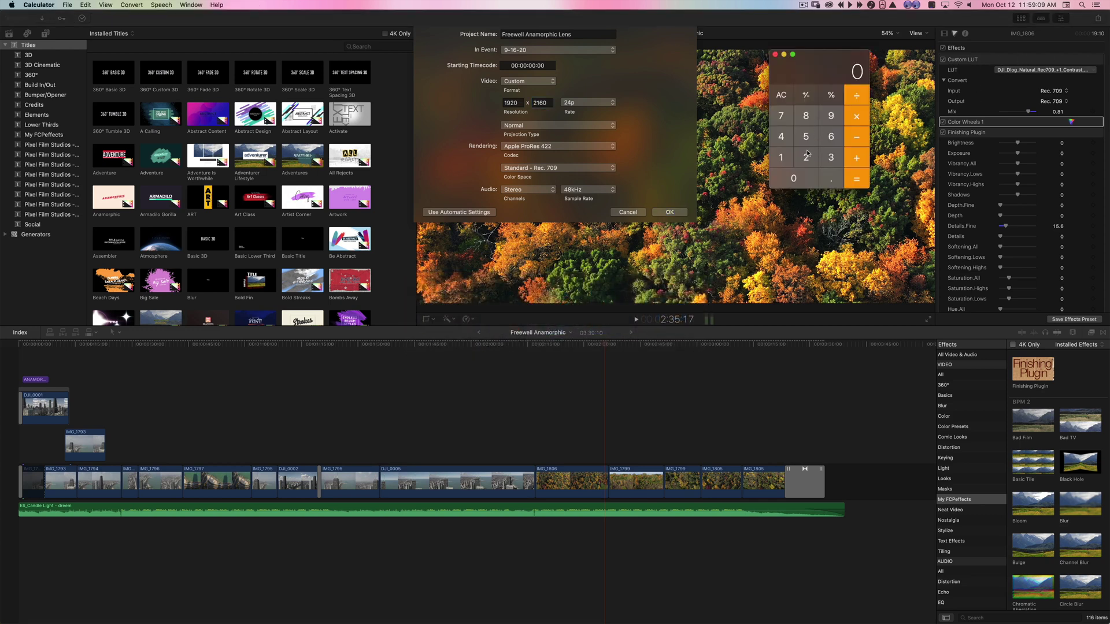
click(831, 158)
click(809, 117)
click(784, 134)
click(796, 178)
click(862, 120)
click(780, 158)
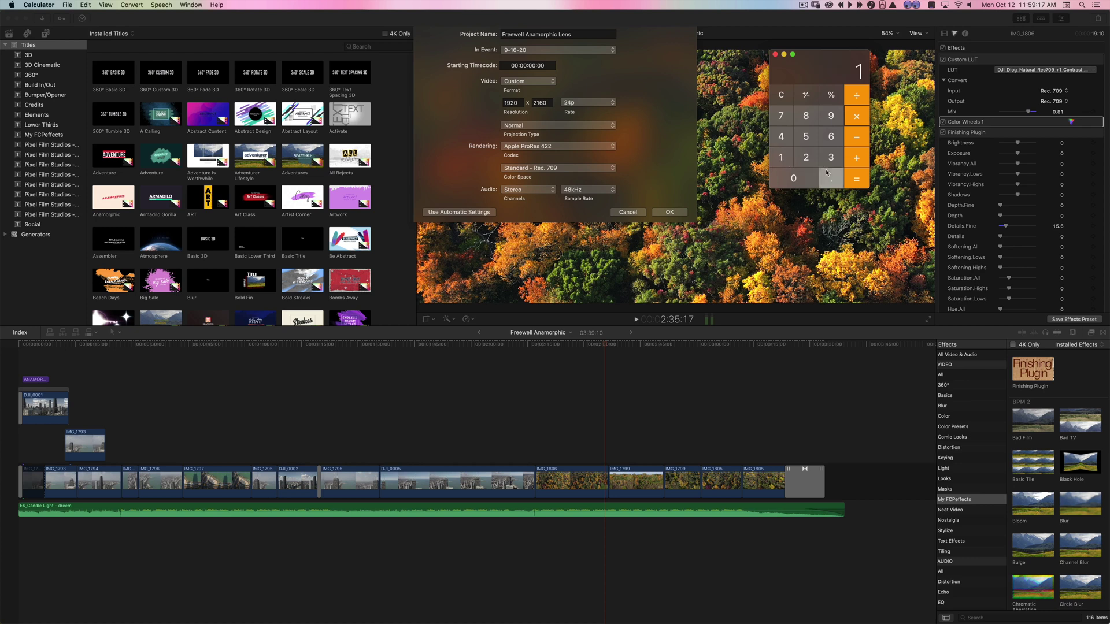
click(831, 178)
click(781, 158)
click(800, 138)
click(861, 183)
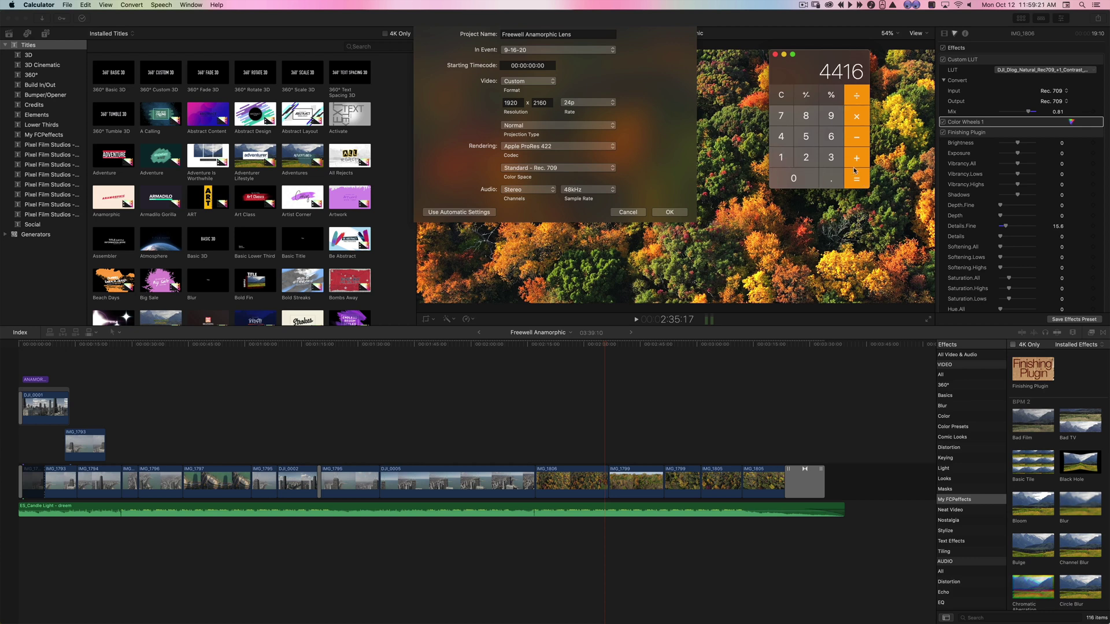
Set the new project's resolution width to 4416.
click(519, 103)
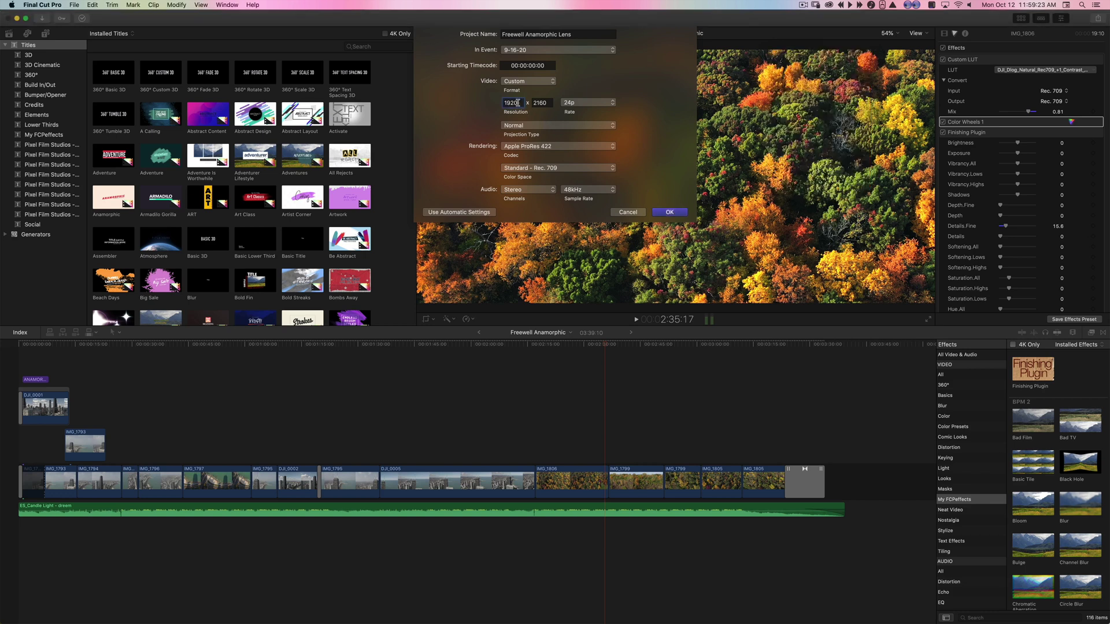
double_click(512, 103)
text(441)
Check the lens's desqueeze factor on the Freewell product page in Safari and return to Final Cut Pro.
key(super+Tab)
key(super+Tab)
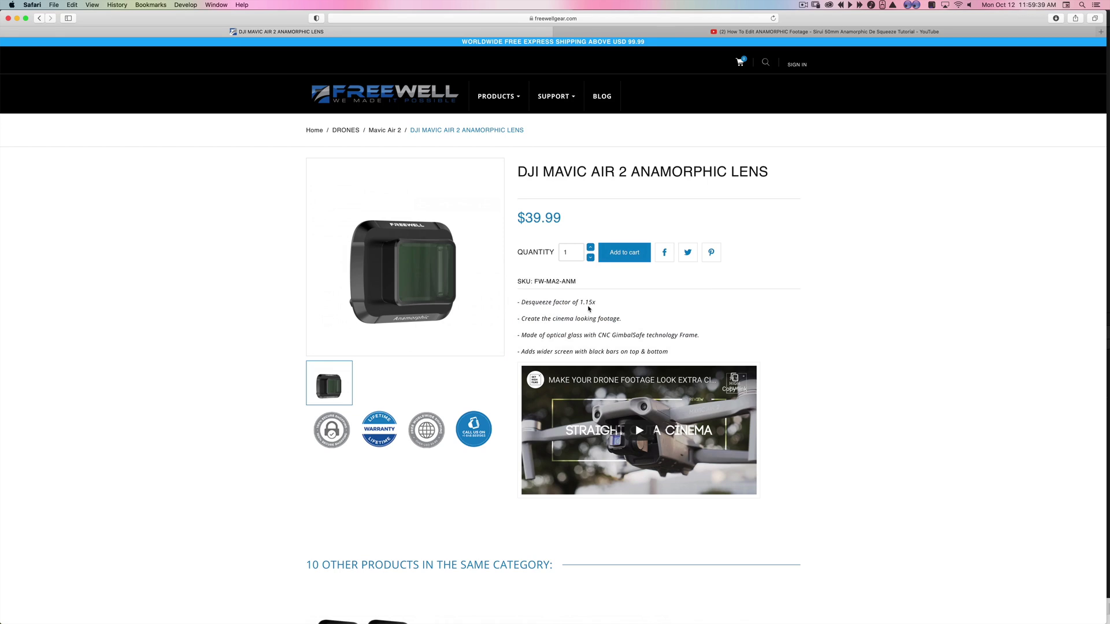
key(super+Tab)
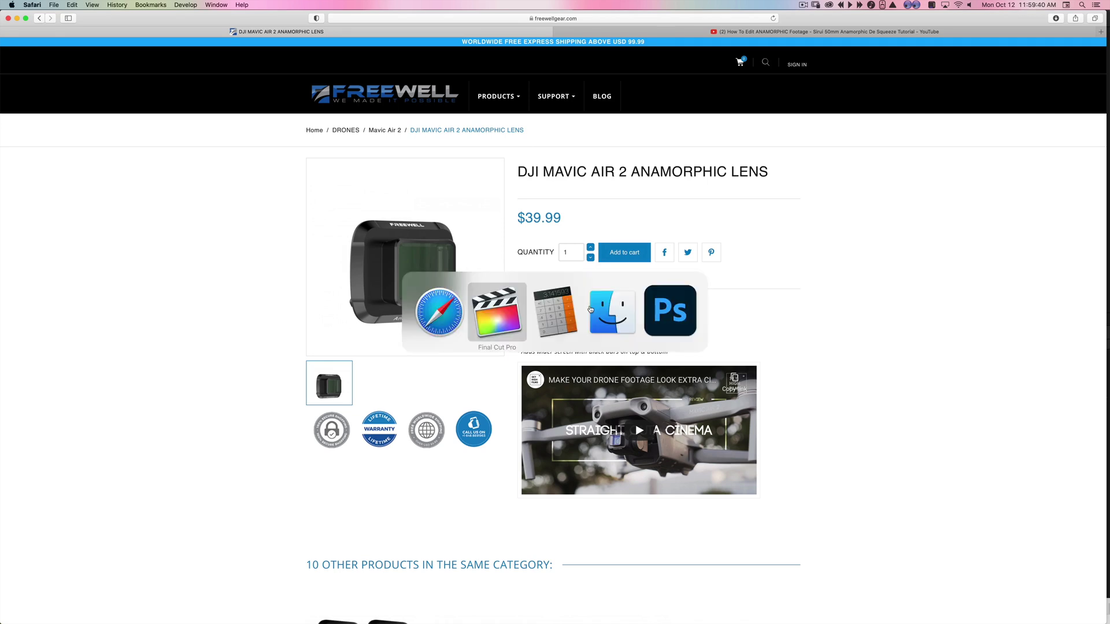
click(512, 310)
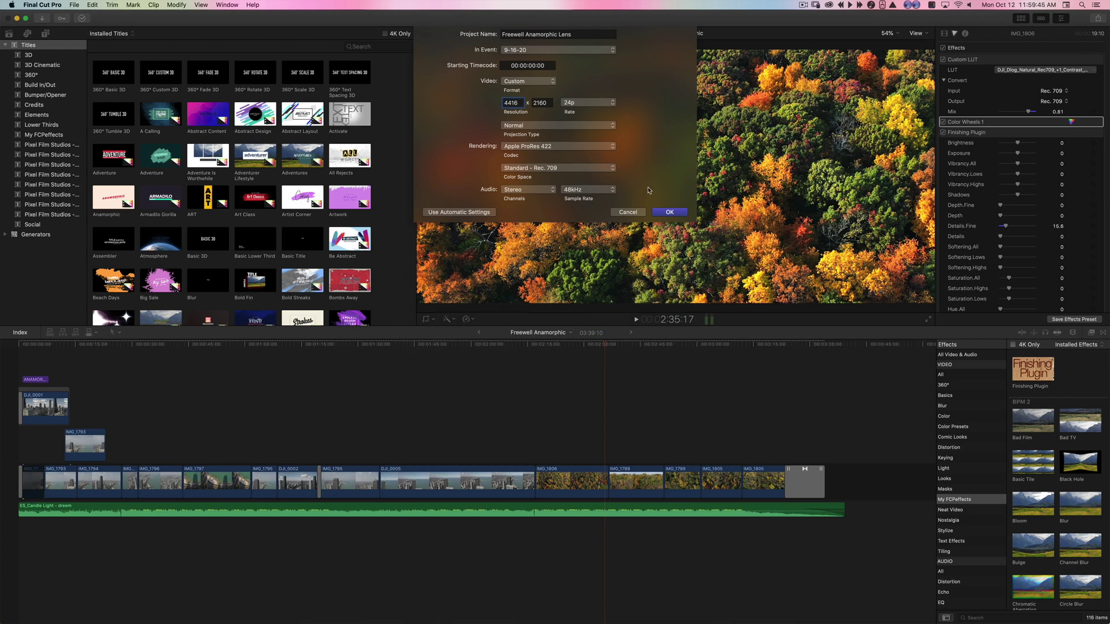
Create the Freewell Anamorphic Lens project with the entered settings.
click(670, 212)
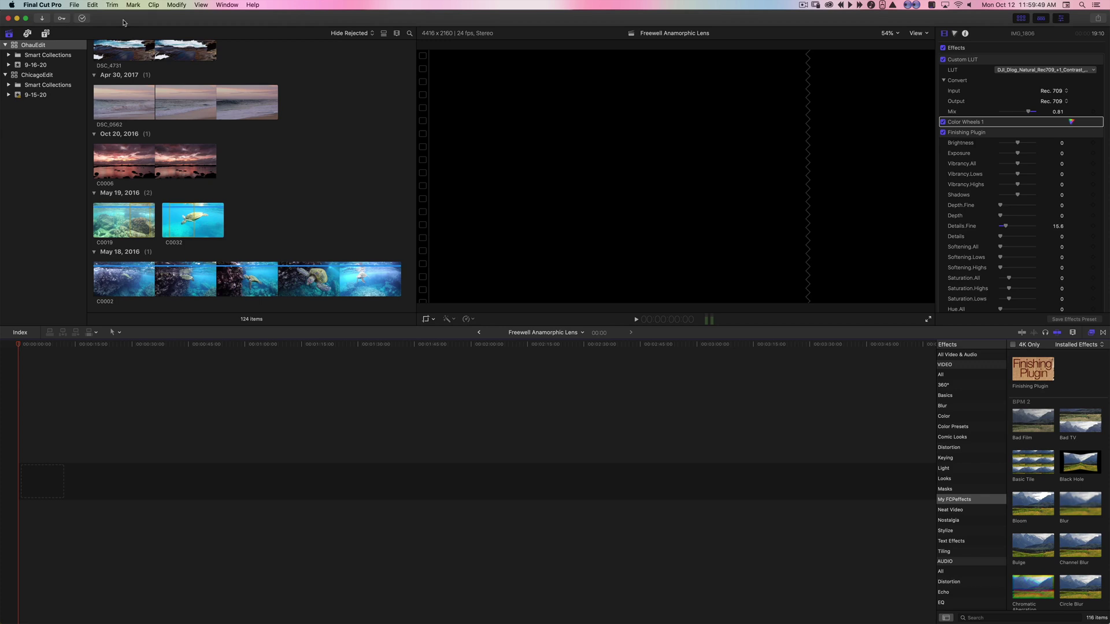
click(78, 3)
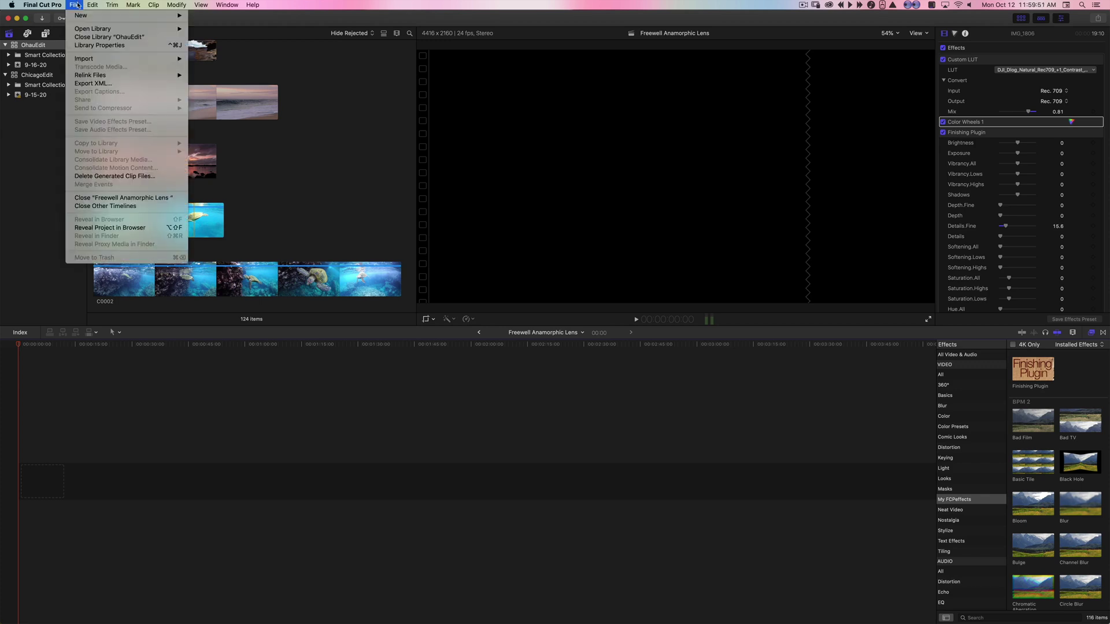
Move the Final Cut Pro window aside and bring the Finder folder 20201011_FreewellAnamorphicLensChicagoFall into full view.
drag(190, 21, 648, 28)
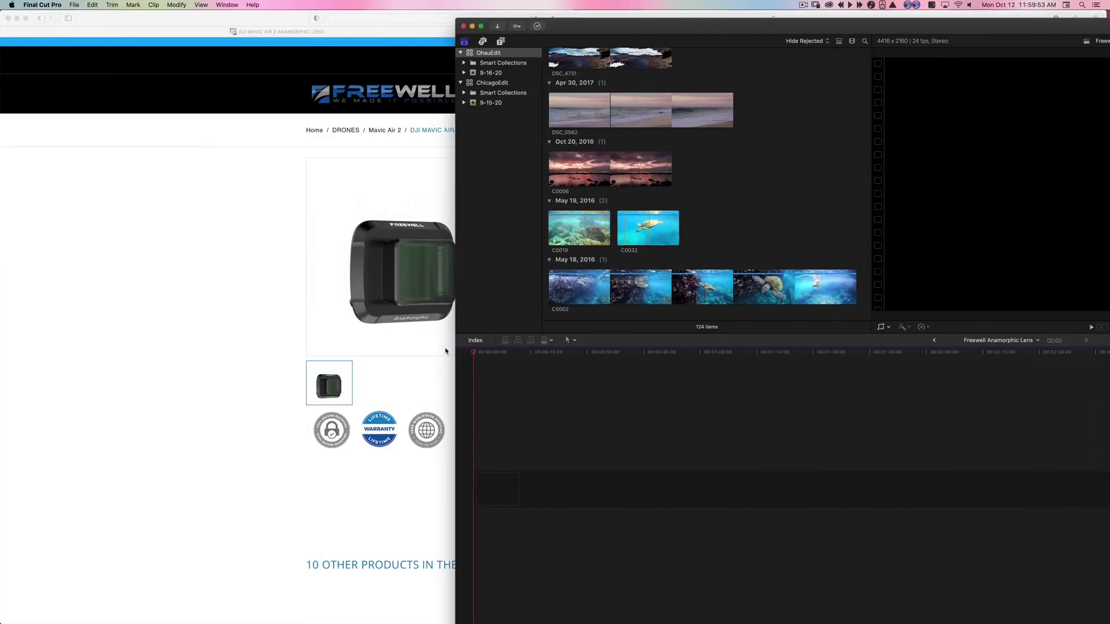
key(super+Tab)
key(super+Tab)
key(super+Tab)
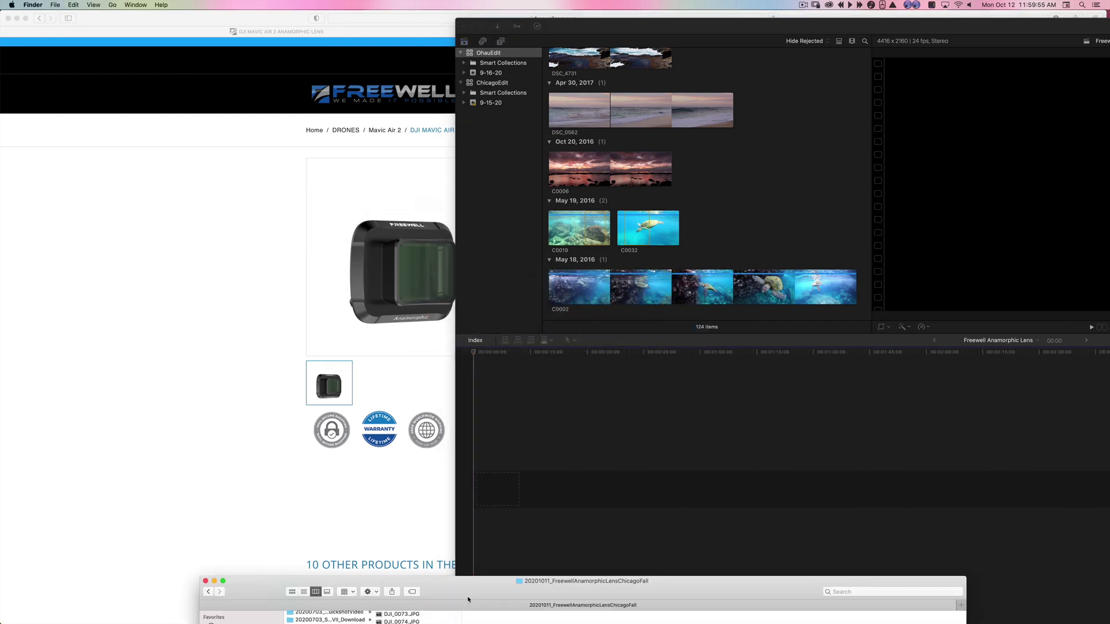
double_click(568, 581)
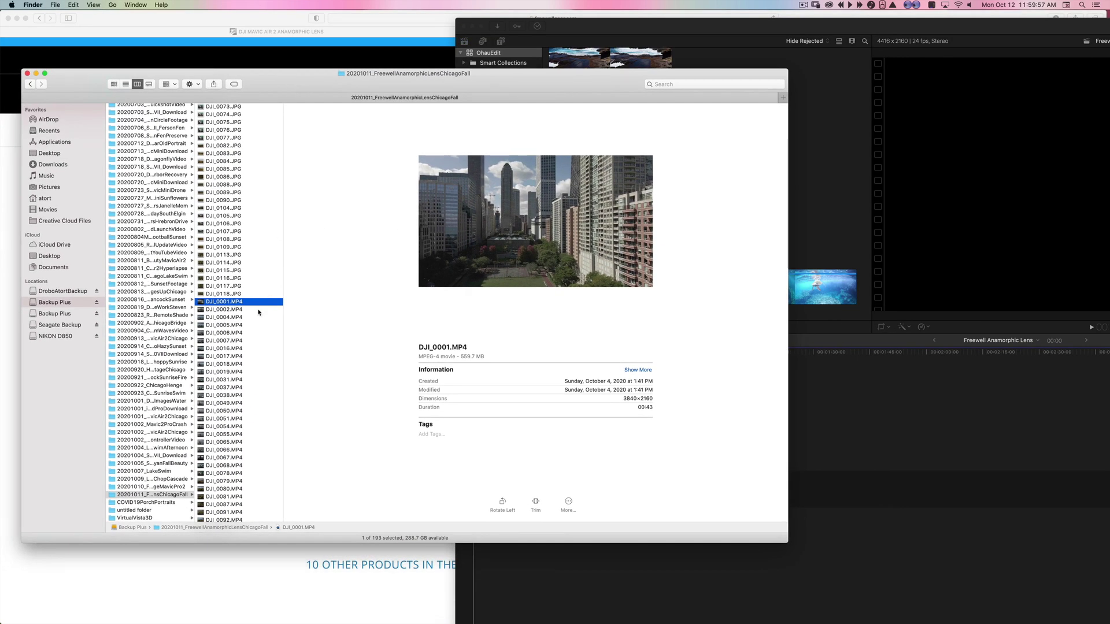
Preview DJI_0004.MP4 in Finder, add it to the empty Final Cut Pro timeline, and restore the editor window's position.
click(262, 317)
key(space)
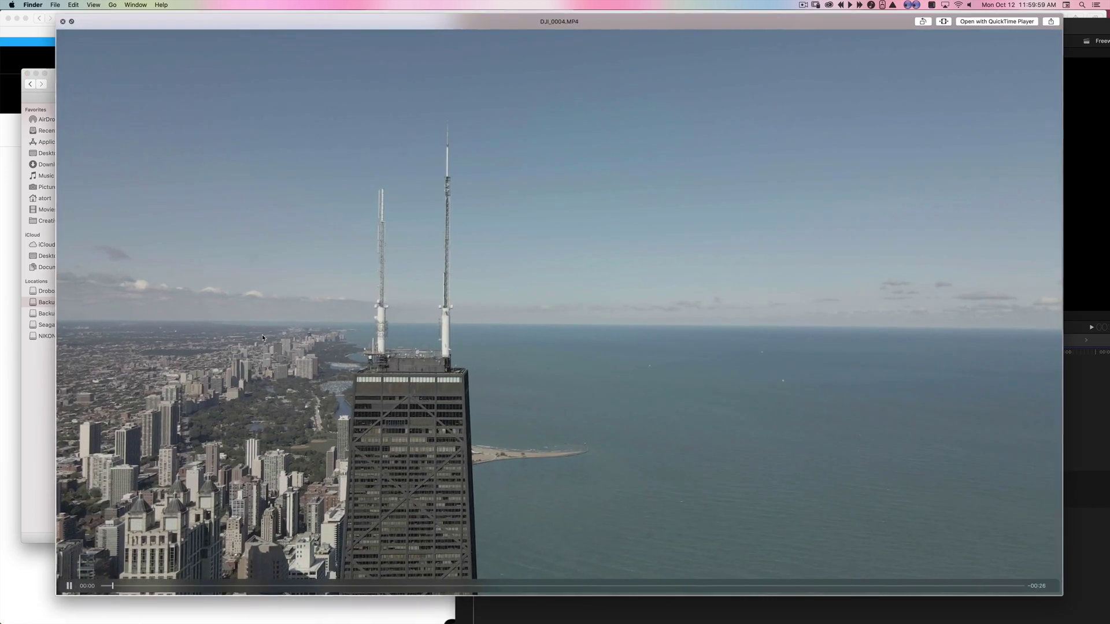
click(380, 586)
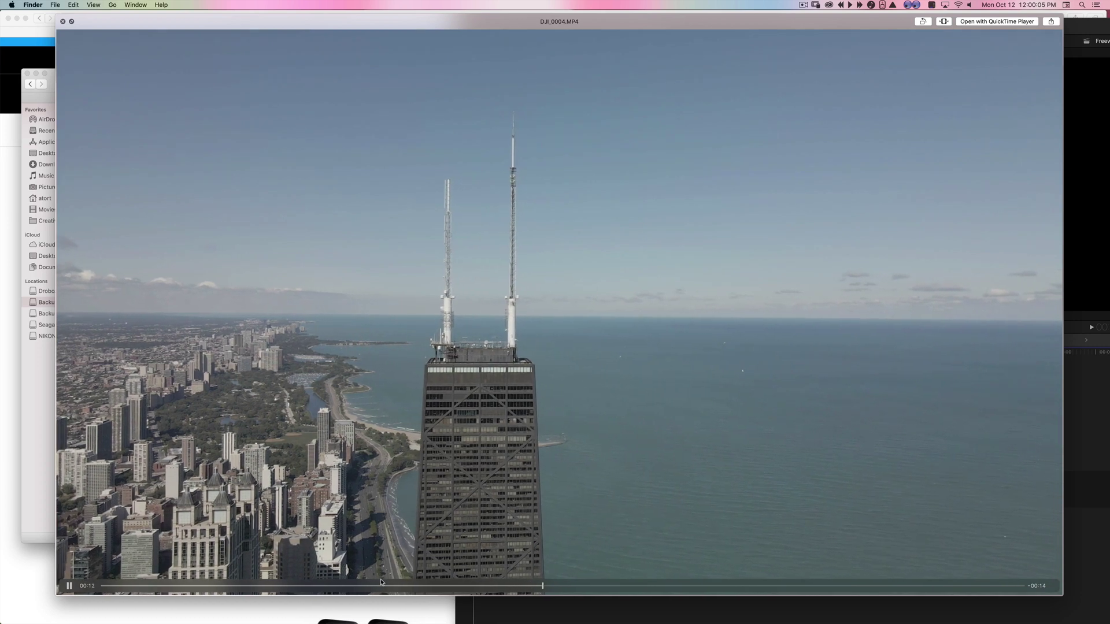
key(space)
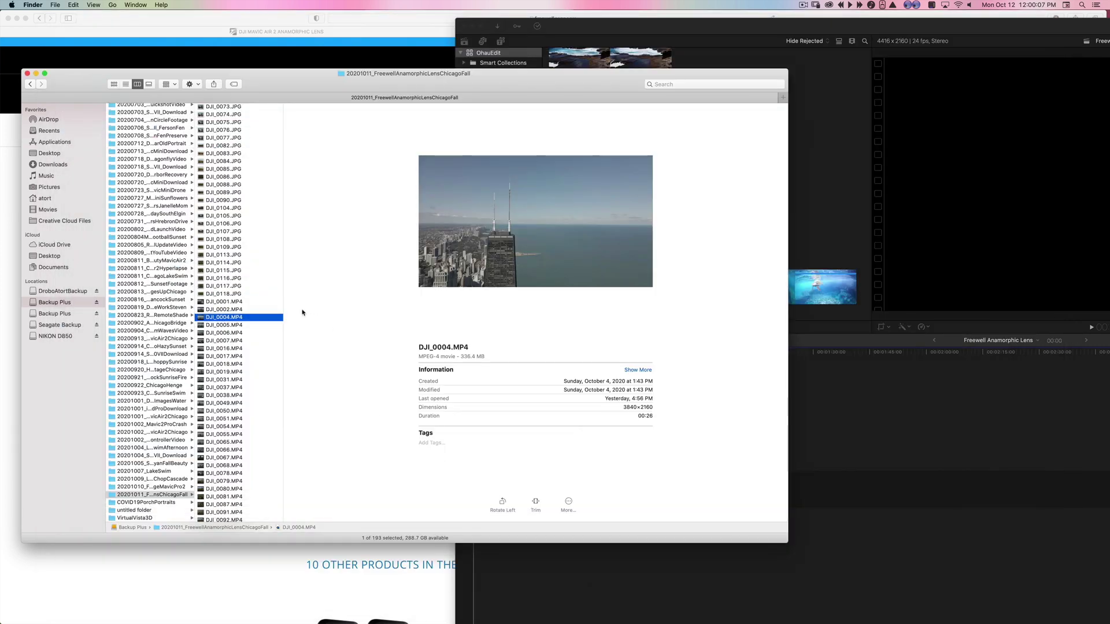
drag(261, 319, 919, 477)
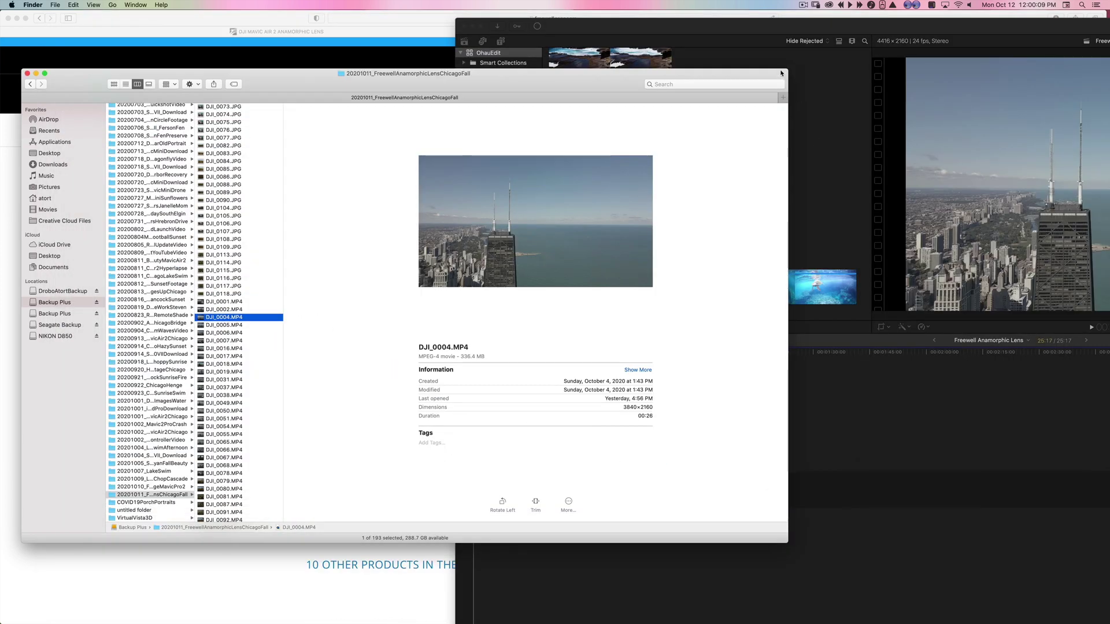
drag(752, 34, 294, 3)
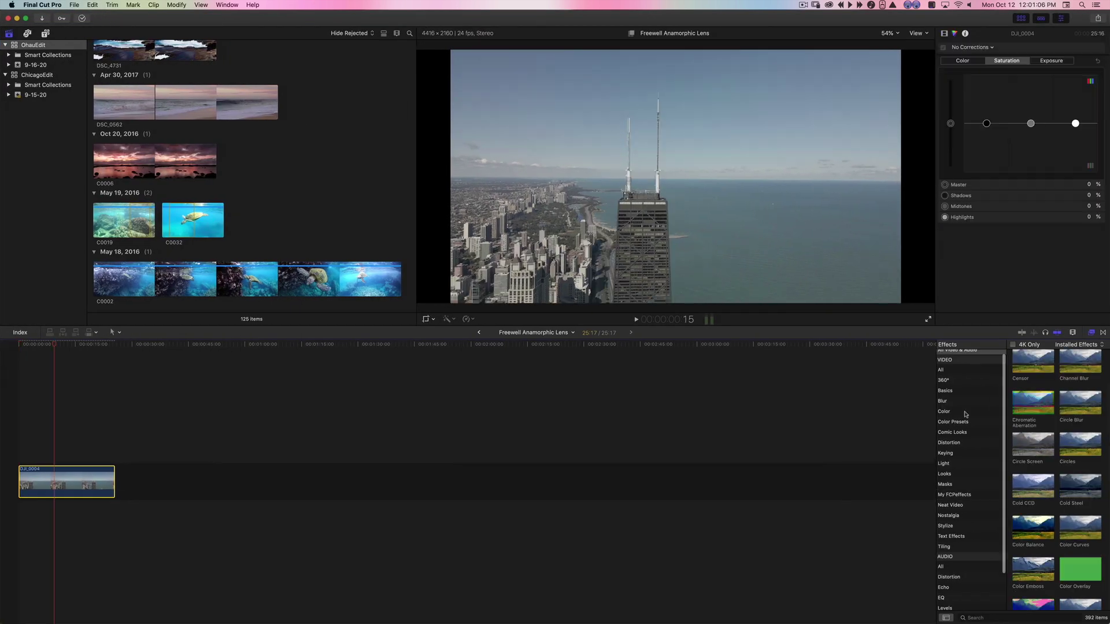
Apply the Custom LUT color effect to the DJI_0004 clip and show its video settings.
scroll(971, 451, down, 1)
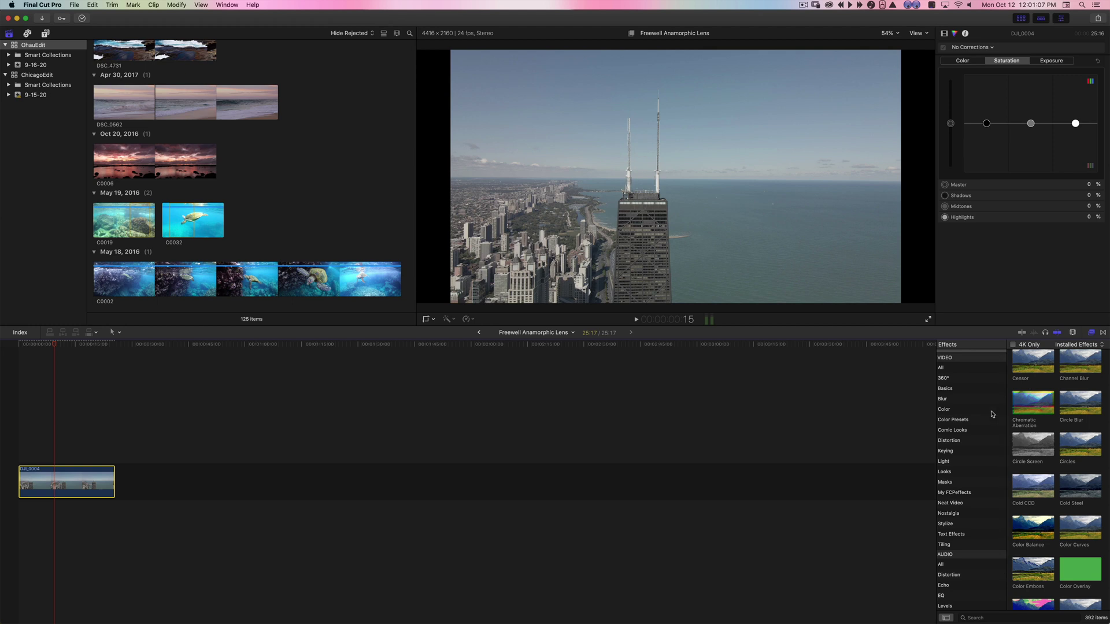
click(974, 412)
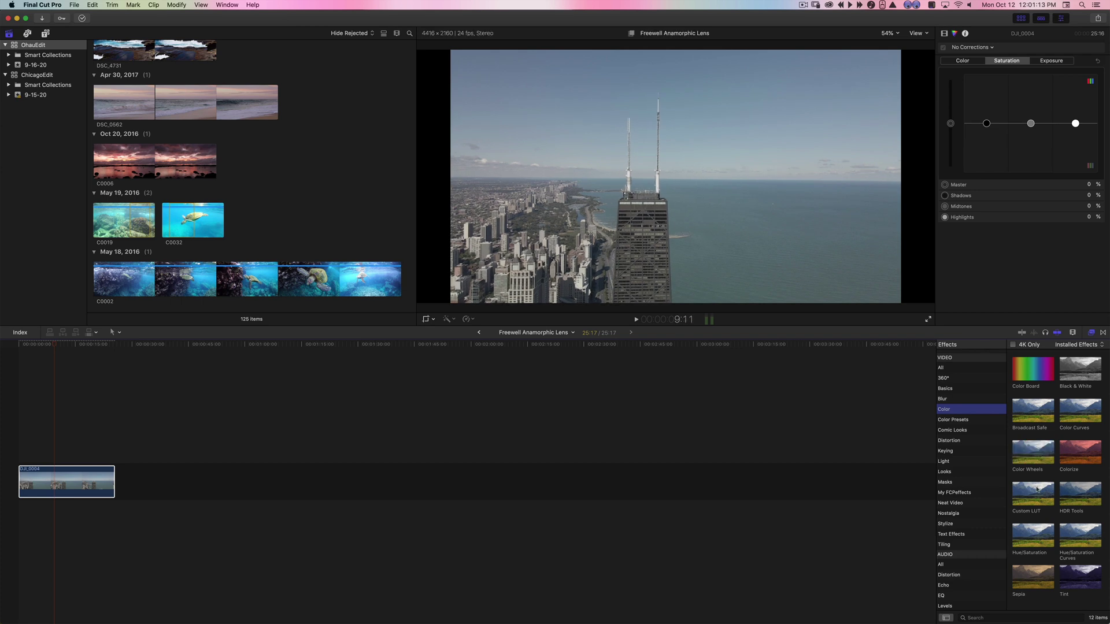
drag(1036, 490, 77, 473)
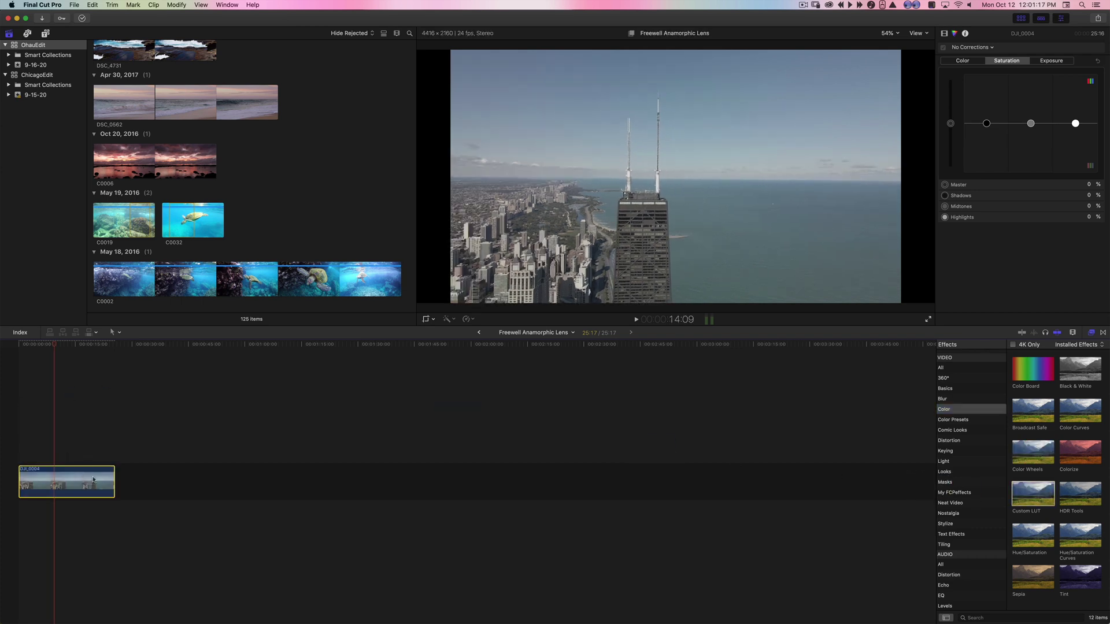
click(944, 34)
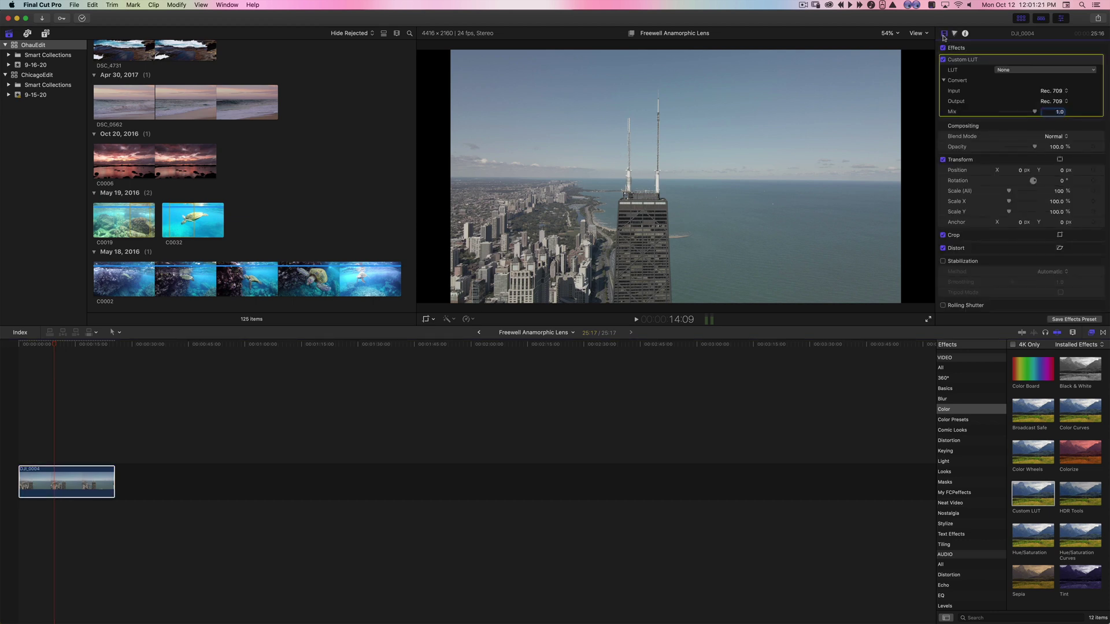
Try the DJI_Dlog_Natural_Rec709_-1_Contrast_v1 LUT on the clip.
click(1019, 69)
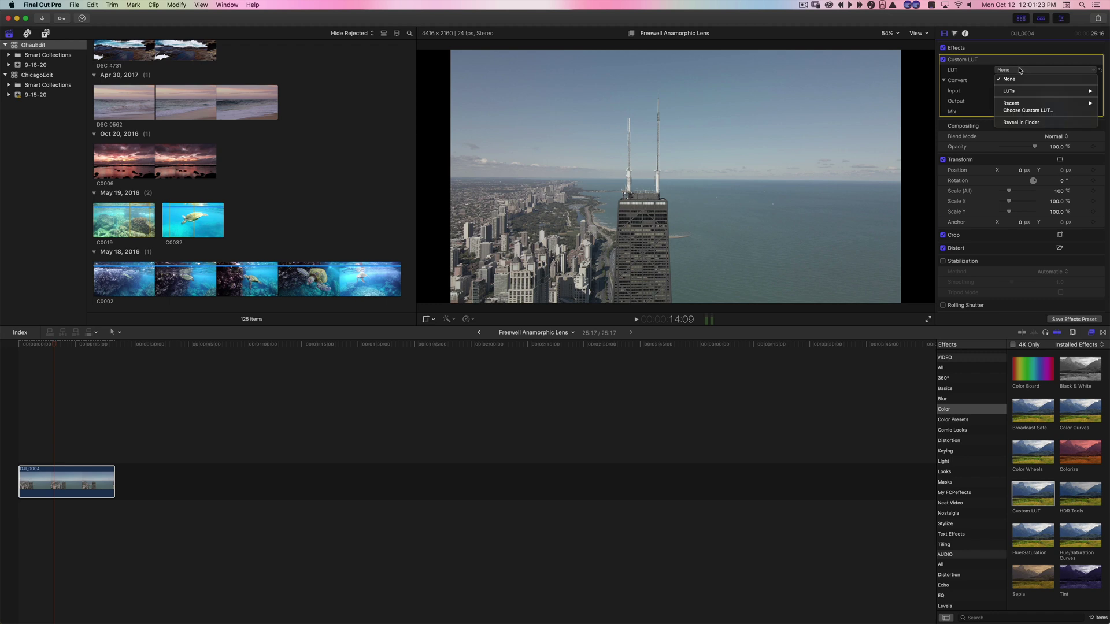
mouse_move(1021, 91)
mouse_move(954, 94)
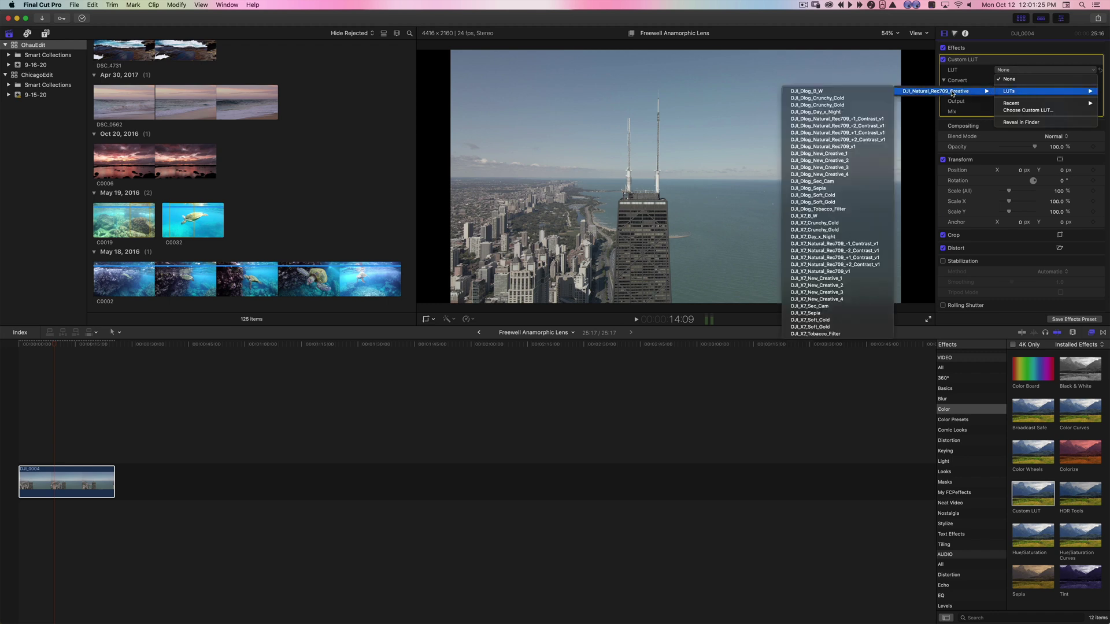
click(850, 119)
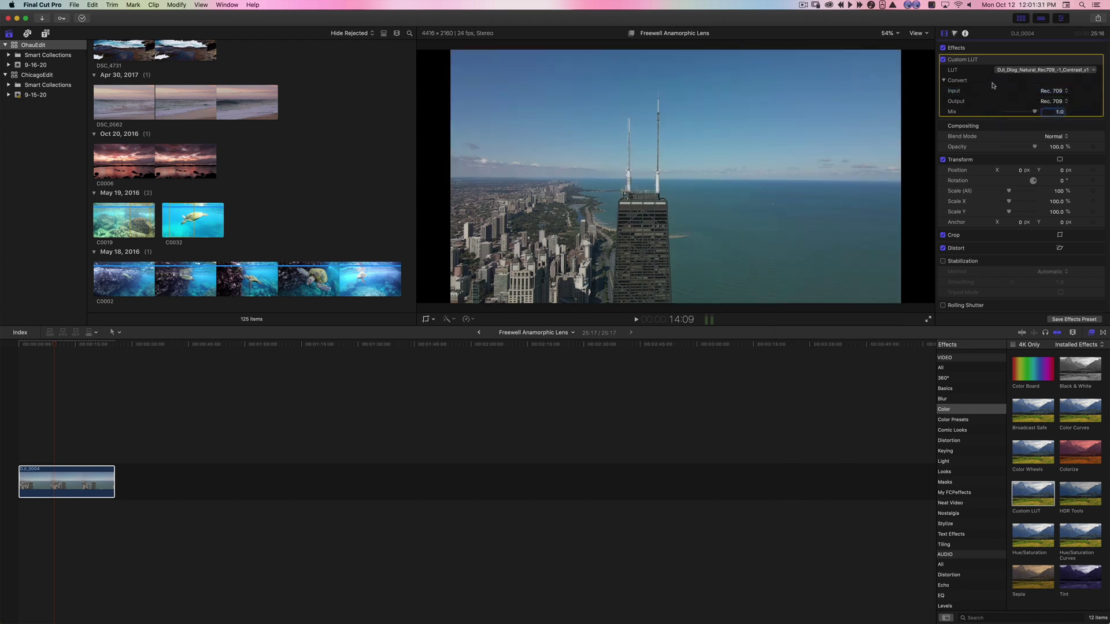
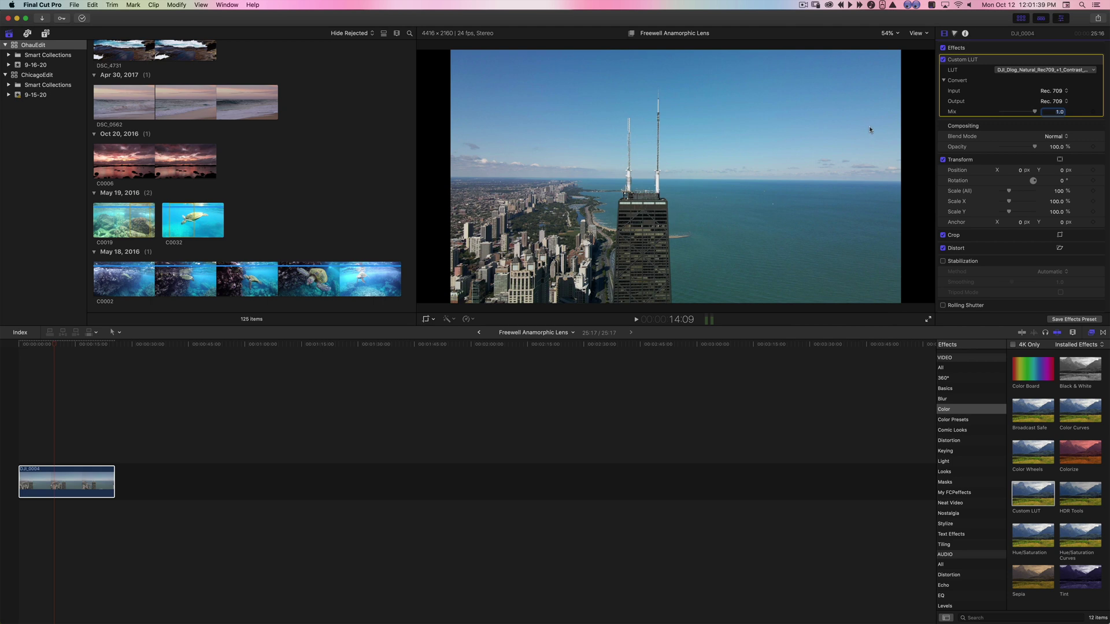
click(997, 72)
mouse_move(1009, 92)
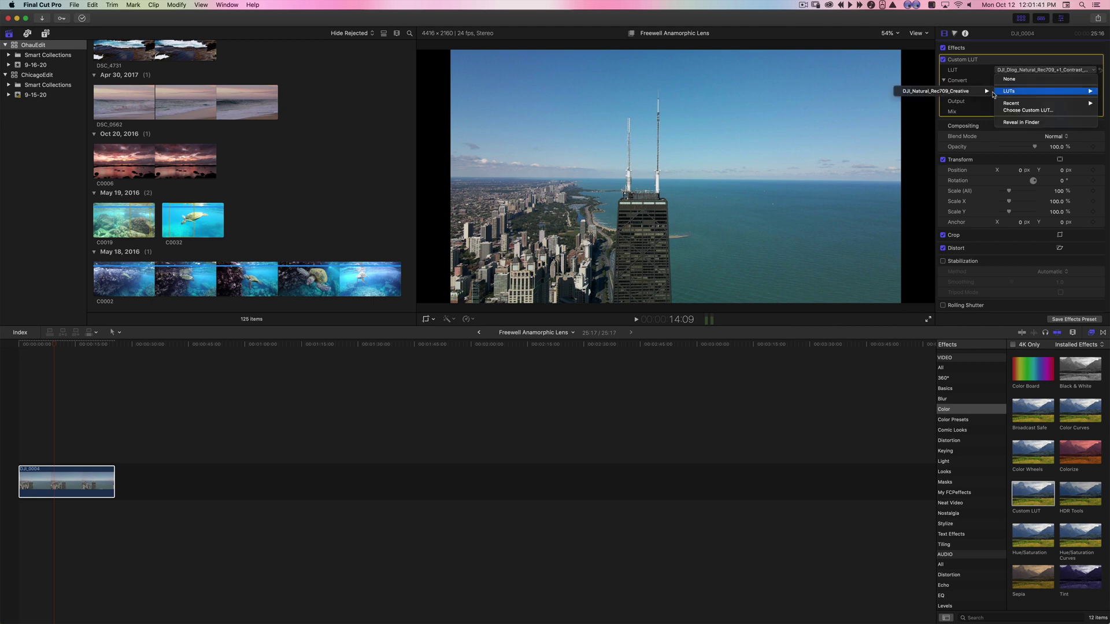
mouse_move(931, 91)
click(873, 119)
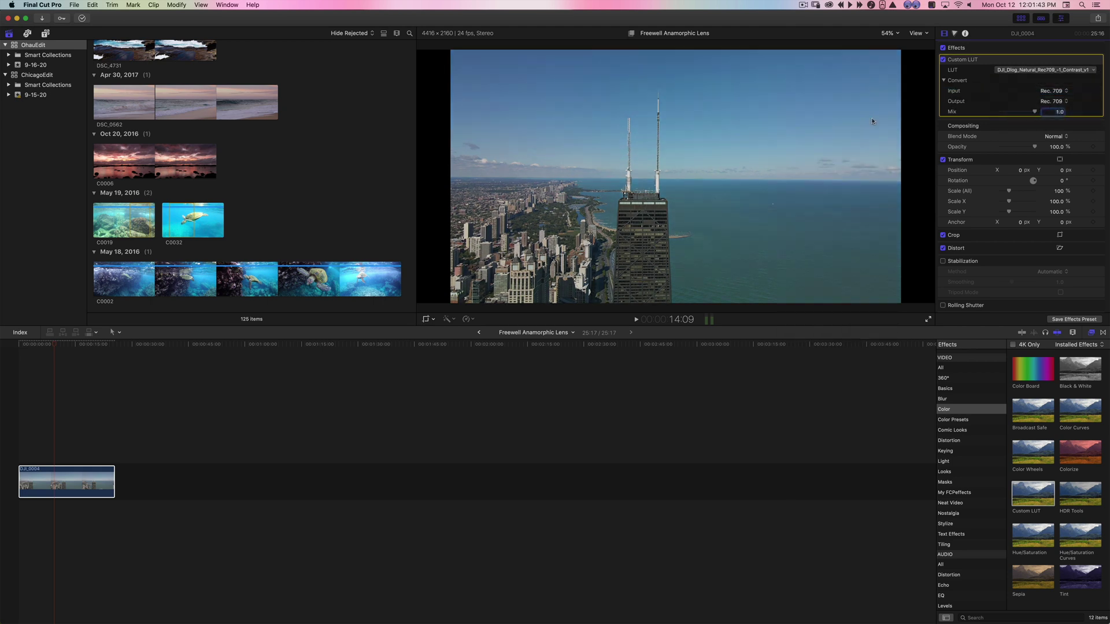
Set the clip's custom LUT to DJI_Dlog_Natural_Rec709_+1_Contrast_v1.
click(1015, 70)
mouse_move(1017, 91)
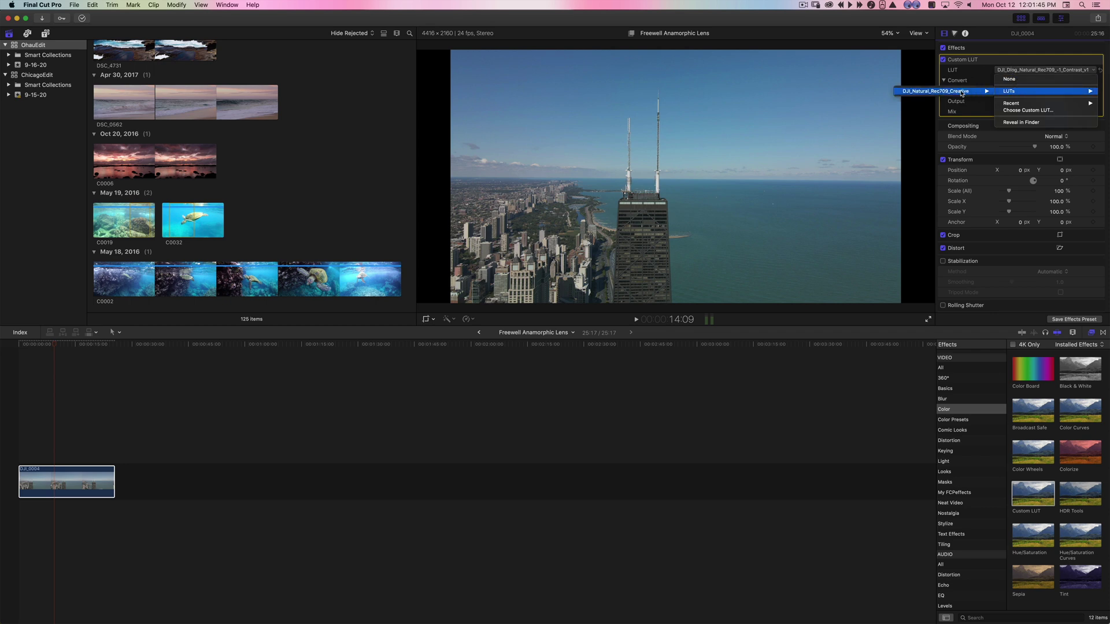
mouse_move(925, 92)
click(883, 132)
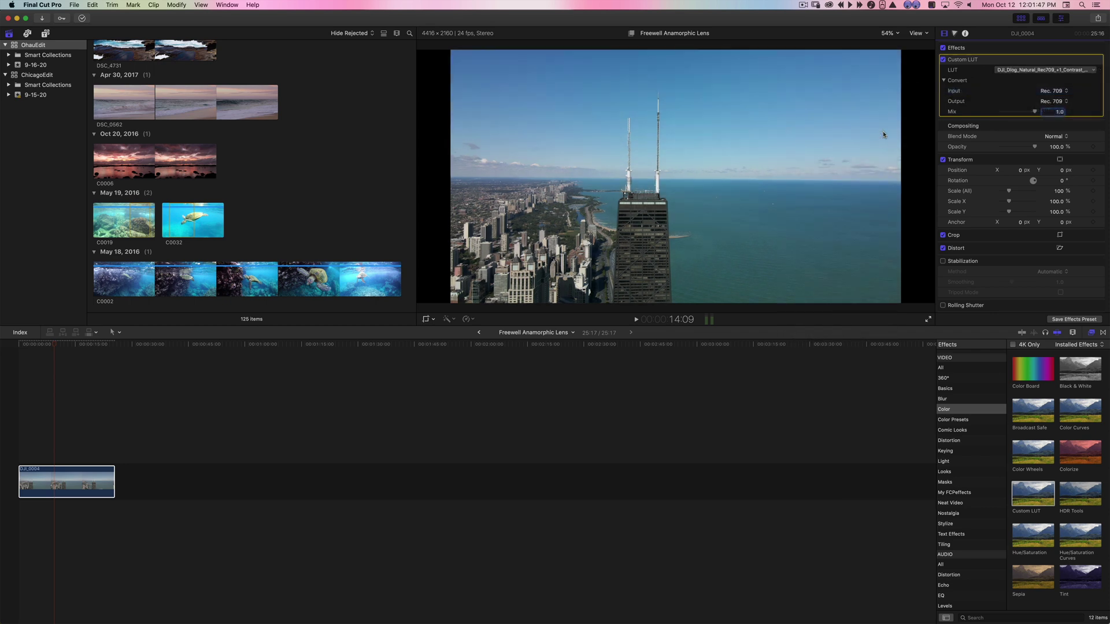
Add a Color Wheels correction to the clip and adjust its master, highlights and shadows for a brighter, more saturated grade.
click(955, 33)
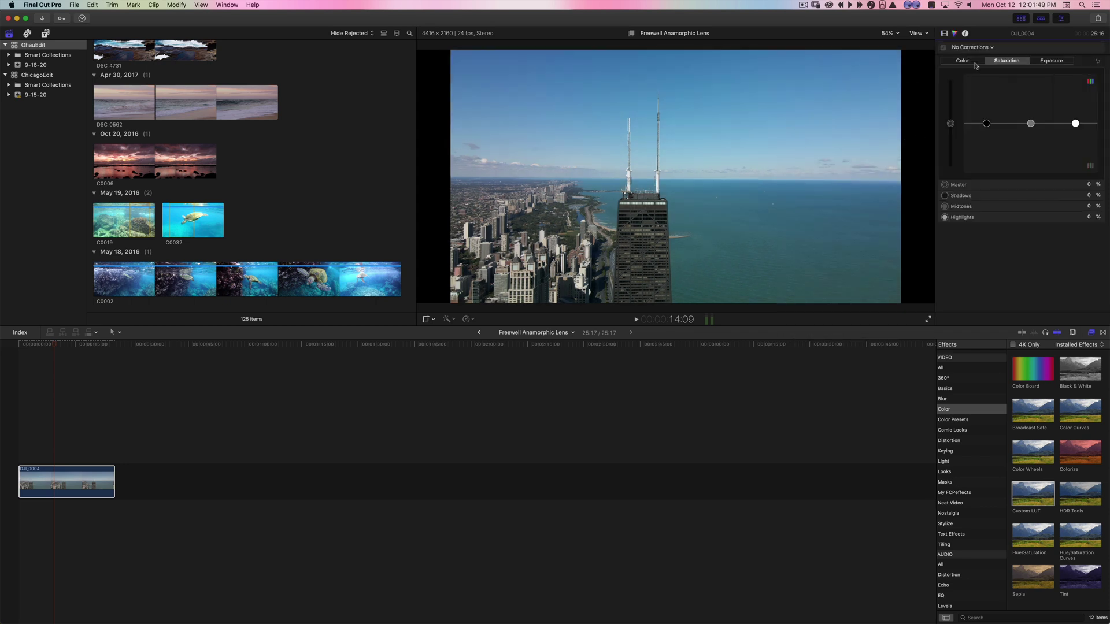
click(978, 48)
click(984, 75)
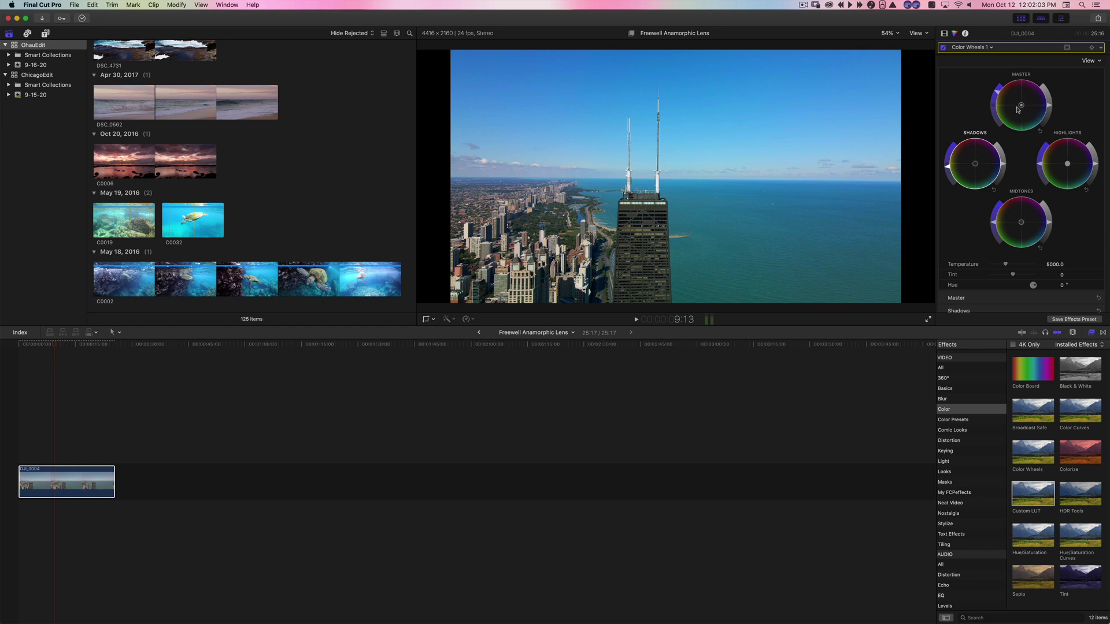
mouse_move(1052, 109)
mouse_down()
mouse_move(1051, 88)
mouse_move(1046, 134)
mouse_move(1049, 108)
mouse_up()
click(1098, 157)
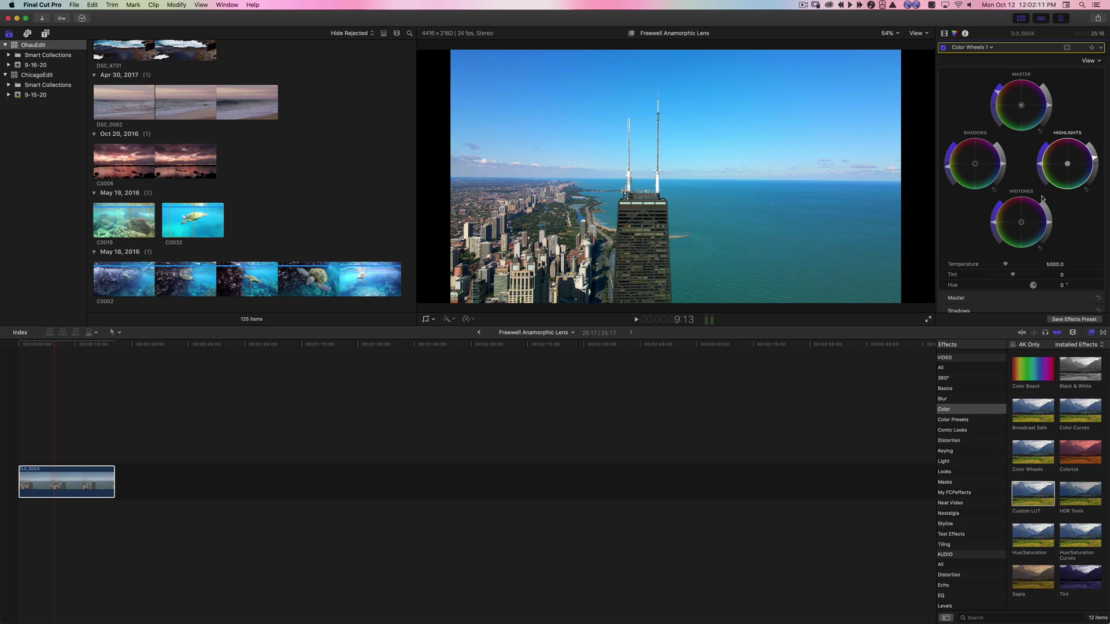
click(979, 162)
Play the graded clip, including full screen, and return the playhead to 13:00.
key(space)
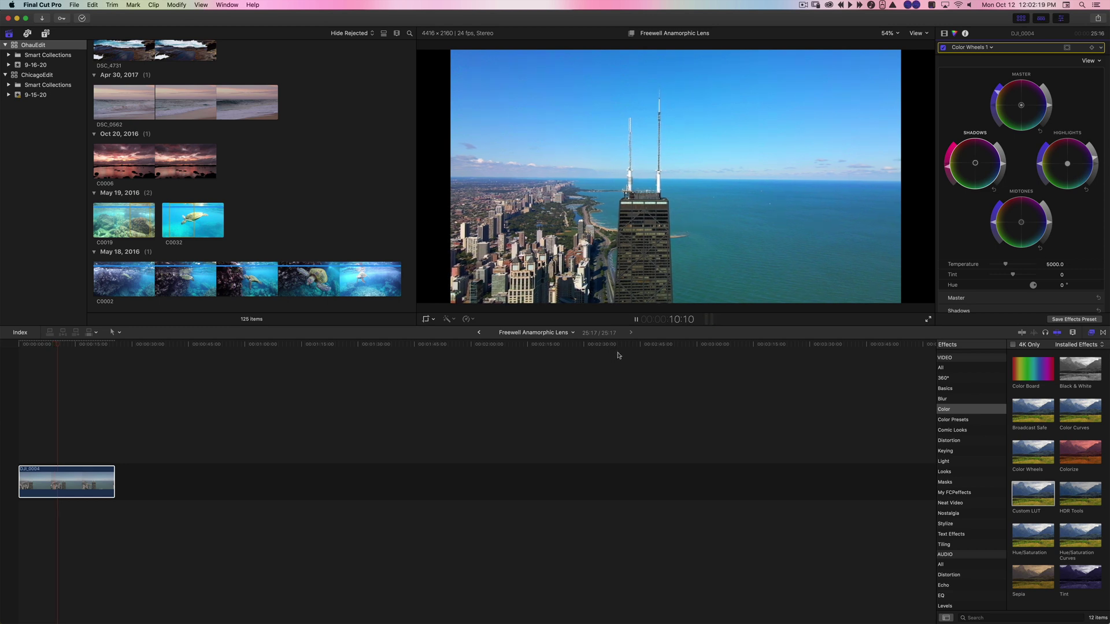
key(space)
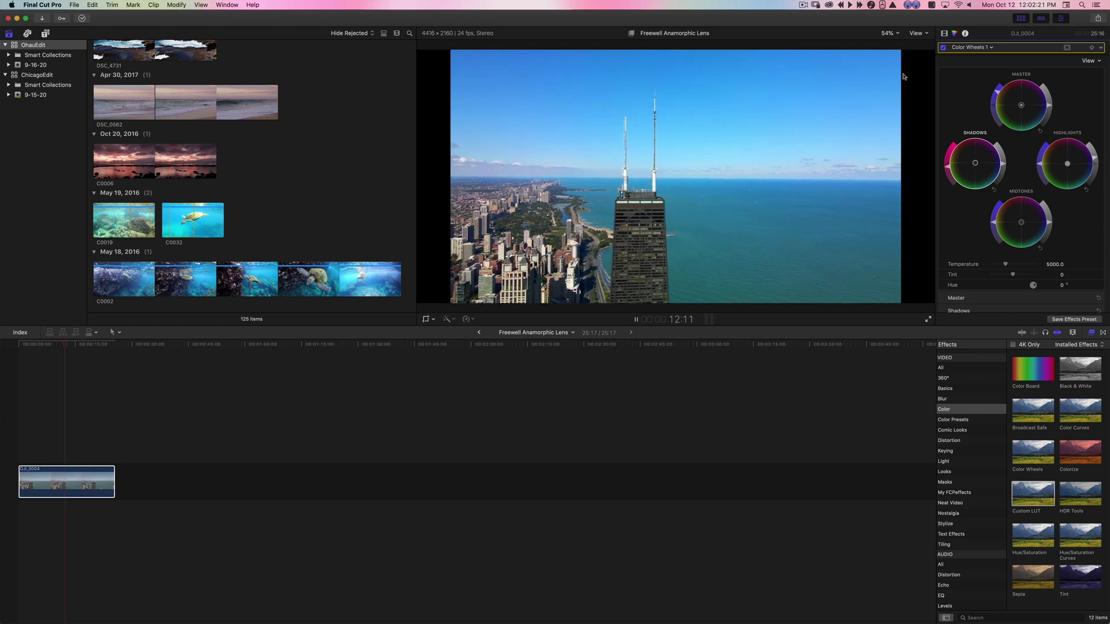
click(928, 319)
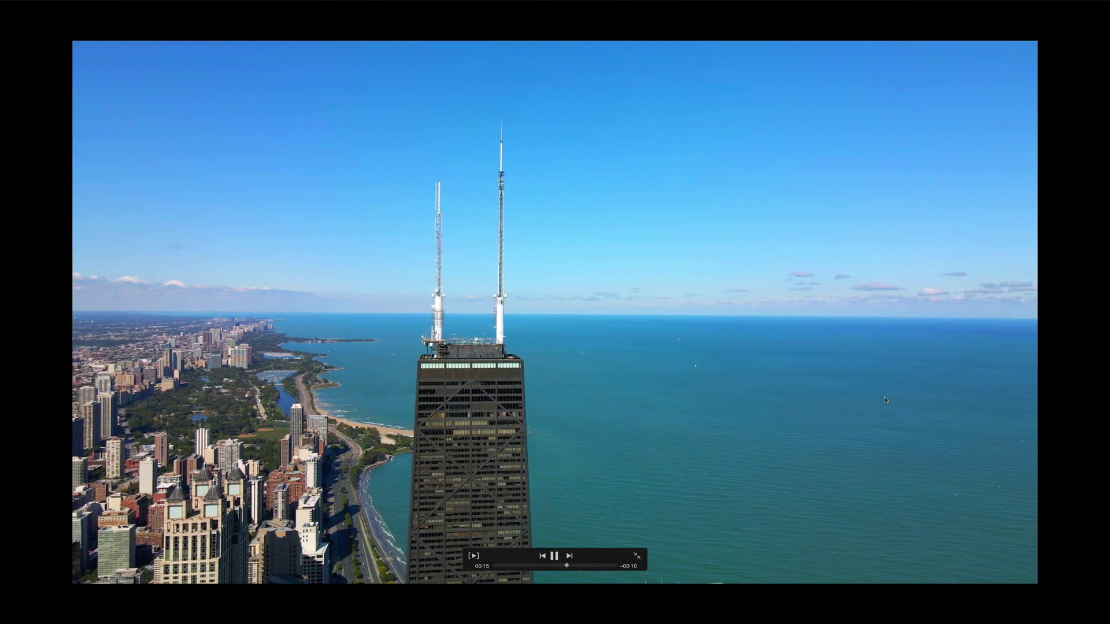
key(Escape)
key(space)
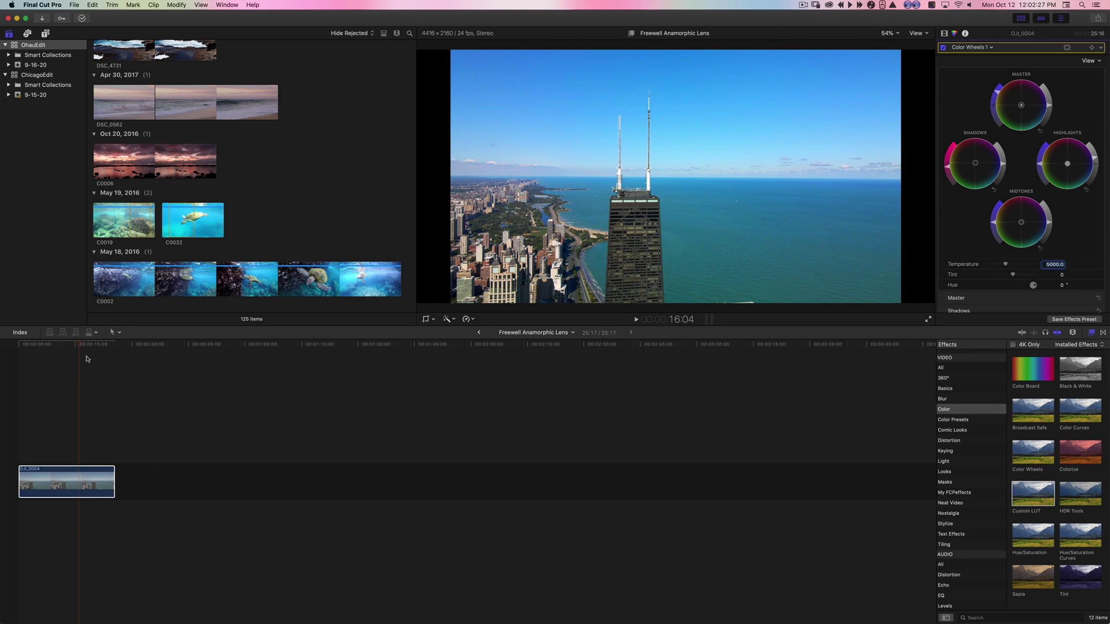
click(67, 345)
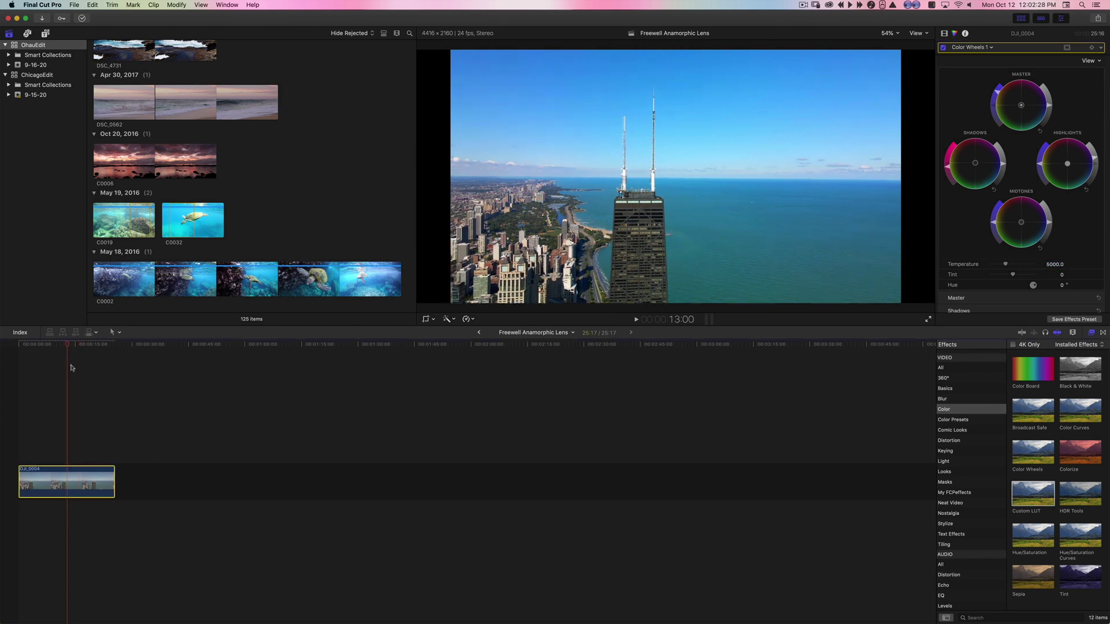
Set the clip's horizontal scale to 115% in its Transform settings to desqueeze the footage.
click(944, 34)
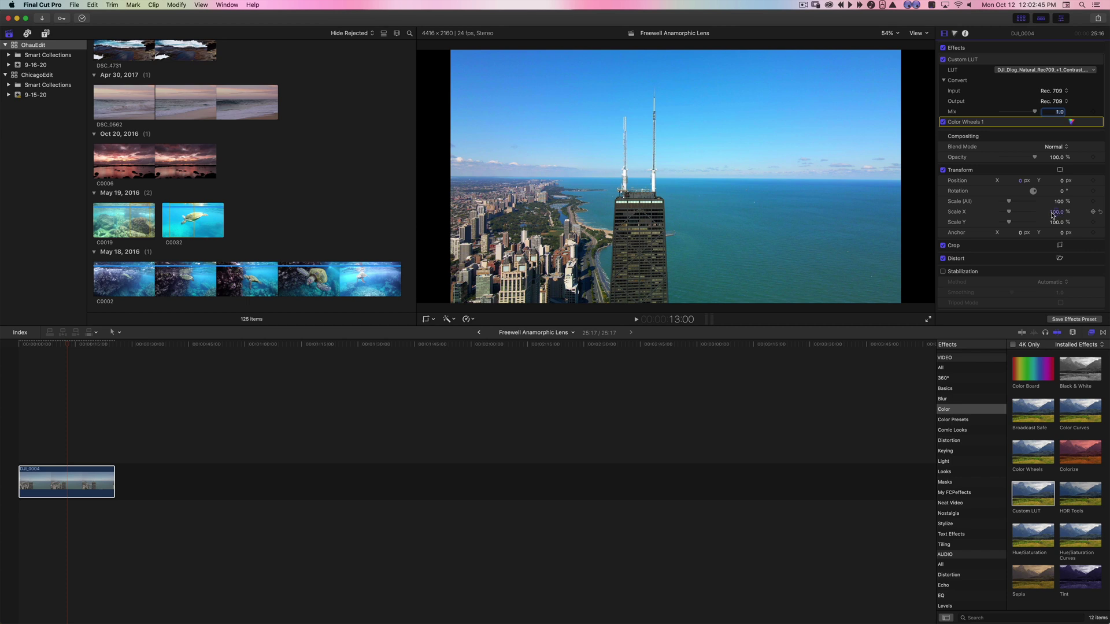
mouse_move(1052, 216)
mouse_down()
mouse_move(1085, 215)
mouse_move(1062, 216)
mouse_up()
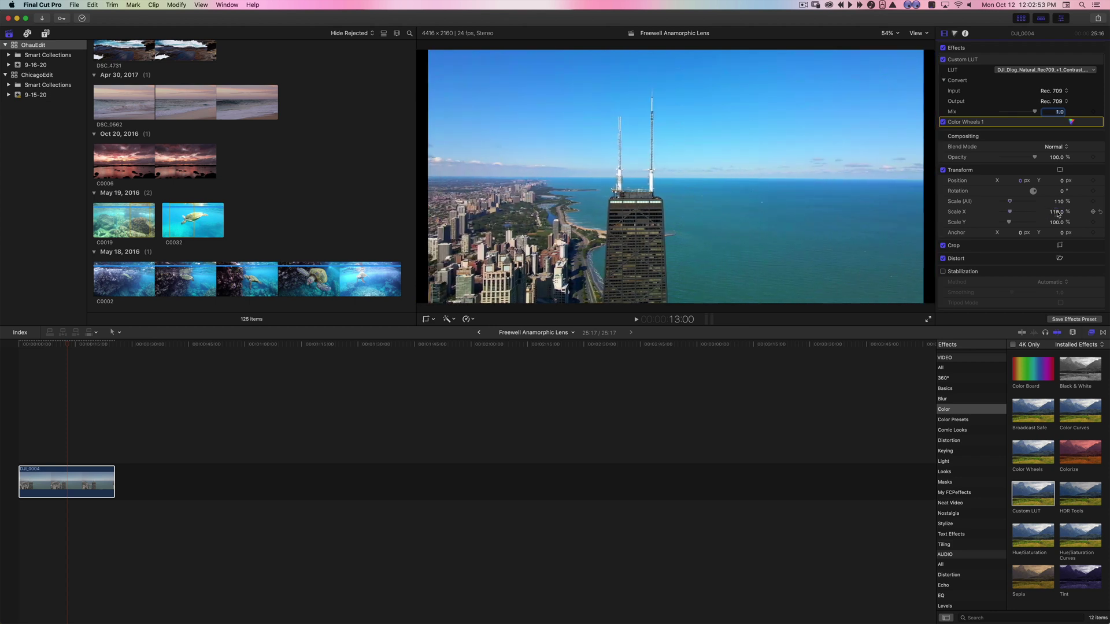
click(1055, 212)
key(Return)
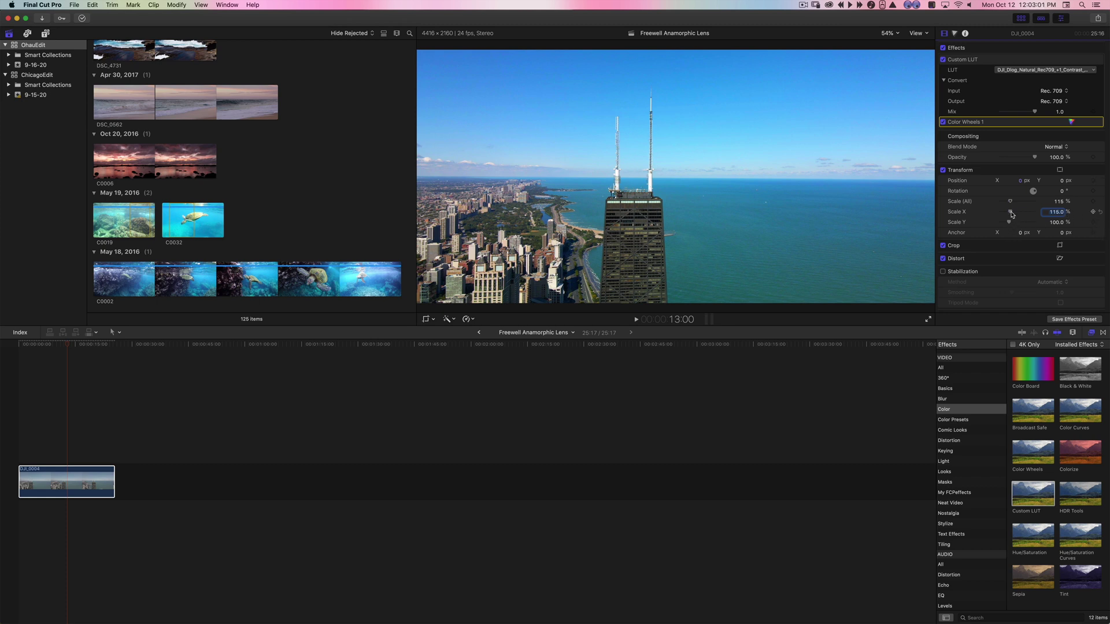
Try a horizontal scale of 112.25% on the clip and set Scale X back to 115%.
drag(1012, 215, 1011, 215)
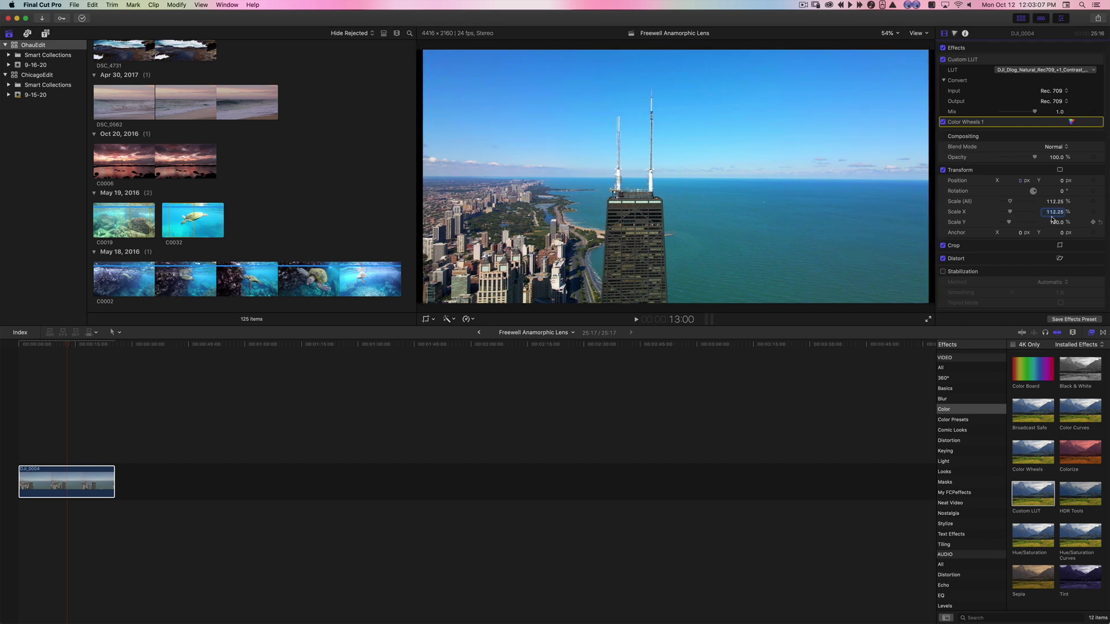
click(1053, 212)
text(115)
key(Return)
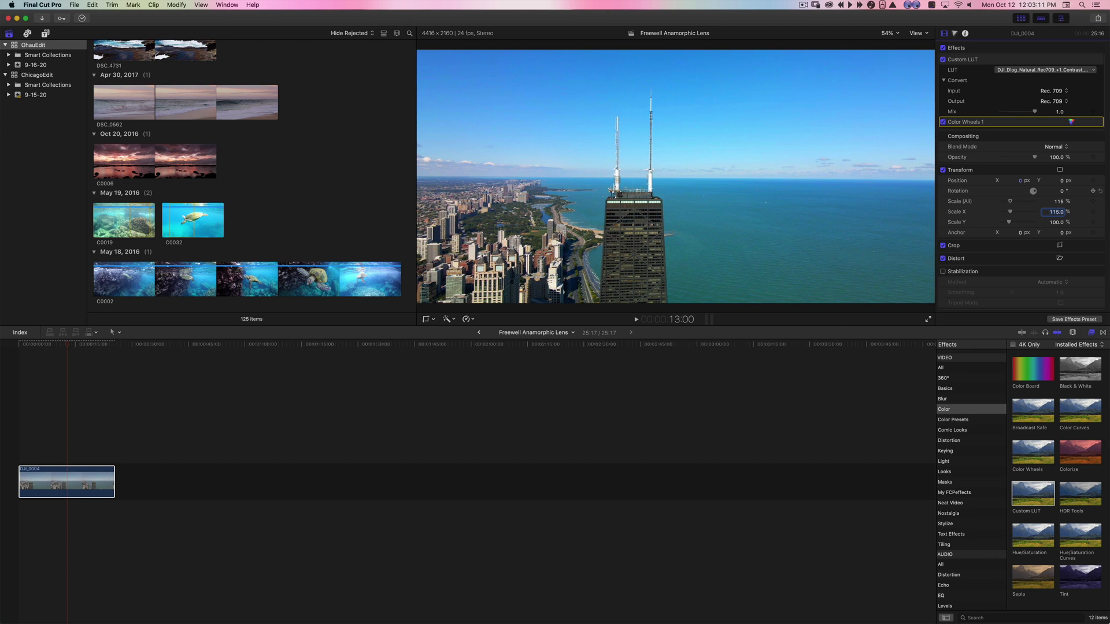
Play the desqueezed clip full screen, return to the editing view and stop playback.
click(928, 319)
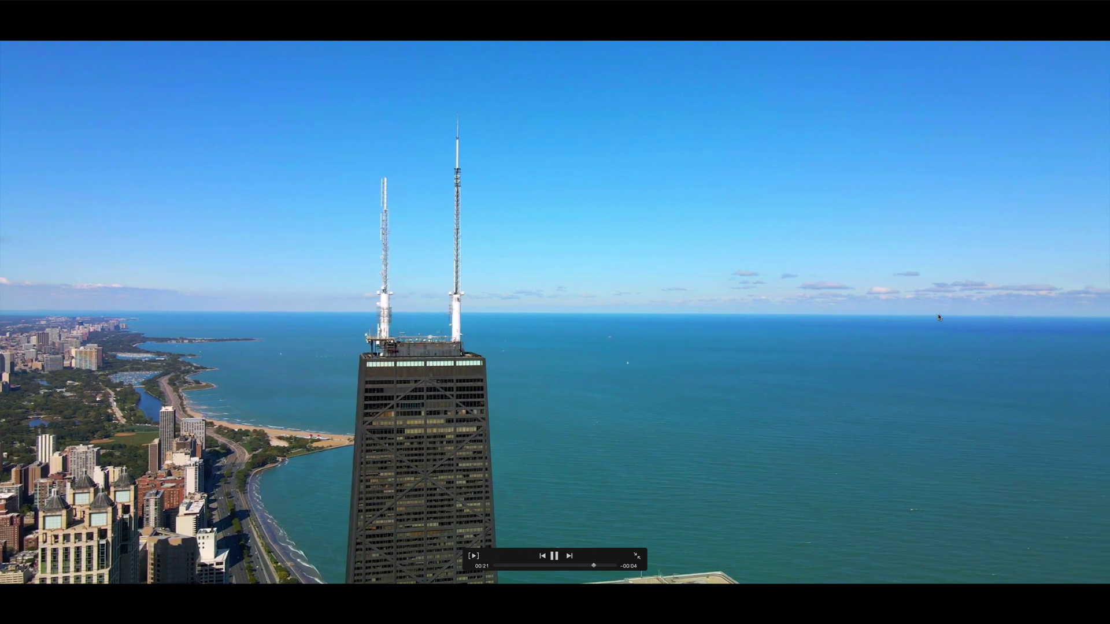
key(Escape)
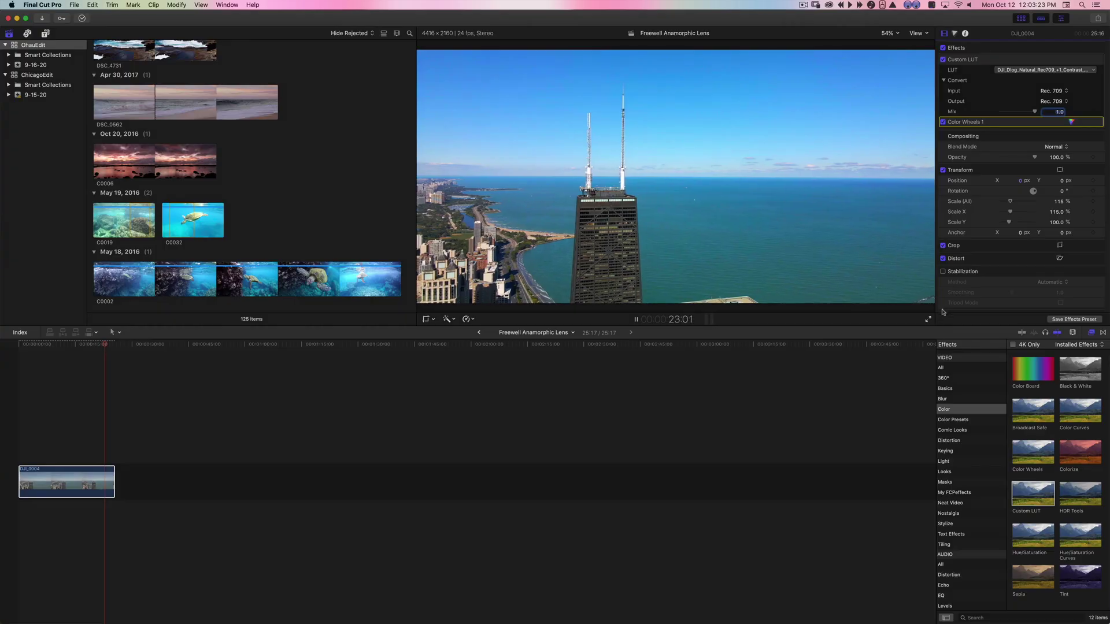
key(space)
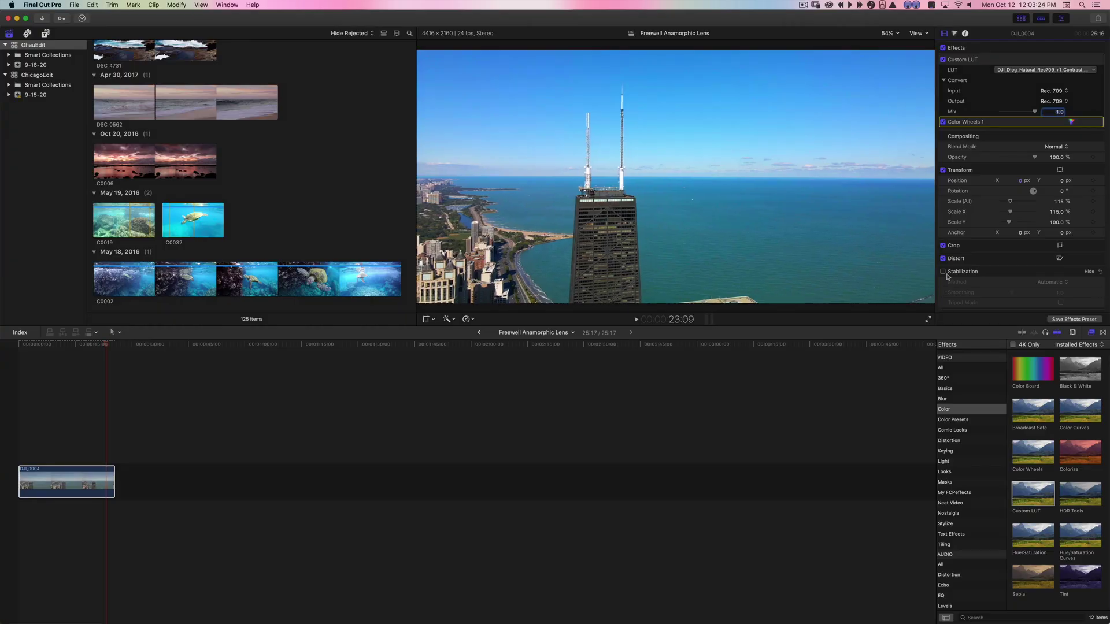
Try a horizontal scale of 133% on the clip and play the footage full screen.
click(1055, 212)
text(133)
key(Return)
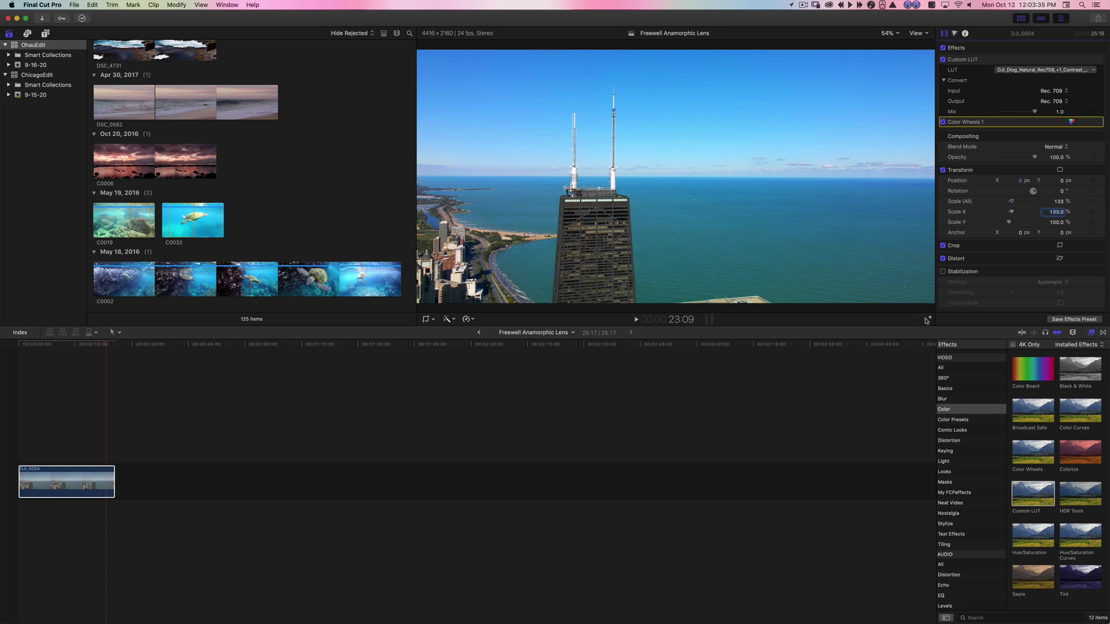
key(shift+super+f)
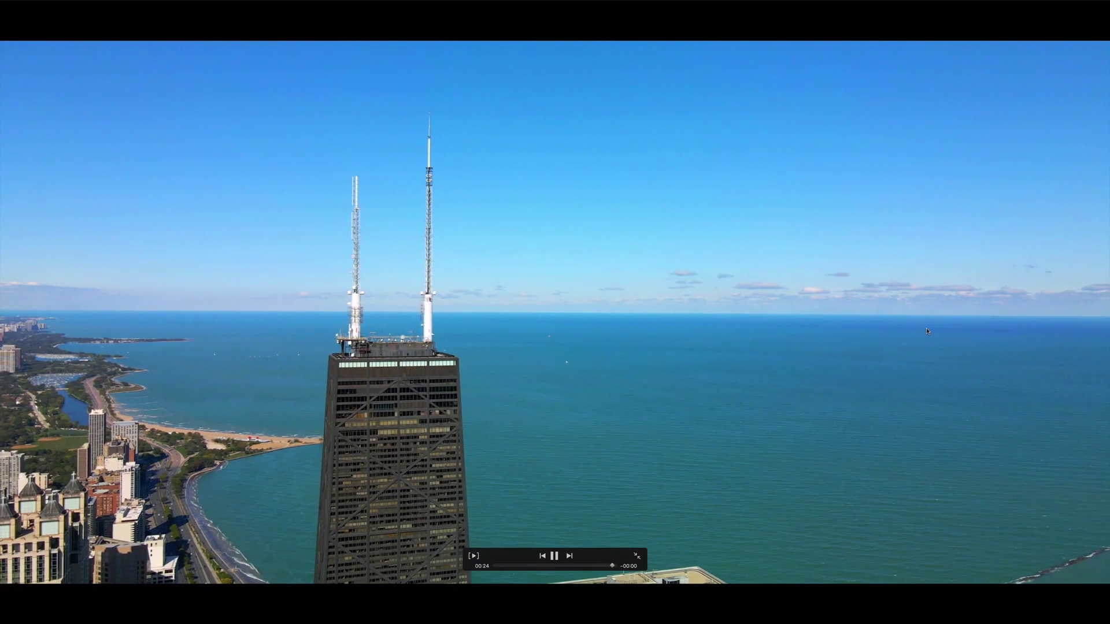
key(Escape)
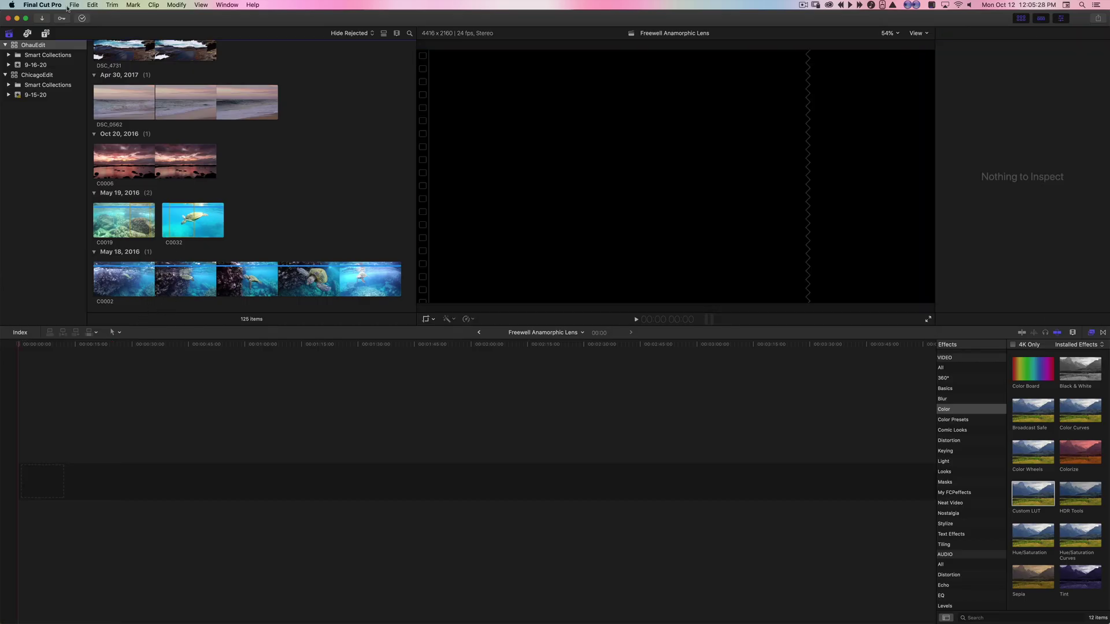
Start a new project named "Anamorphic Tutorial for Freewell Lens" in event 9-16-20, with the 1080p HD video format.
click(70, 3)
mouse_move(72, 16)
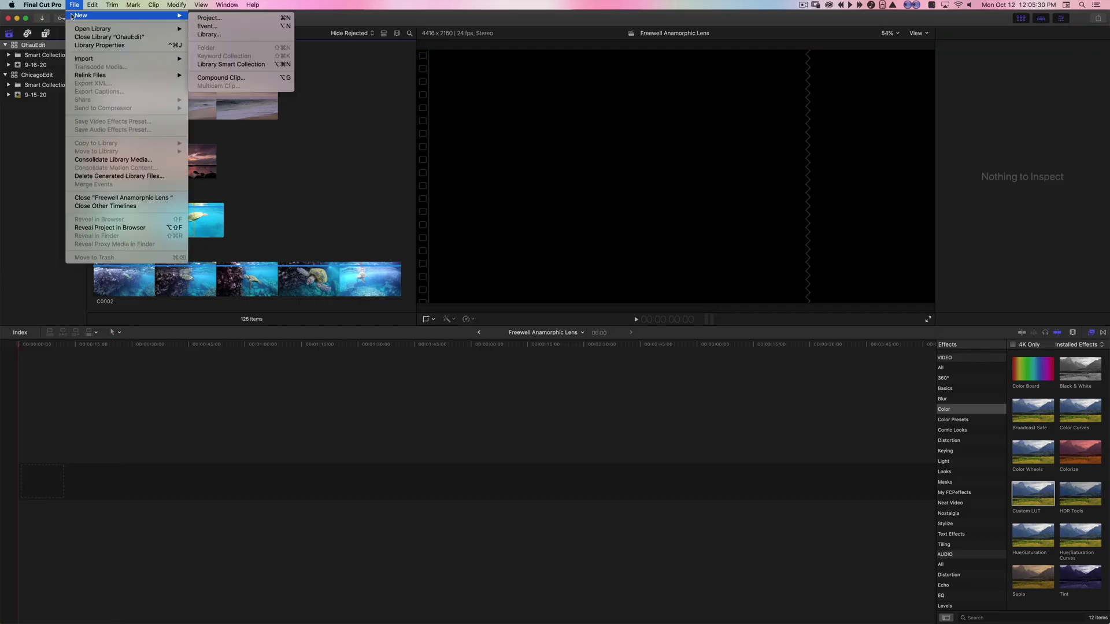
click(209, 18)
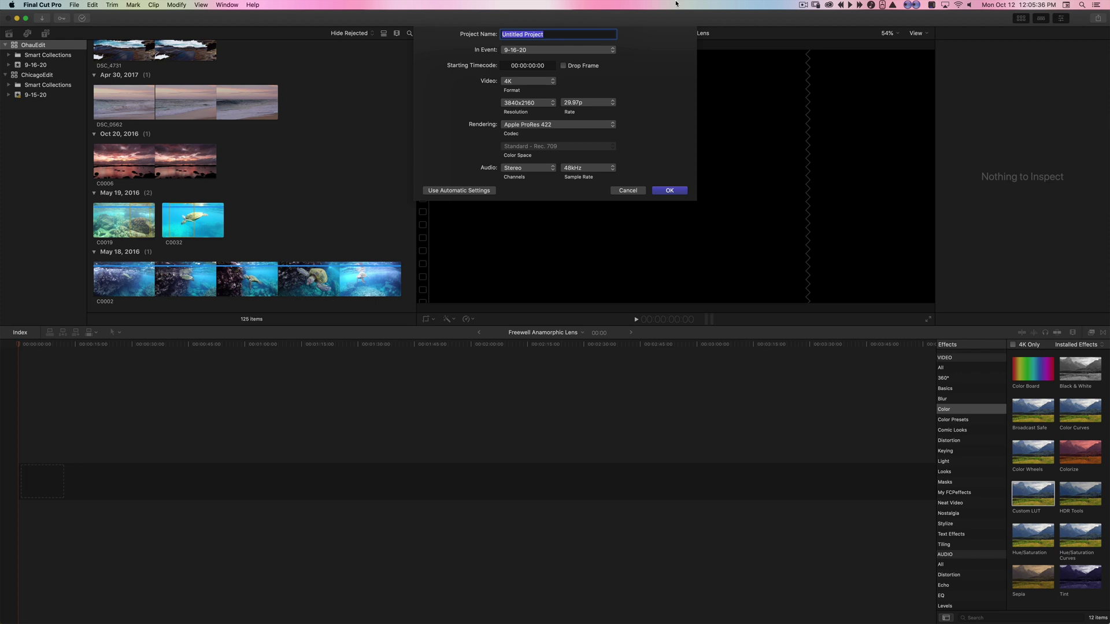
text(Anamorphic Tutorial)
text(for Freewell)
click(536, 86)
click(529, 35)
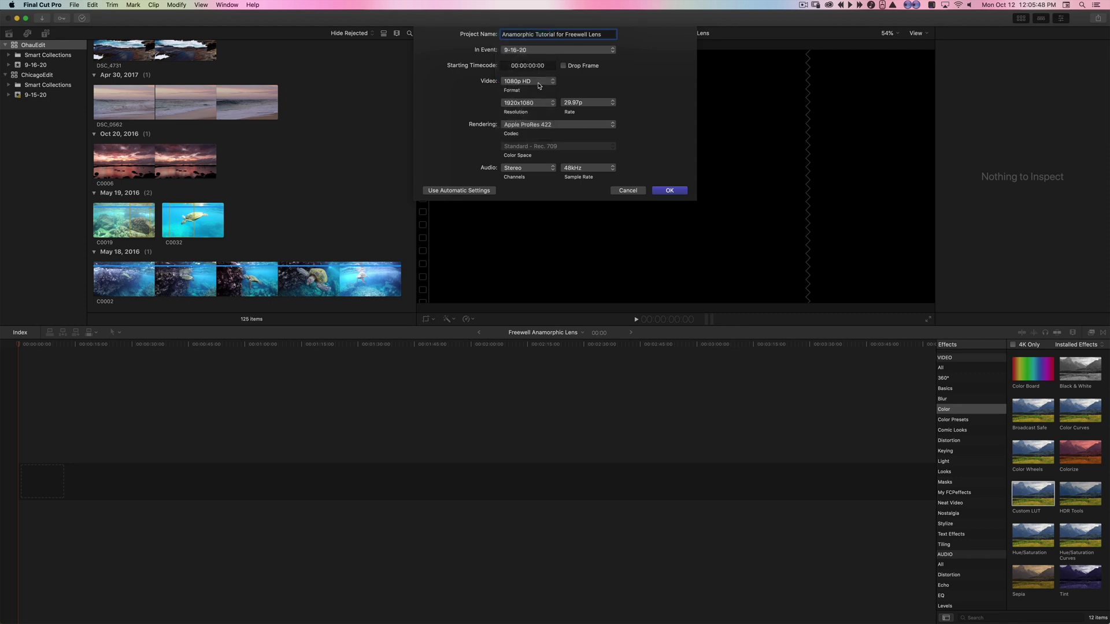
Switch to Calculator and multiply 1920 by 1.15 to find the desqueezed width for 1080p footage.
key(super+Tab)
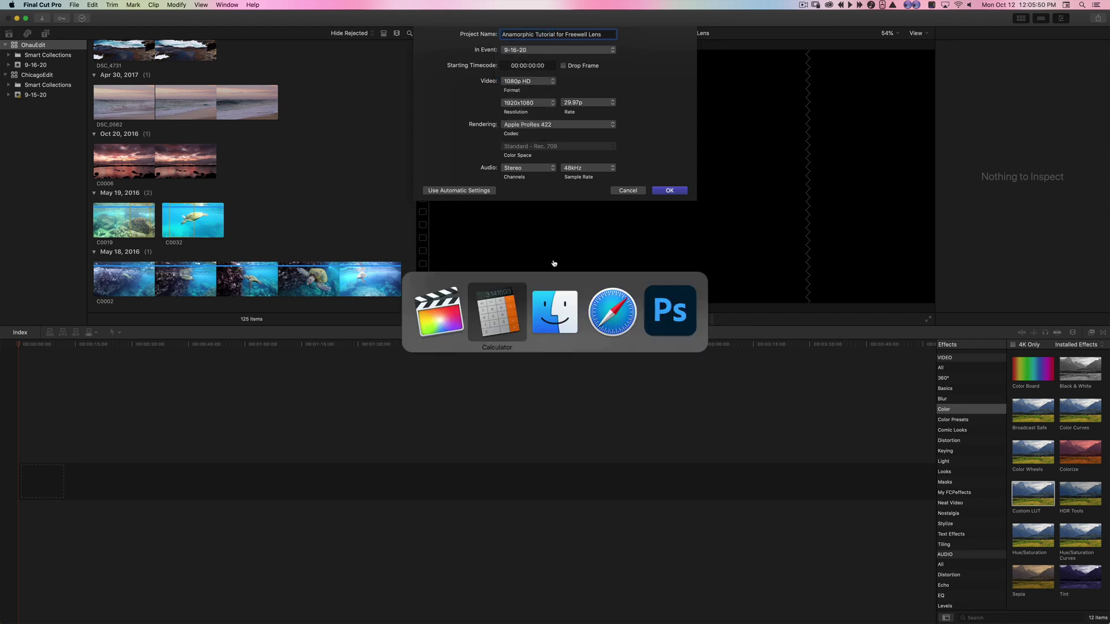
click(781, 95)
click(781, 158)
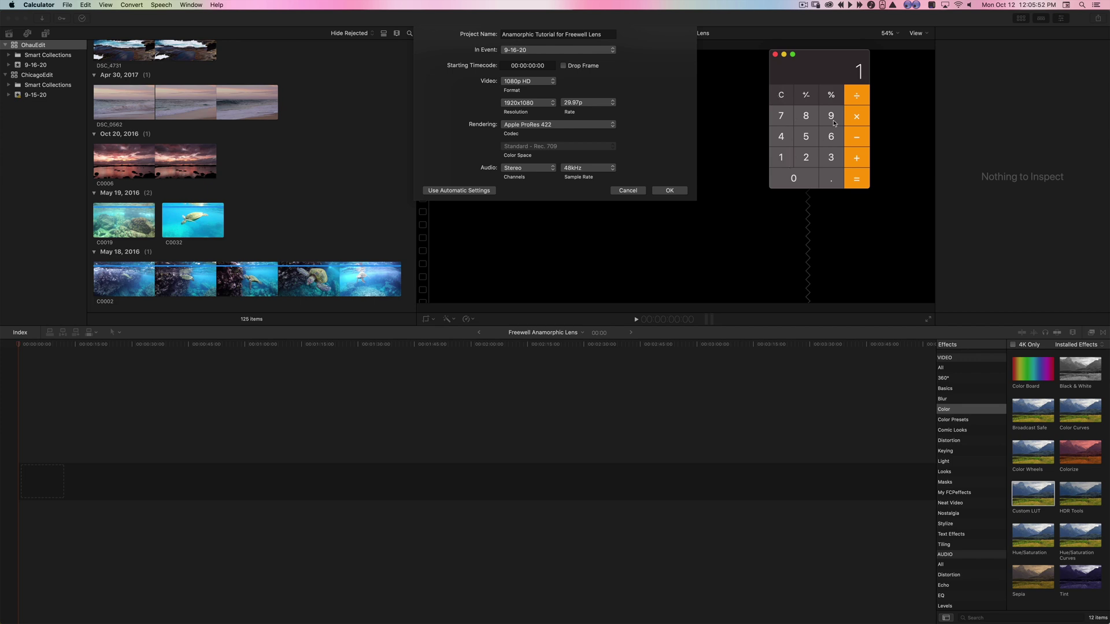
click(831, 116)
click(806, 157)
click(799, 180)
click(856, 115)
click(781, 158)
click(832, 180)
click(780, 161)
click(812, 140)
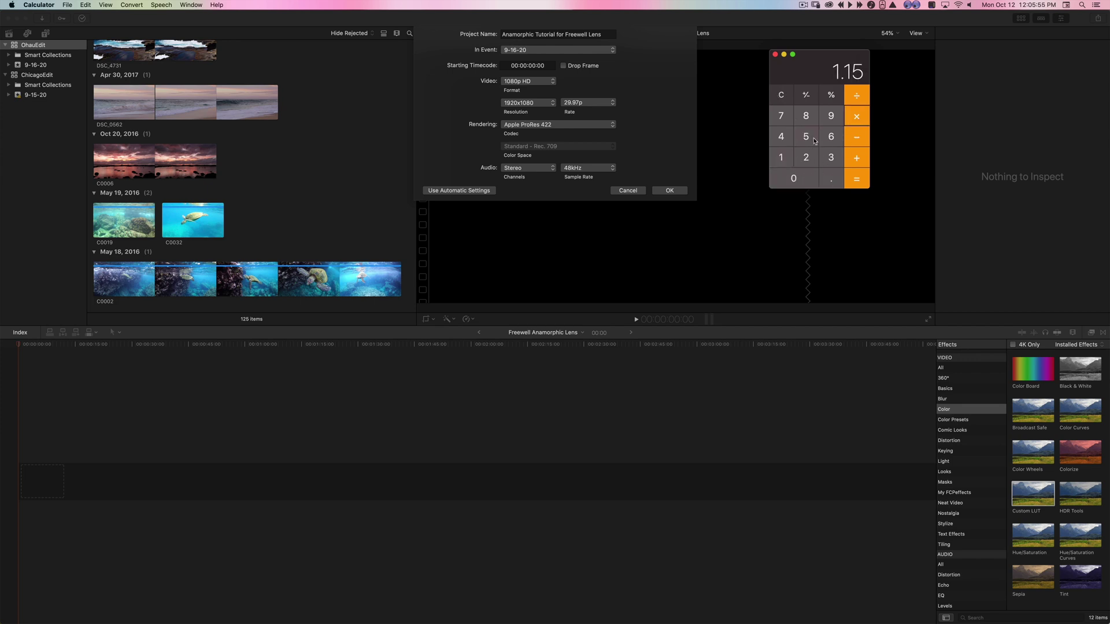
click(858, 180)
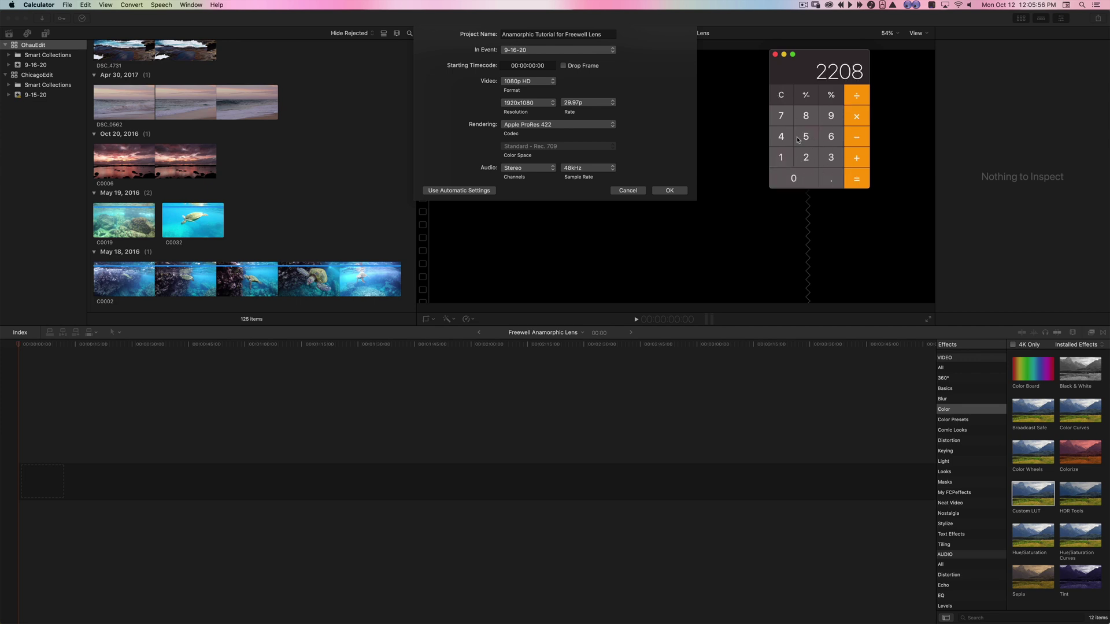
Switch the new project's video format to Custom and set the resolution width to 2208.
click(534, 84)
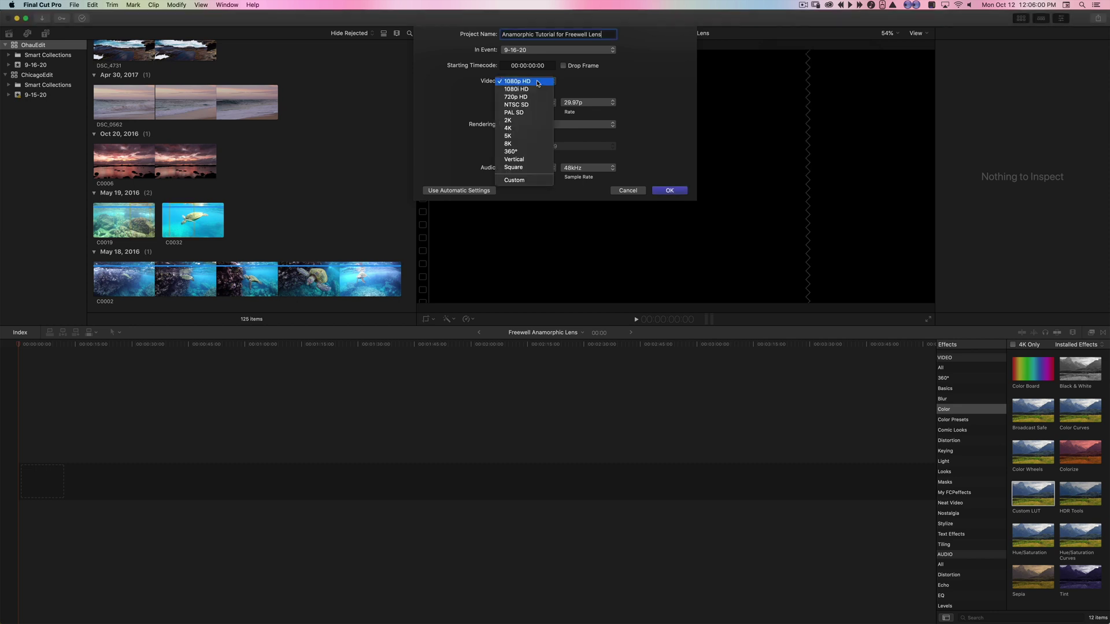
click(527, 182)
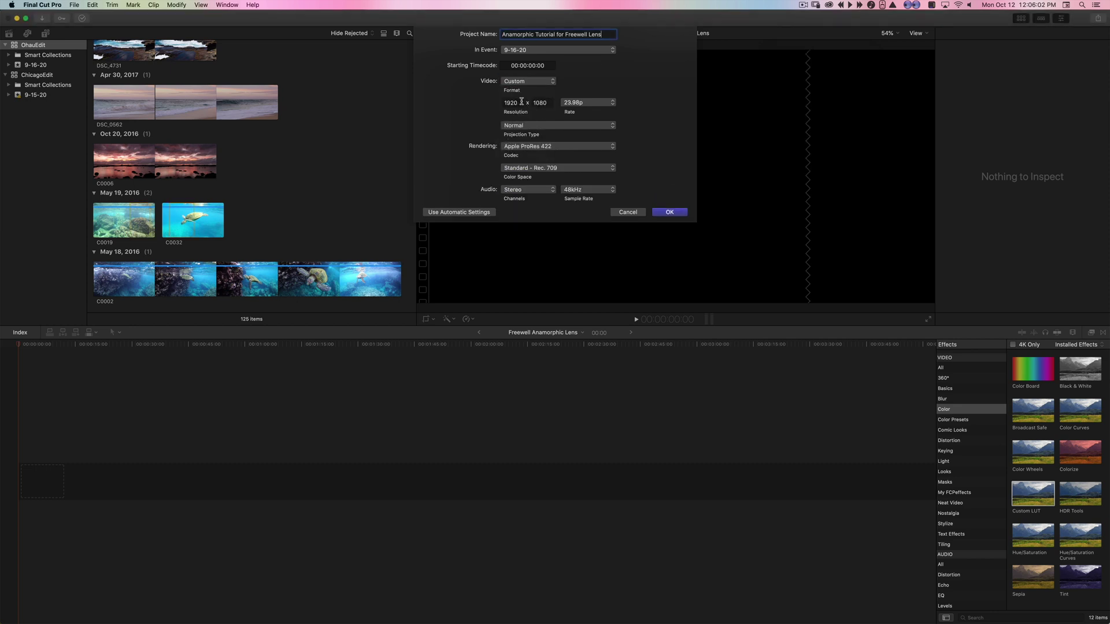
double_click(510, 102)
text(2208)
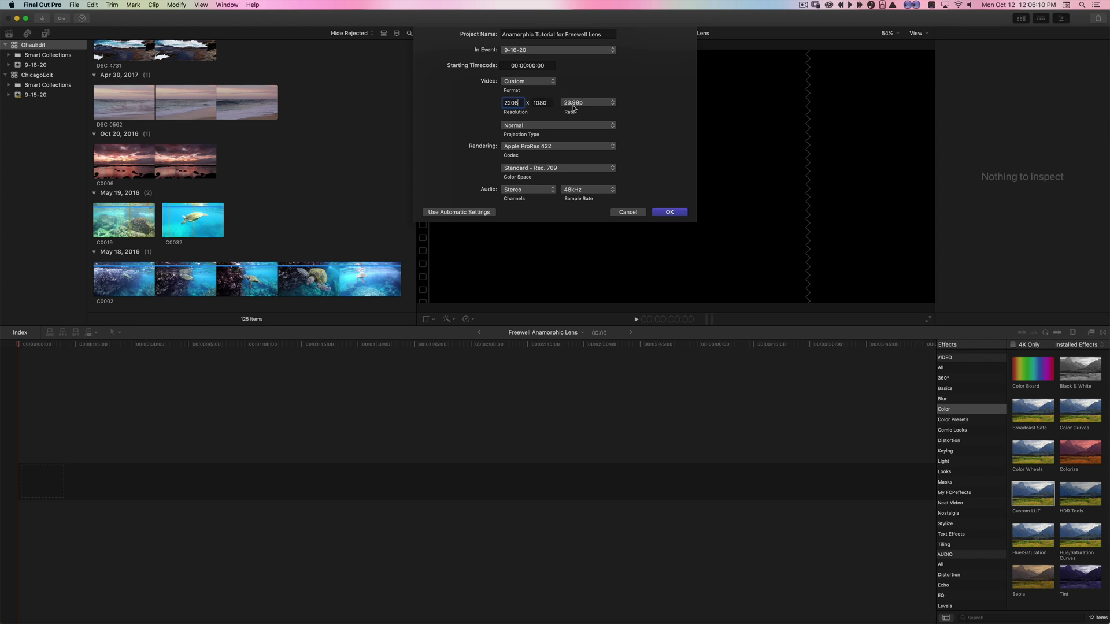
Check the standard resolution of the 4K video format, and return the project's format to Custom.
click(538, 85)
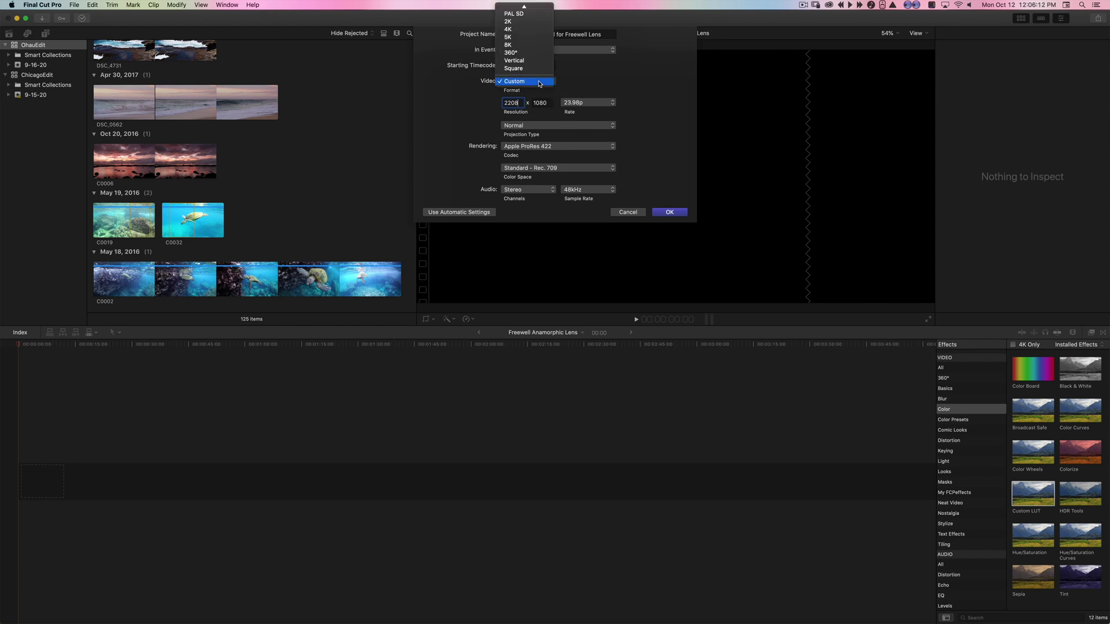
click(550, 31)
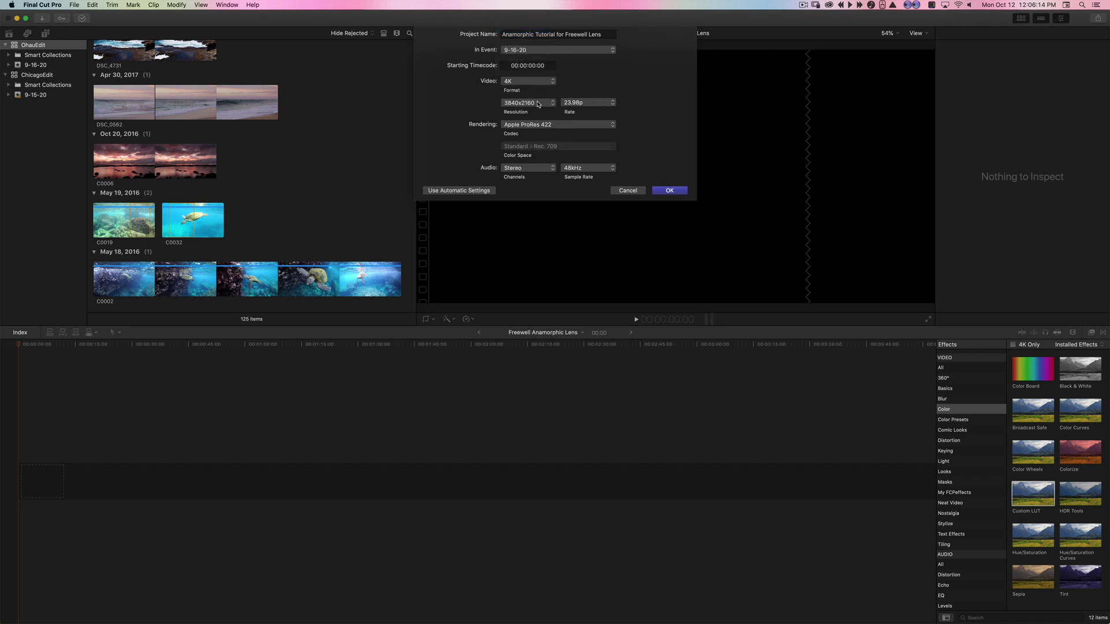
click(535, 82)
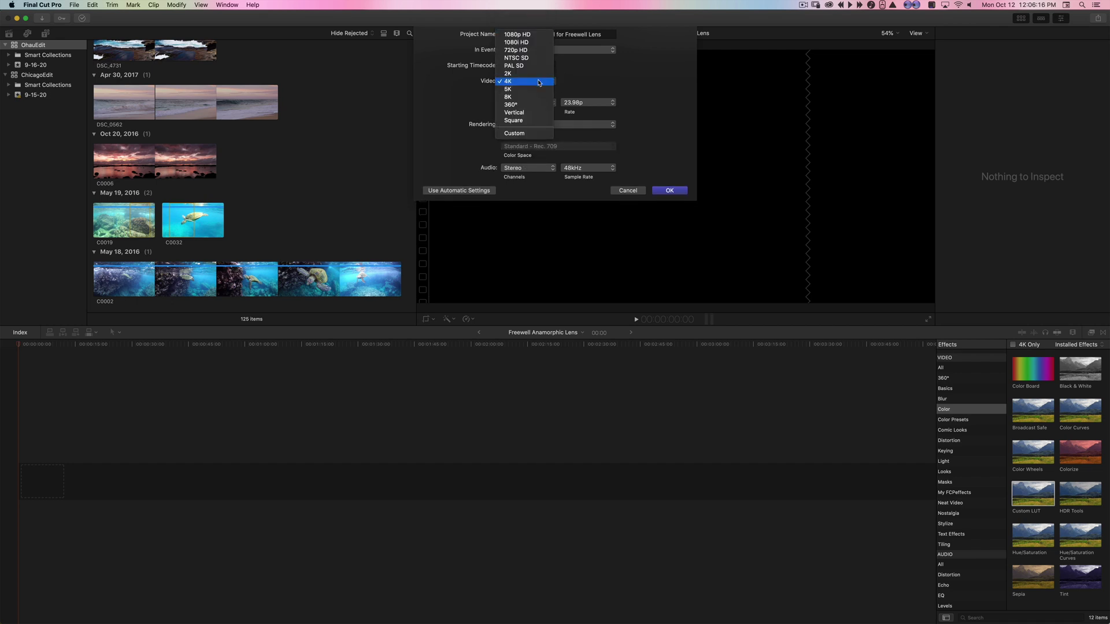
click(540, 130)
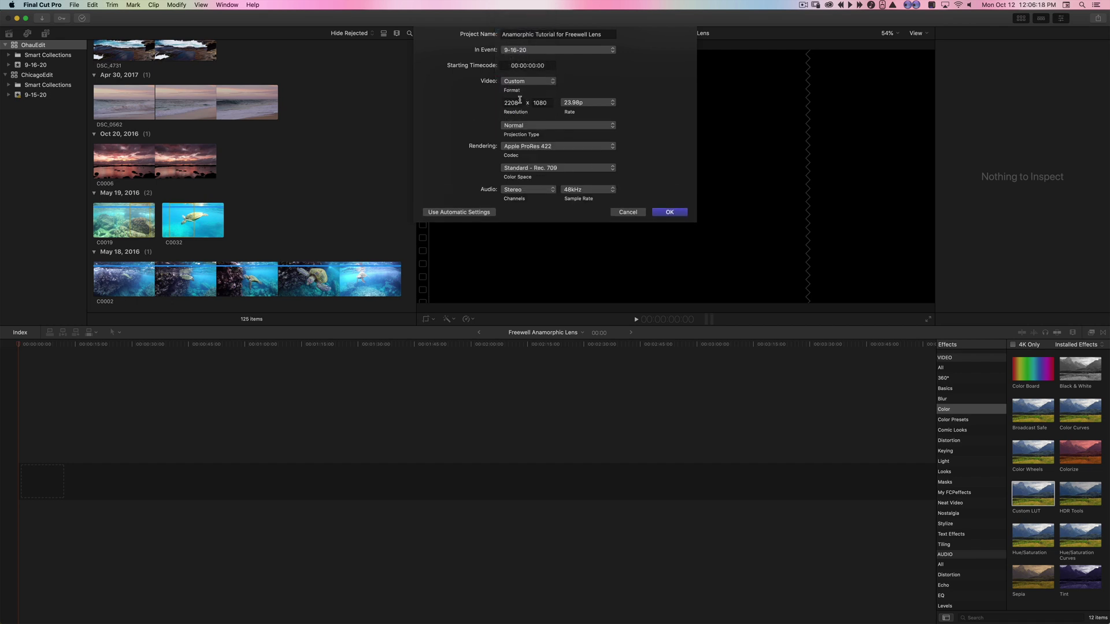
Switch to Calculator, clear it and enter the multiplication 3840 × 1.15 for the 4K desqueezed width.
key(super+Tab)
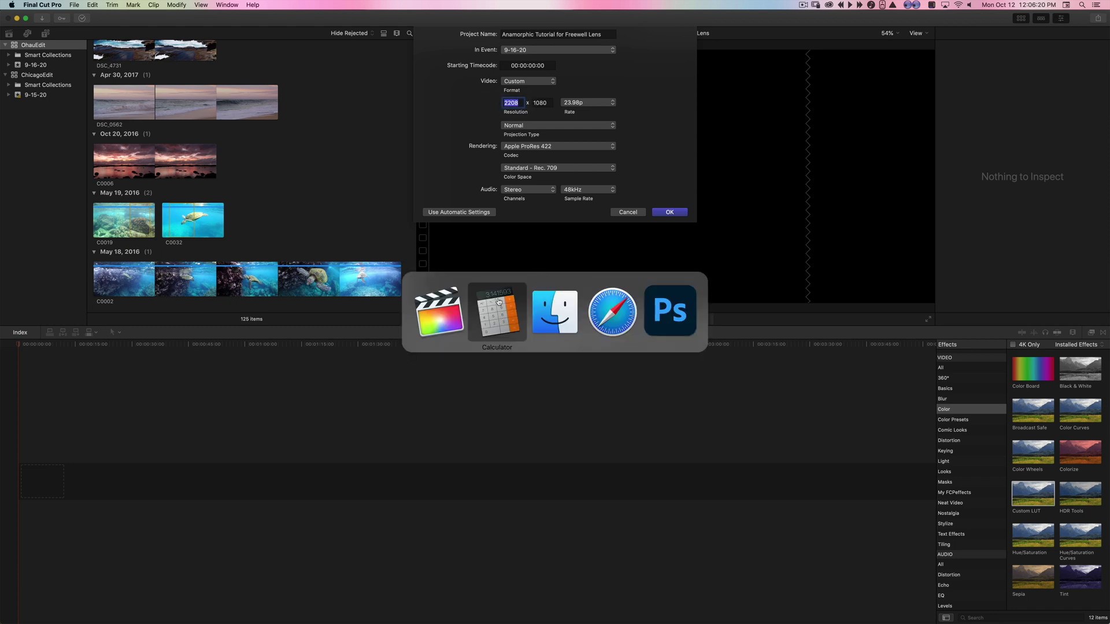
click(782, 97)
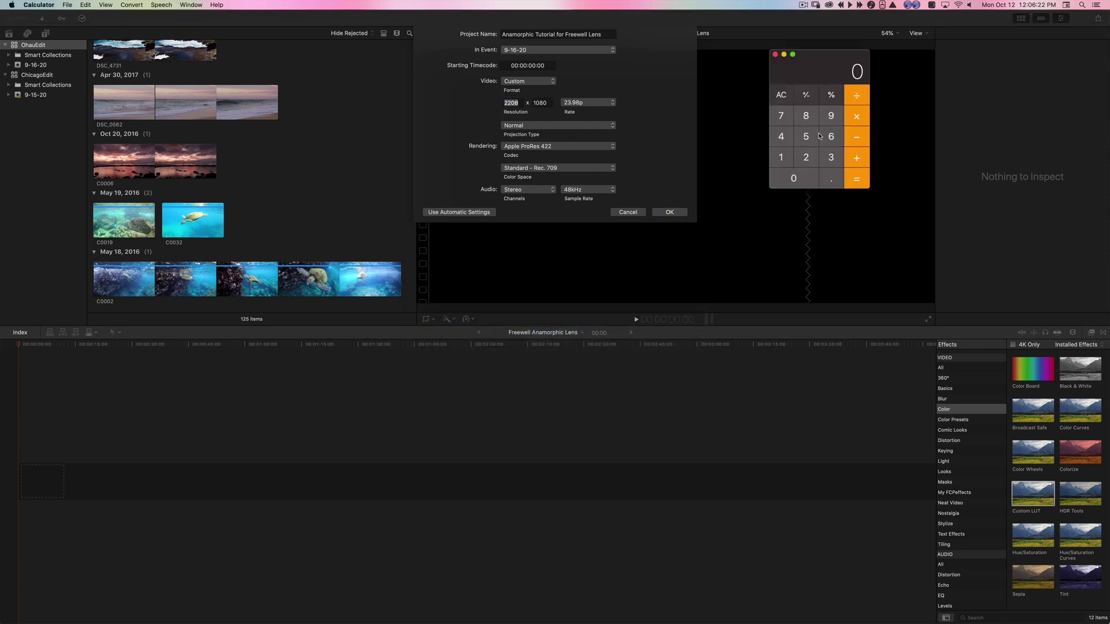
click(831, 158)
click(806, 115)
click(781, 136)
click(793, 178)
click(857, 116)
click(781, 157)
click(831, 178)
click(781, 157)
click(808, 138)
Check the lens's desqueeze factor on the Freewell page in Safari, and compute the pending product back in Calculator.
key(super+Tab)
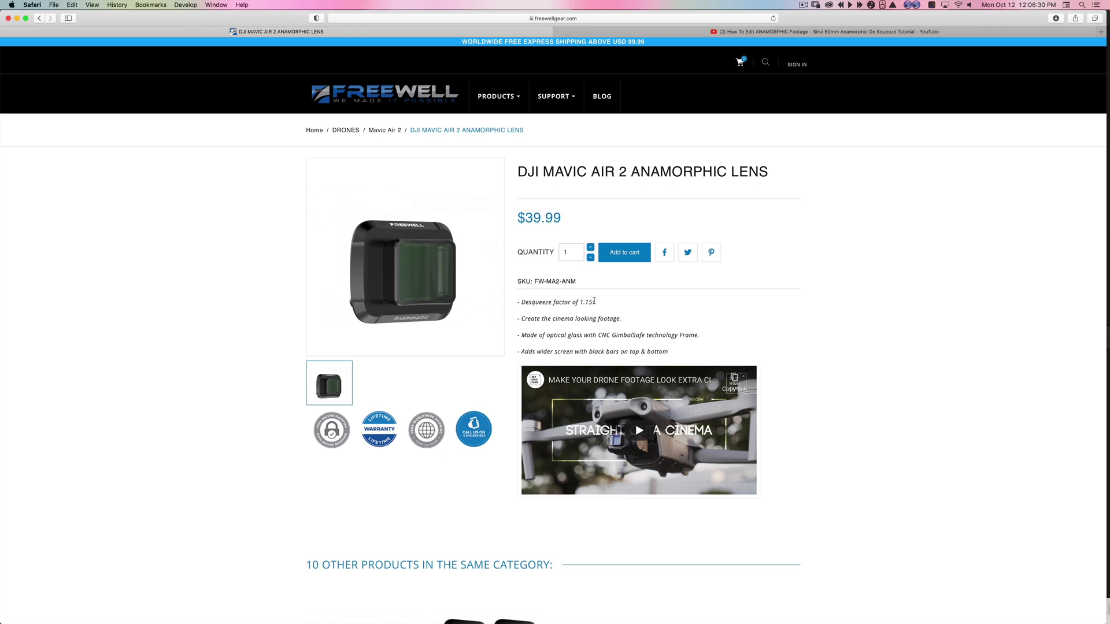
key(super+Tab)
key(super+Tab)
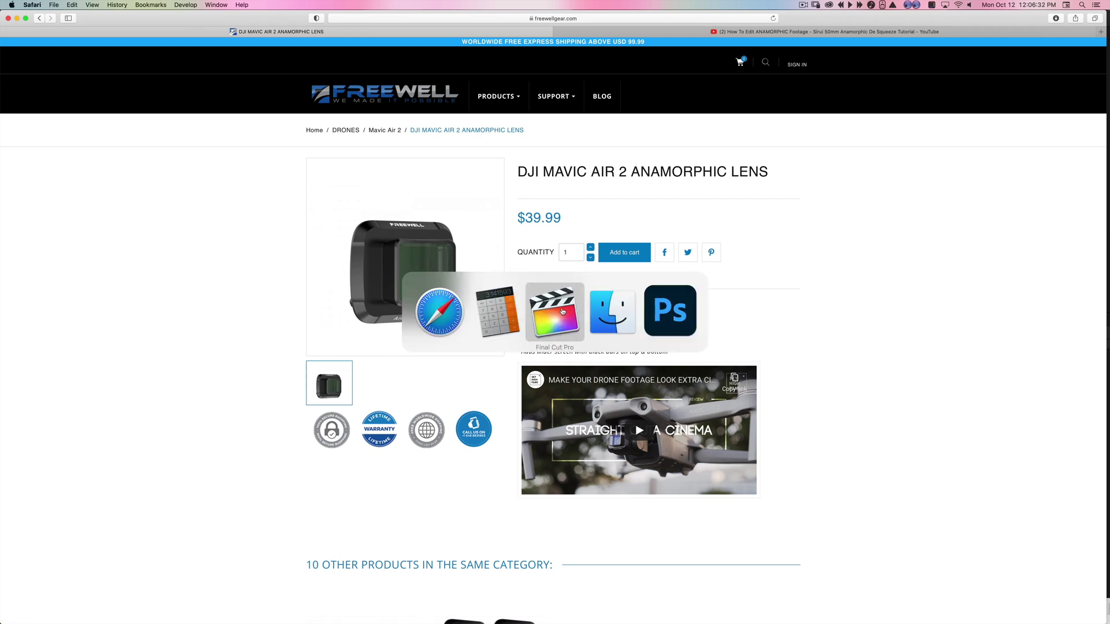
key(super+Tab)
key(super+Tab)
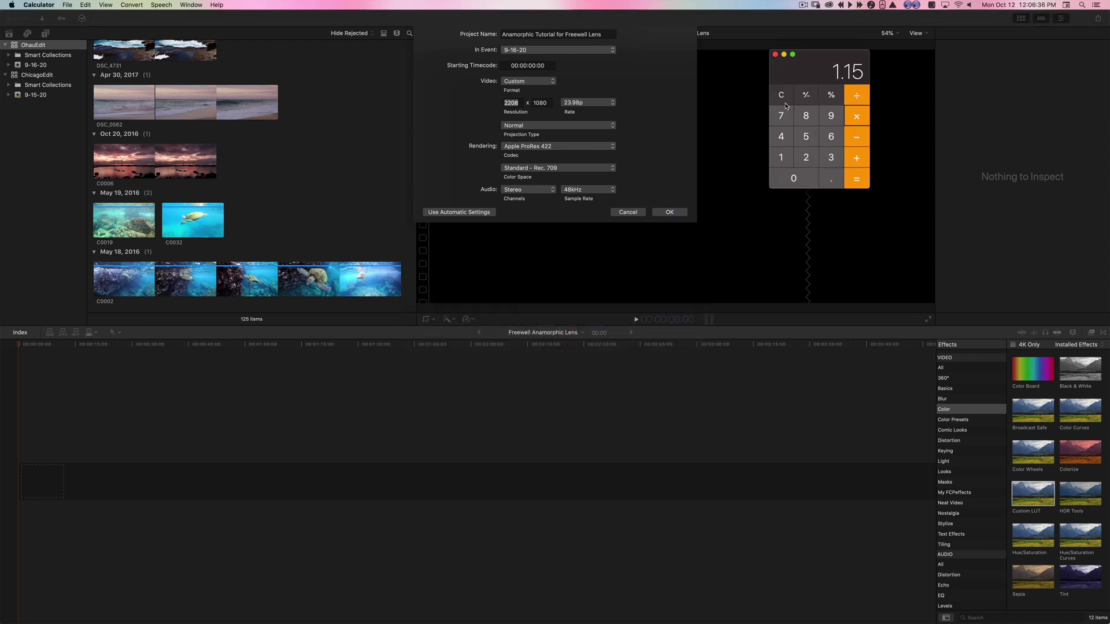
click(854, 172)
Set the custom resolution to 4416 x 2160, keep the Standard - Rec. 709 color space, and create the project.
text(441)
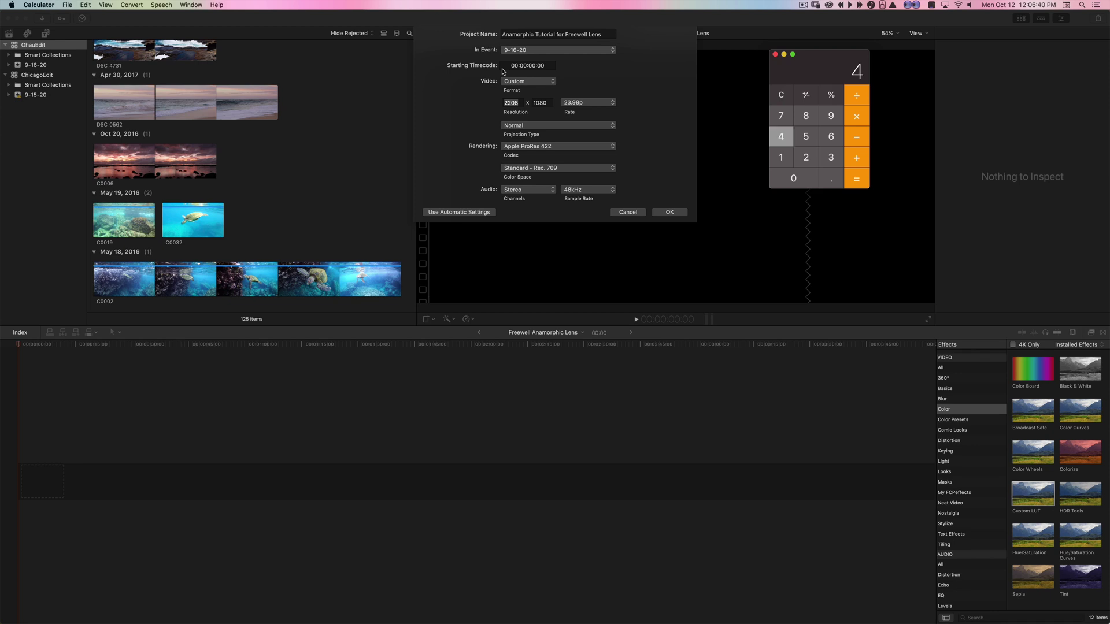
click(521, 103)
text(44)
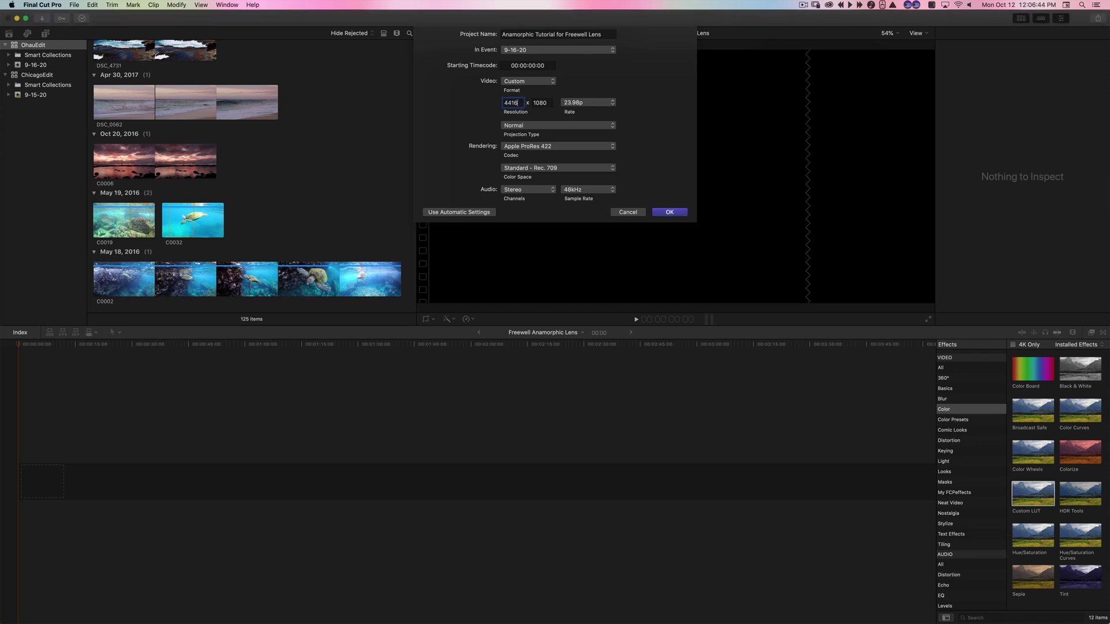
key(Tab)
click(607, 170)
click(578, 153)
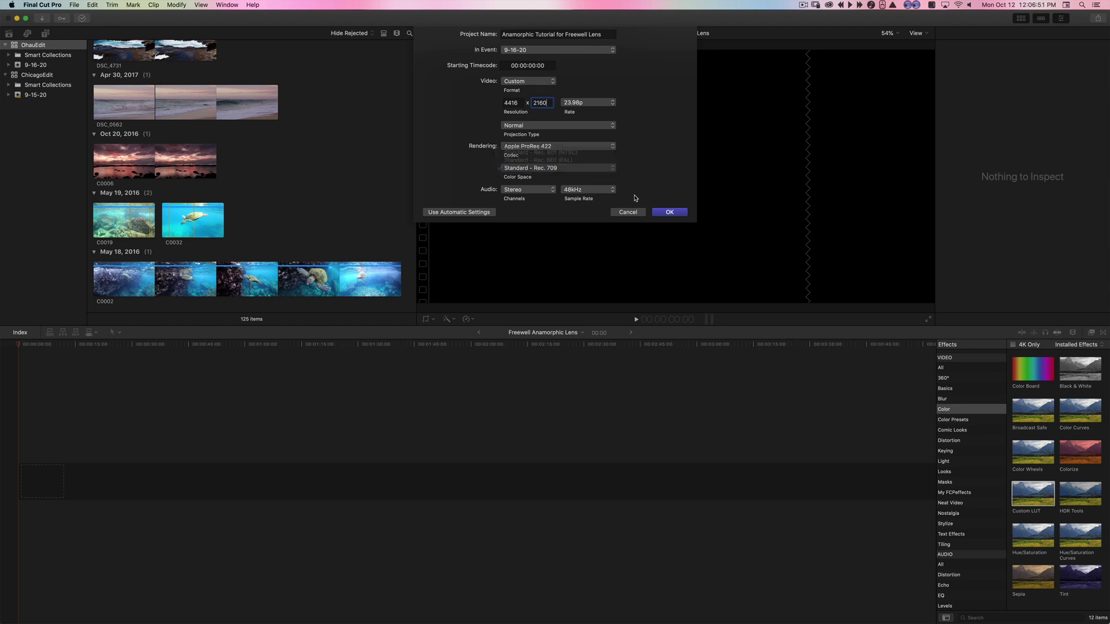
click(669, 212)
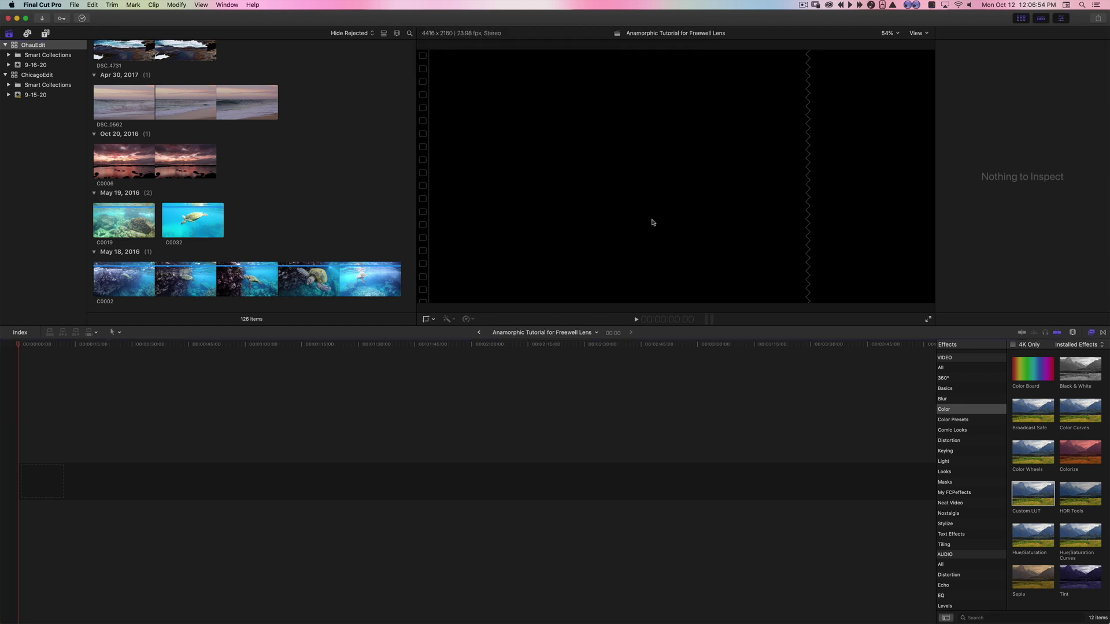
Move the Final Cut Pro window aside and preview the clip DJI_0031.MP4 in Finder.
drag(503, 19, 879, 16)
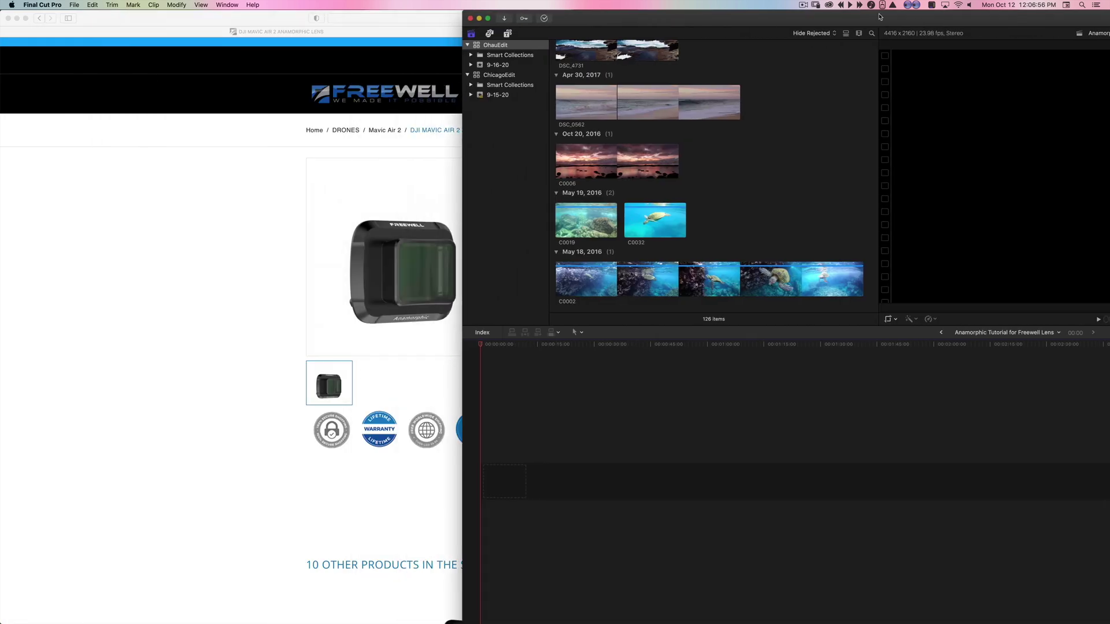
key(super+Tab)
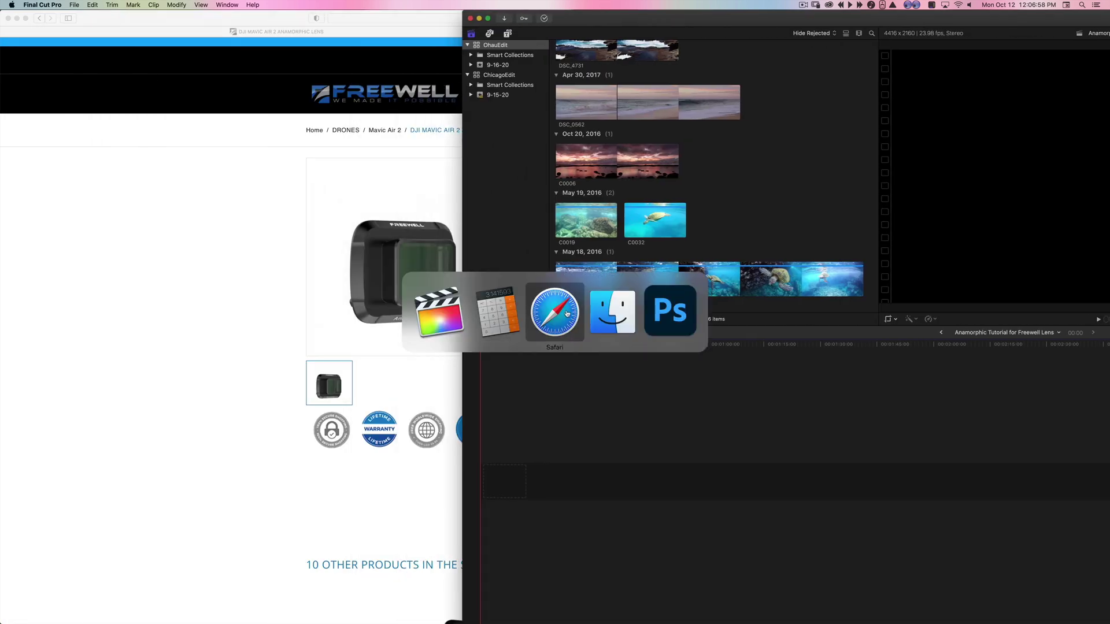
key(super+Tab)
click(251, 381)
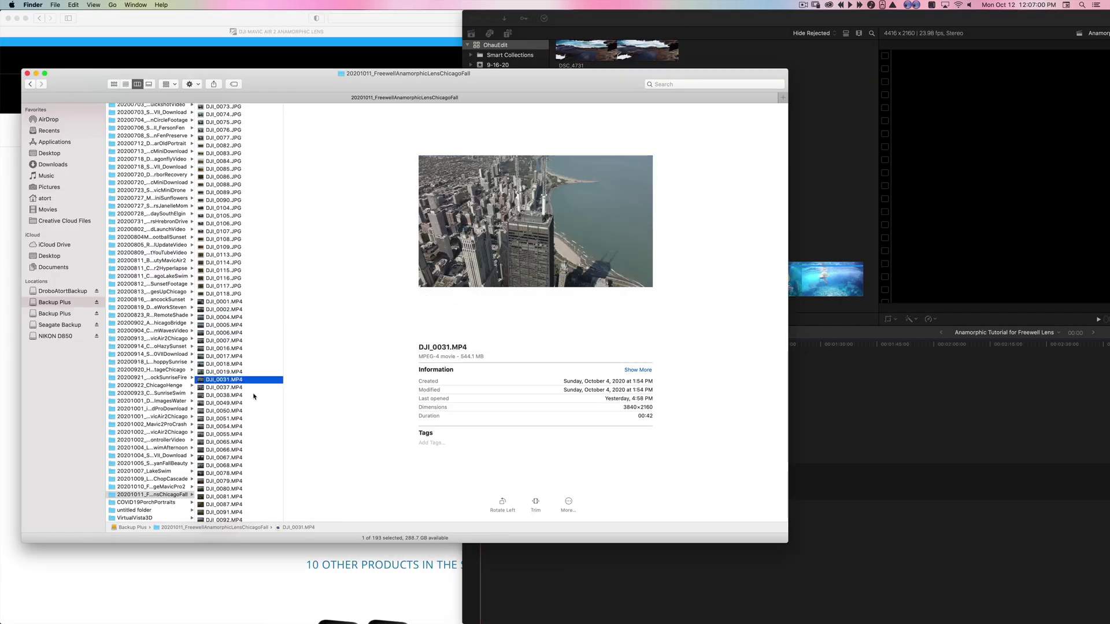
key(space)
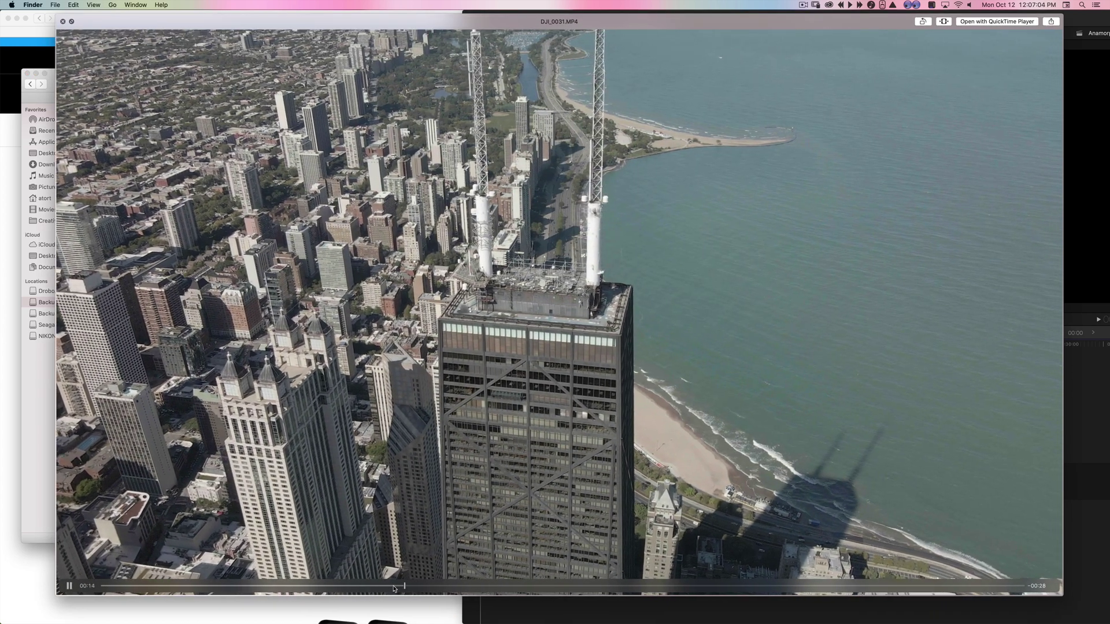
key(space)
Add DJI_0031.MP4 from Finder to the new project's timeline and move the Final Cut Pro window back.
drag(272, 381, 856, 461)
drag(787, 17, 344, 2)
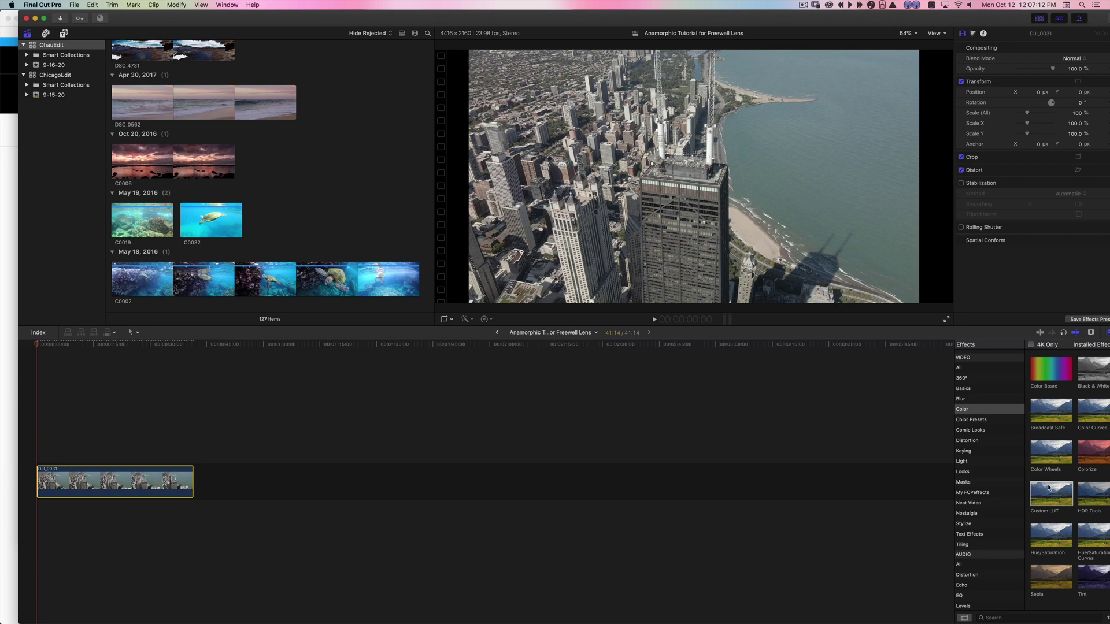
Switch to Safari, view butteryfilms.com in a new tab with its store announcement dismissed, and return to Final Cut Pro.
key(super+Tab)
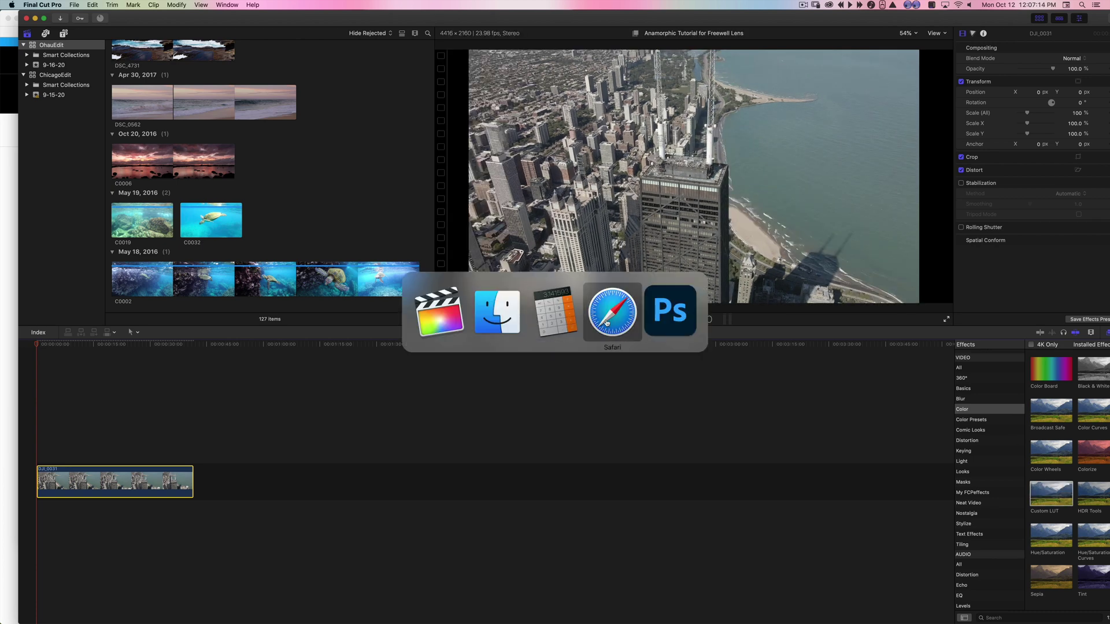
click(607, 322)
key(super+t)
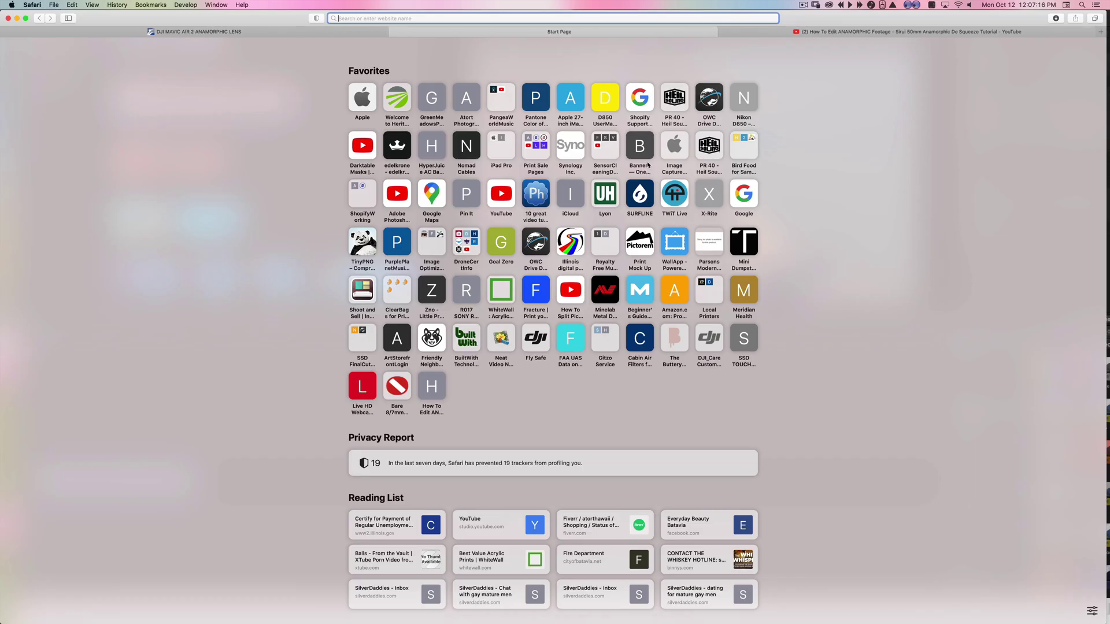
text(butteryfilms.com)
key(Return)
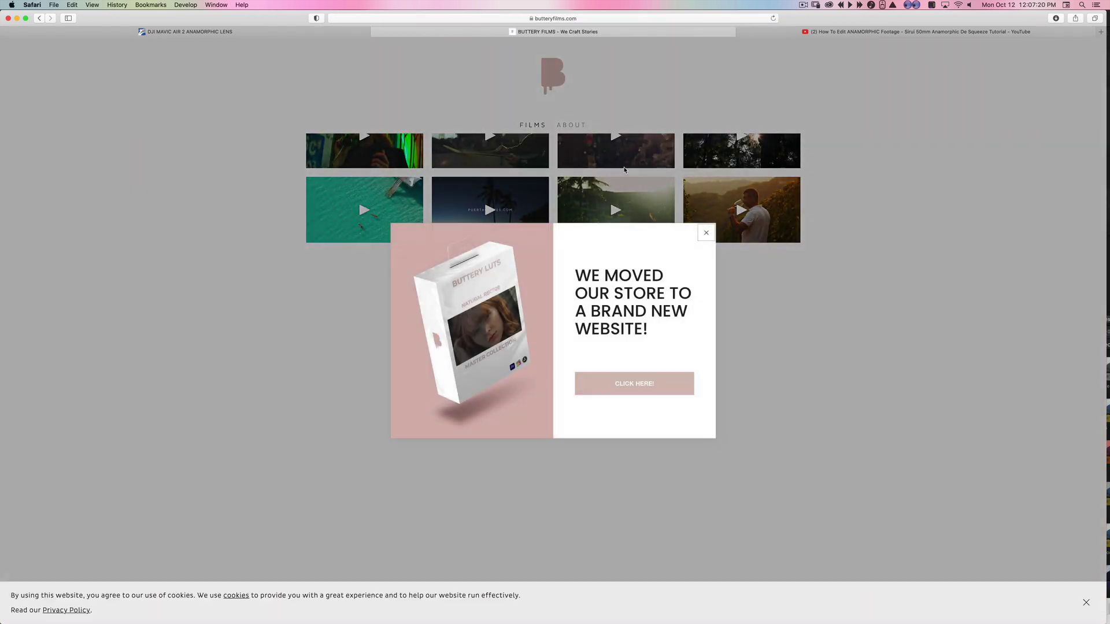
click(711, 236)
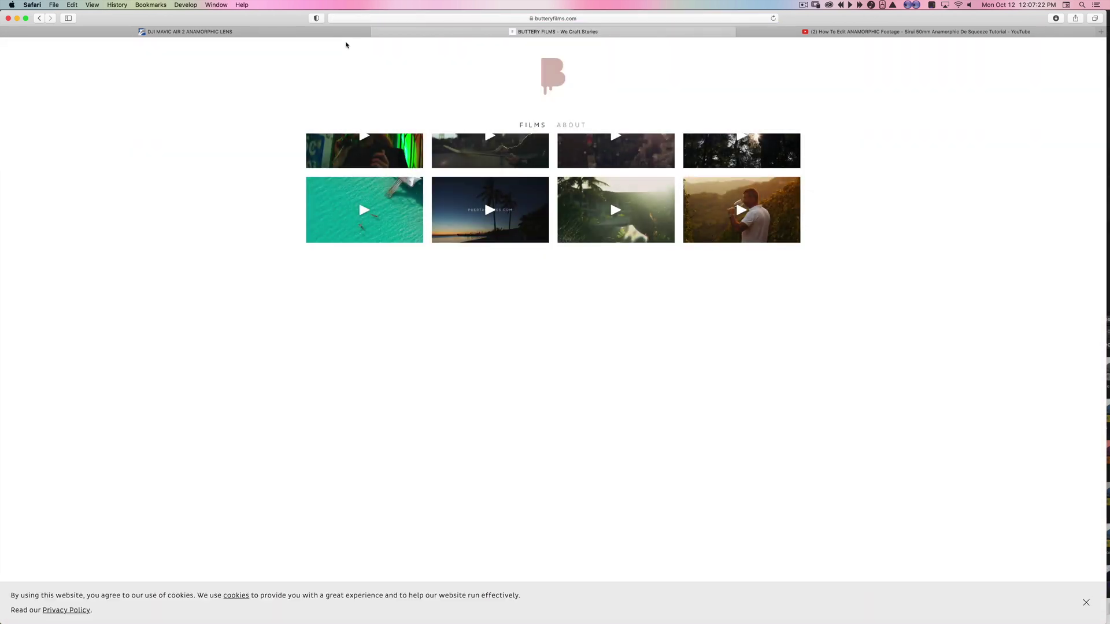
key(super+Tab)
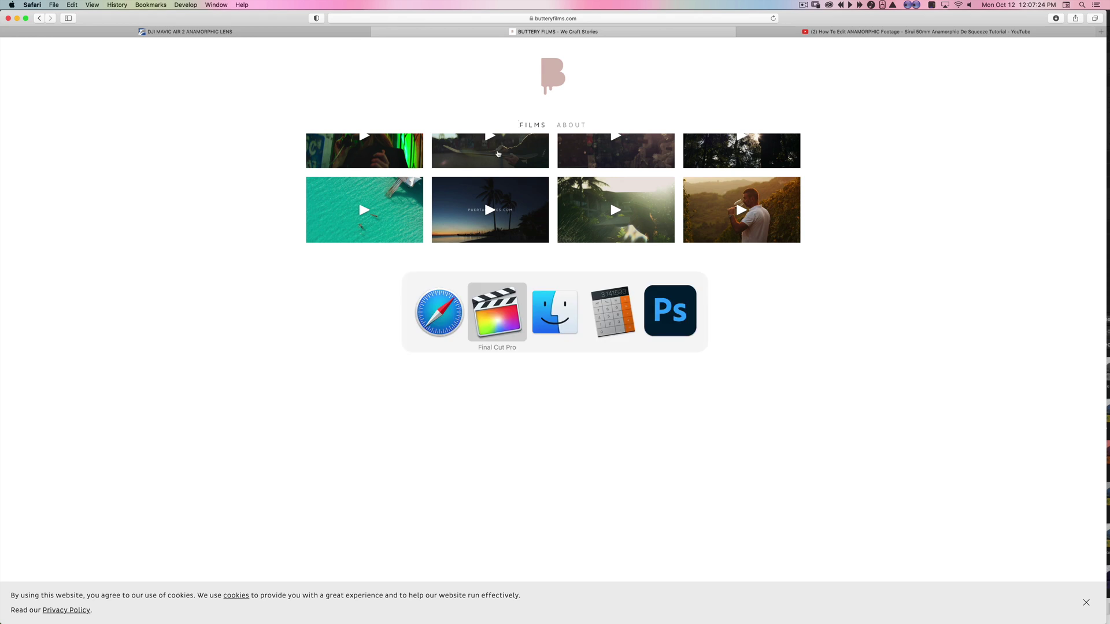
click(507, 324)
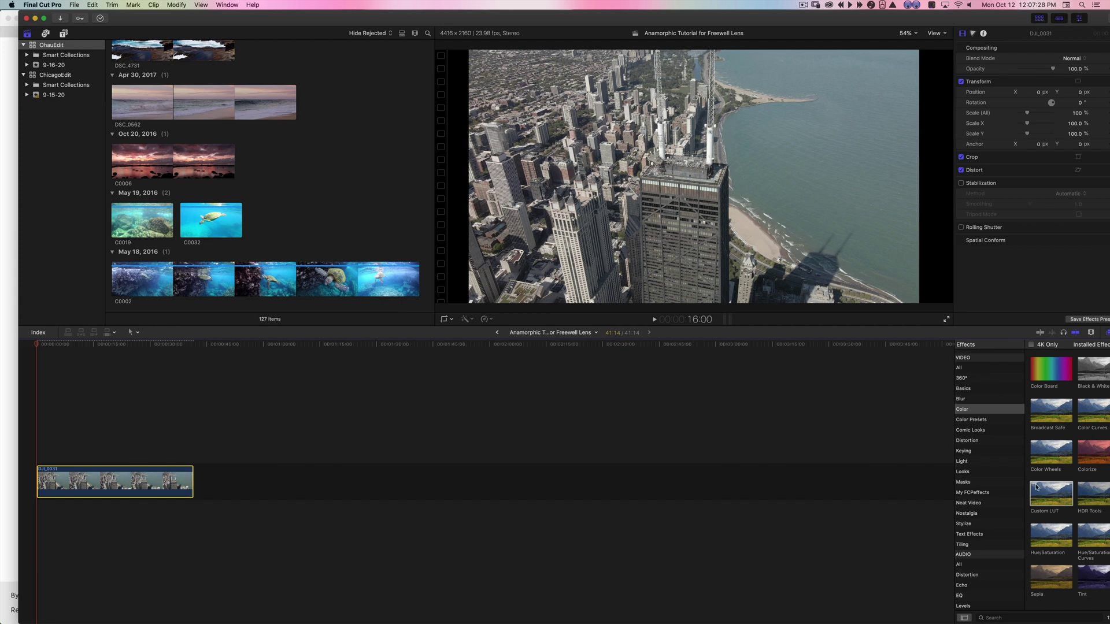
Apply the Custom LUT effect to the DJI_0031 clip with the LUT DJI_Dlog_Natural_Rec709_+1_Contrast_v1.
drag(1036, 487, 116, 482)
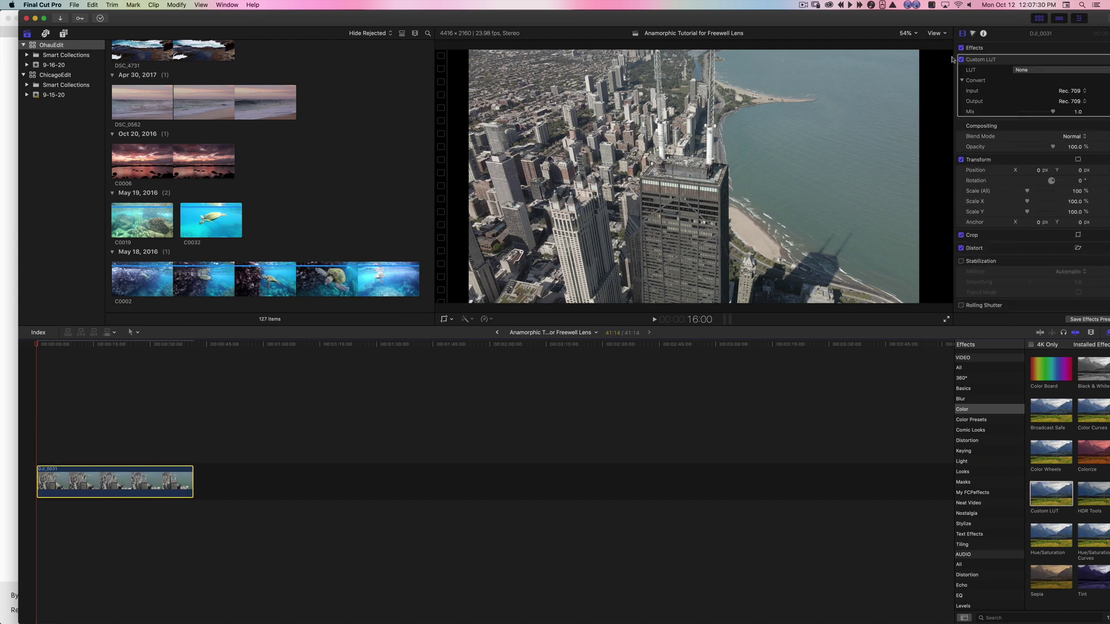
click(1020, 71)
mouse_move(1024, 93)
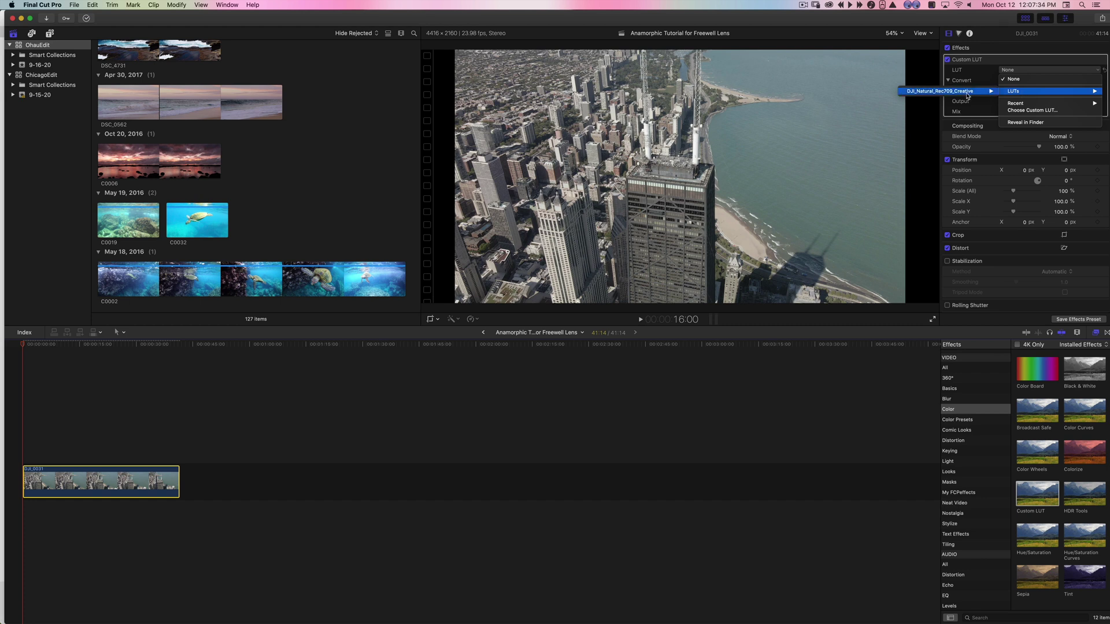
mouse_move(943, 91)
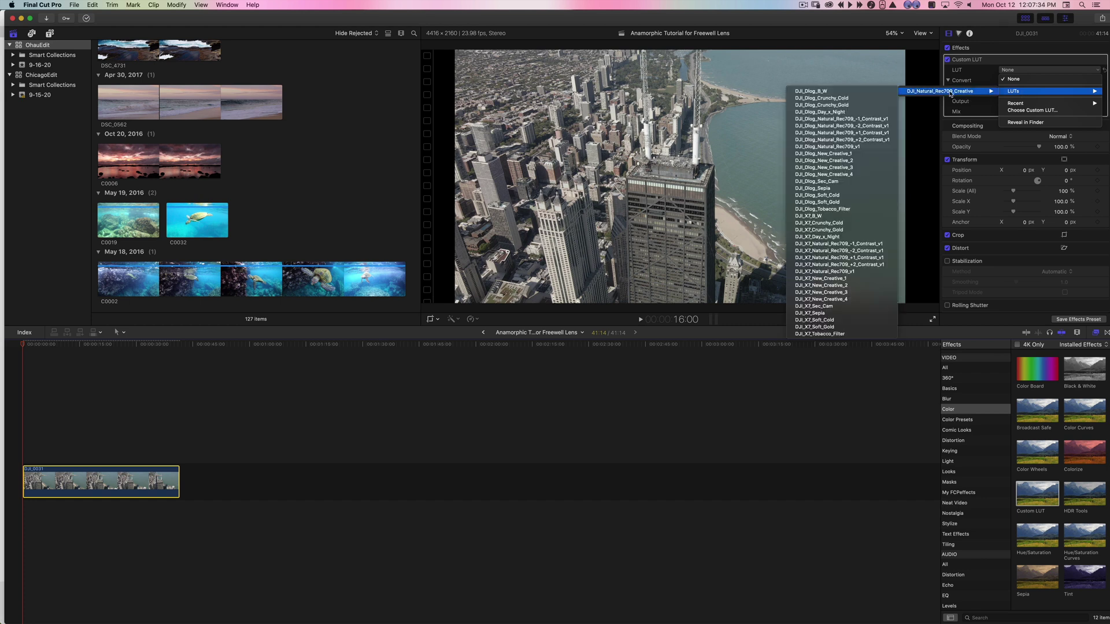
click(871, 133)
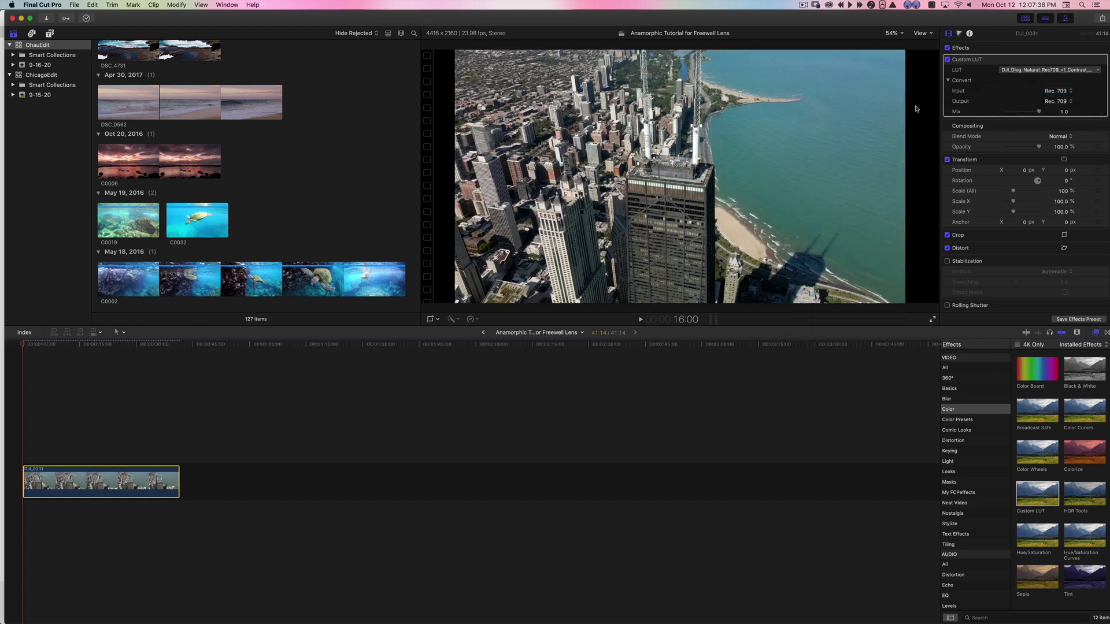
Add a Color Wheels correction to DJI_0031, raising the master saturation and the brightness of the highlights.
click(957, 34)
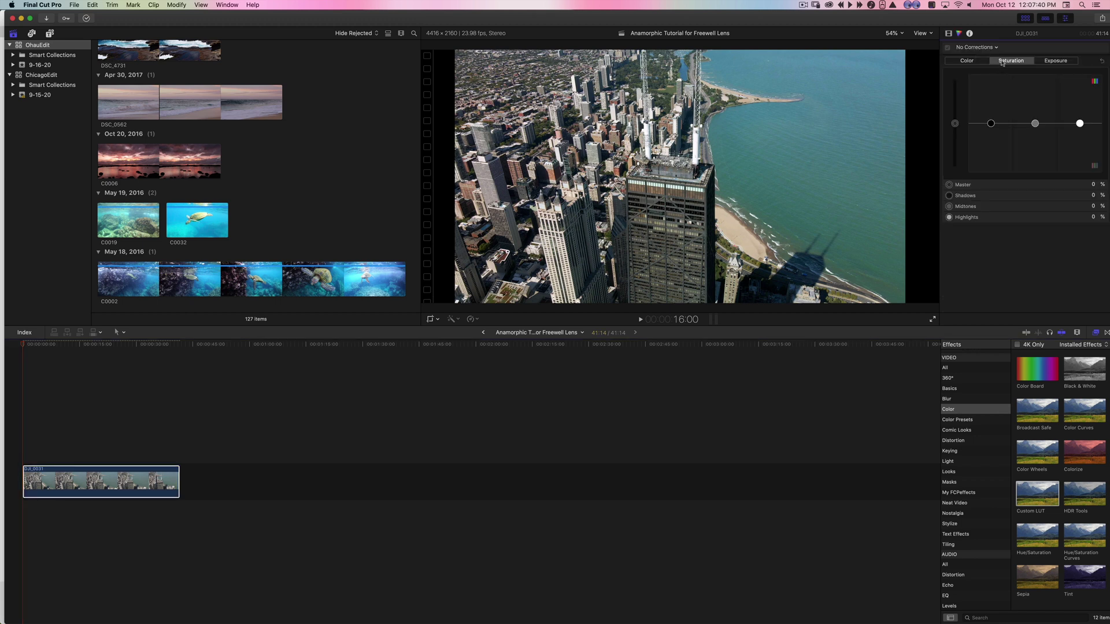
click(983, 48)
click(992, 72)
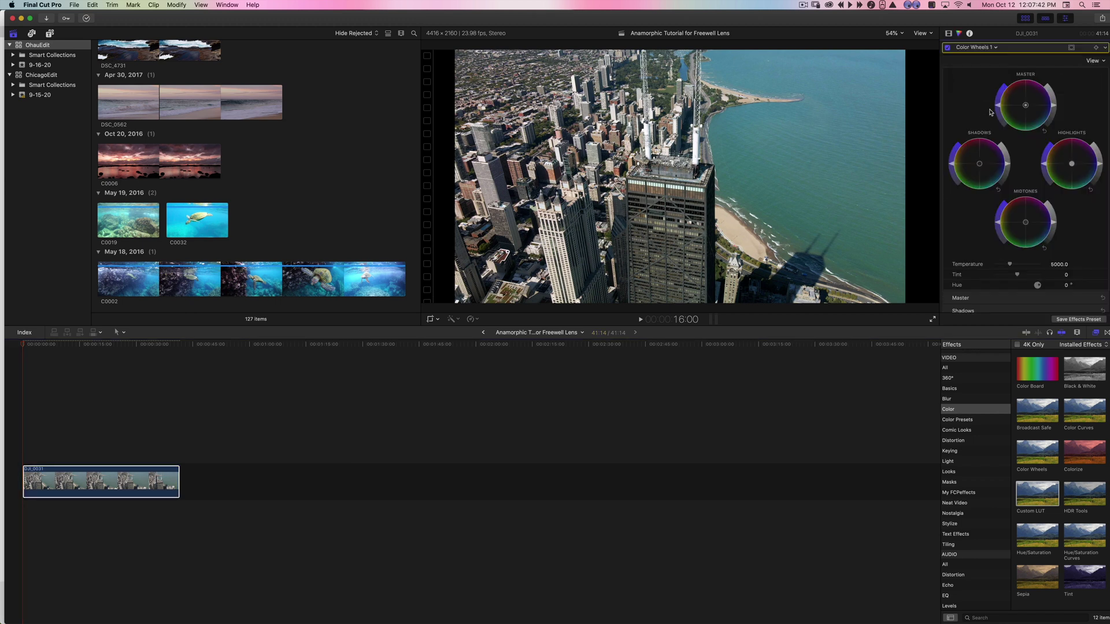
drag(1000, 105, 1004, 97)
drag(1094, 158, 1107, 155)
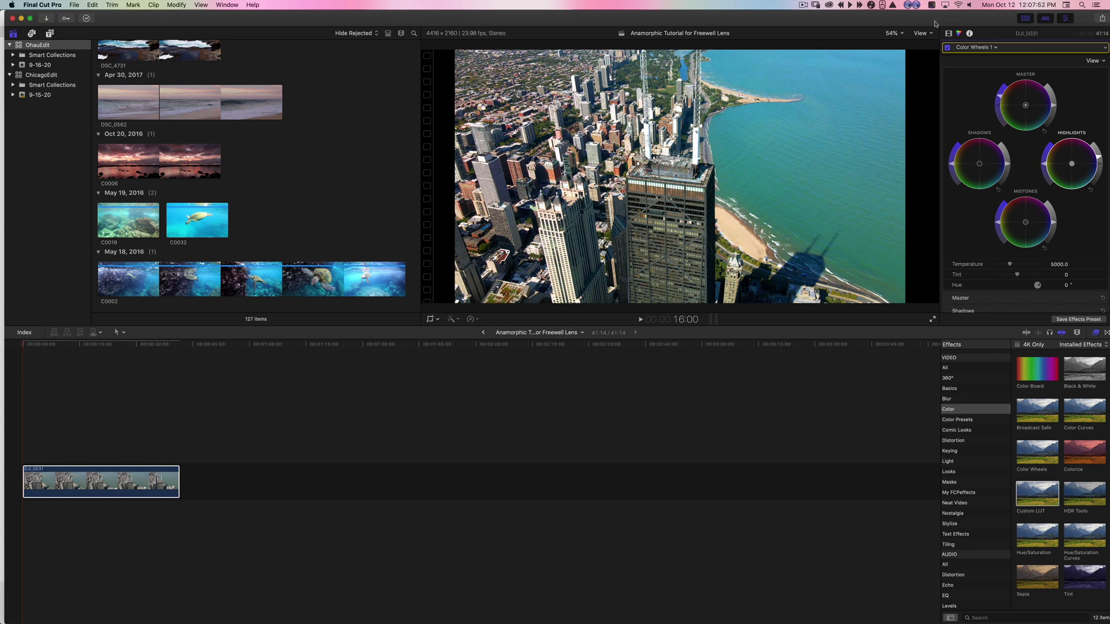
drag(935, 23, 930, 22)
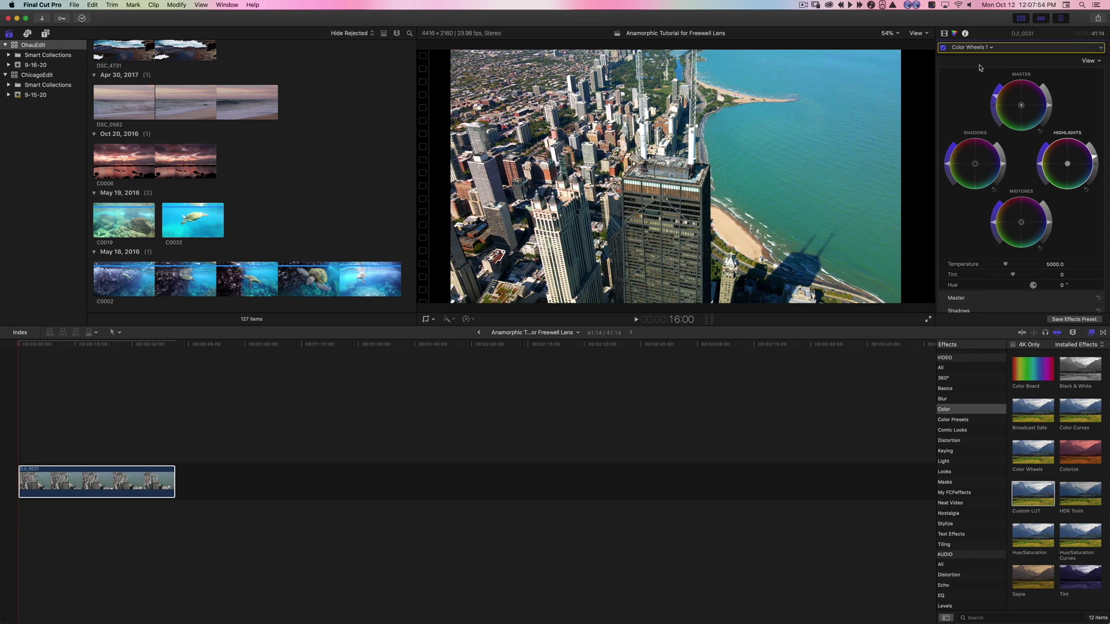
Set DJI_0031's Scale X to 115% to desqueeze it, and play the result.
click(944, 33)
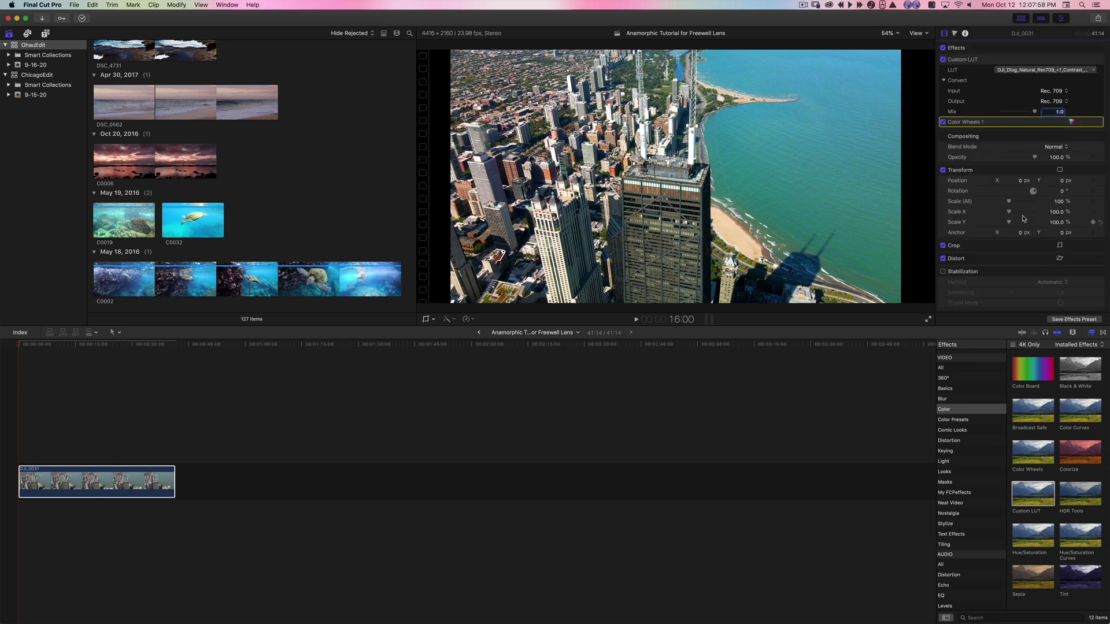
click(1051, 211)
text(115)
key(Return)
key(space)
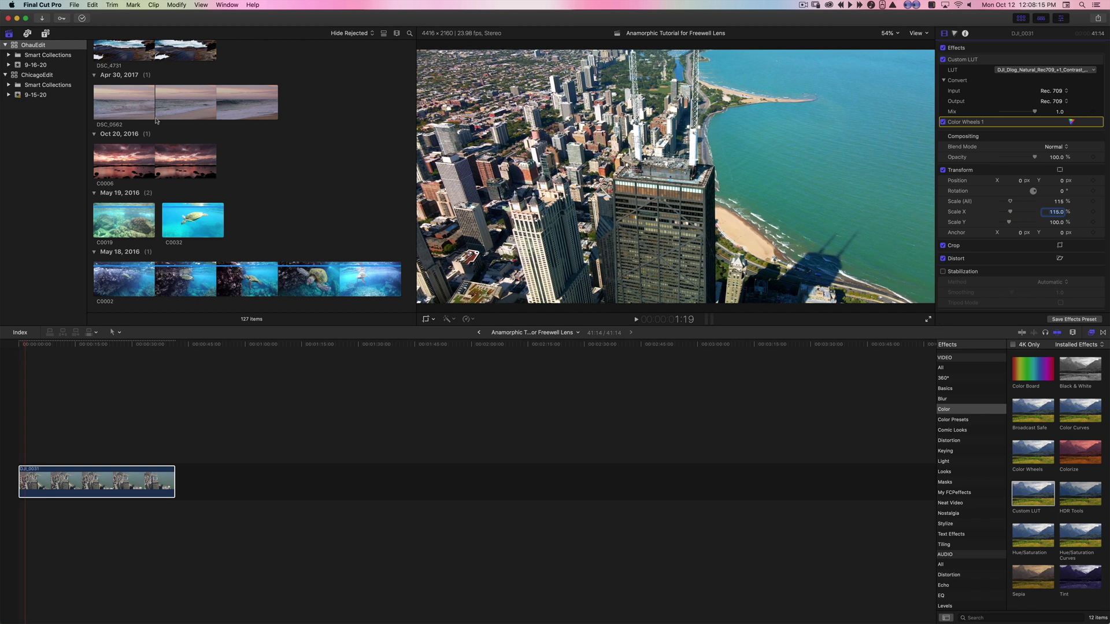
Browse the music library and preview the track "Purple Planet Music - Chilled - Awakening".
click(27, 33)
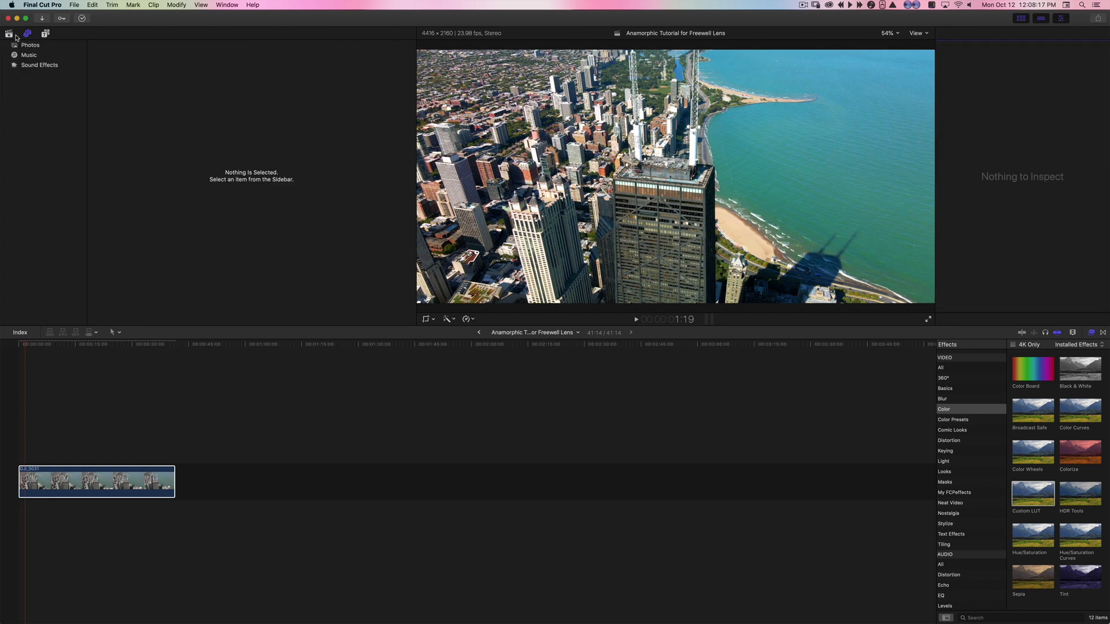
key(XF86AudioRaiseVolume)
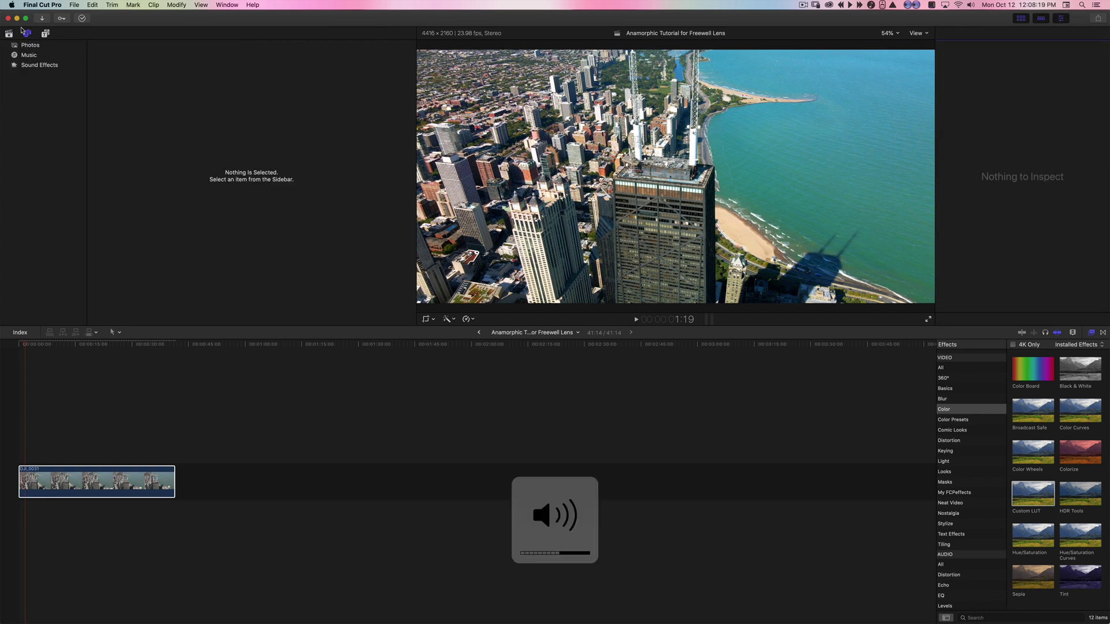
click(46, 33)
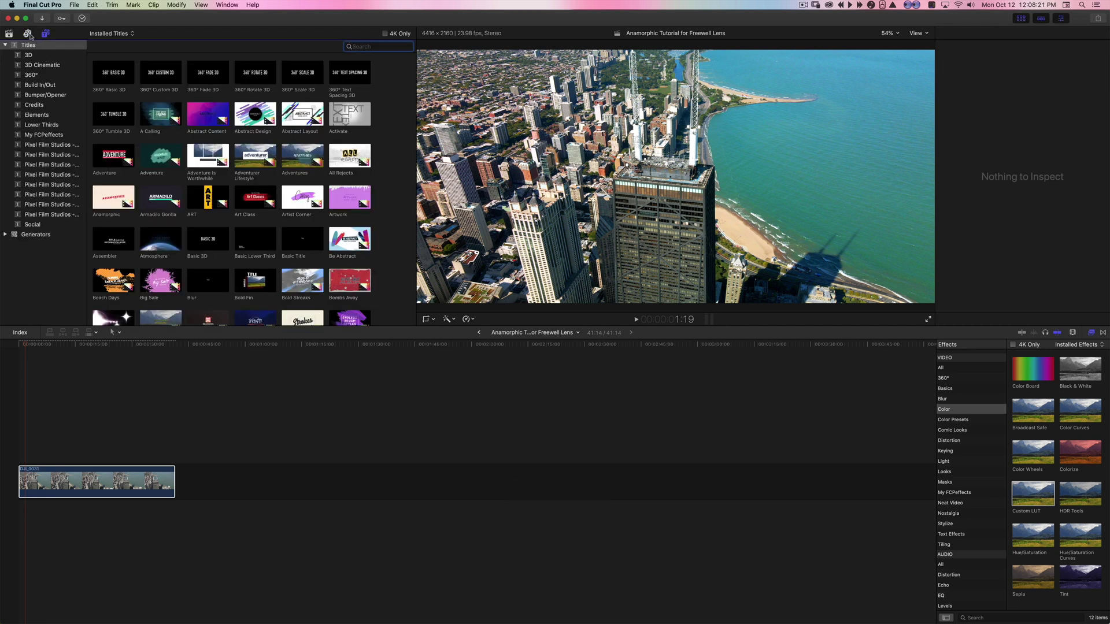
click(27, 33)
click(28, 55)
key(space)
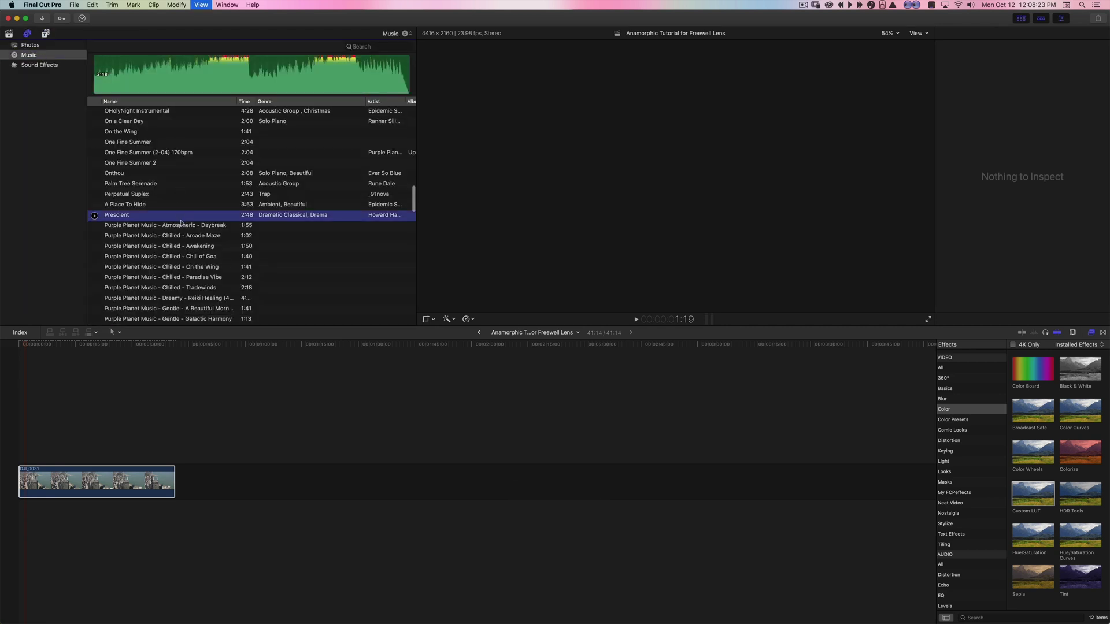
click(182, 236)
click(95, 246)
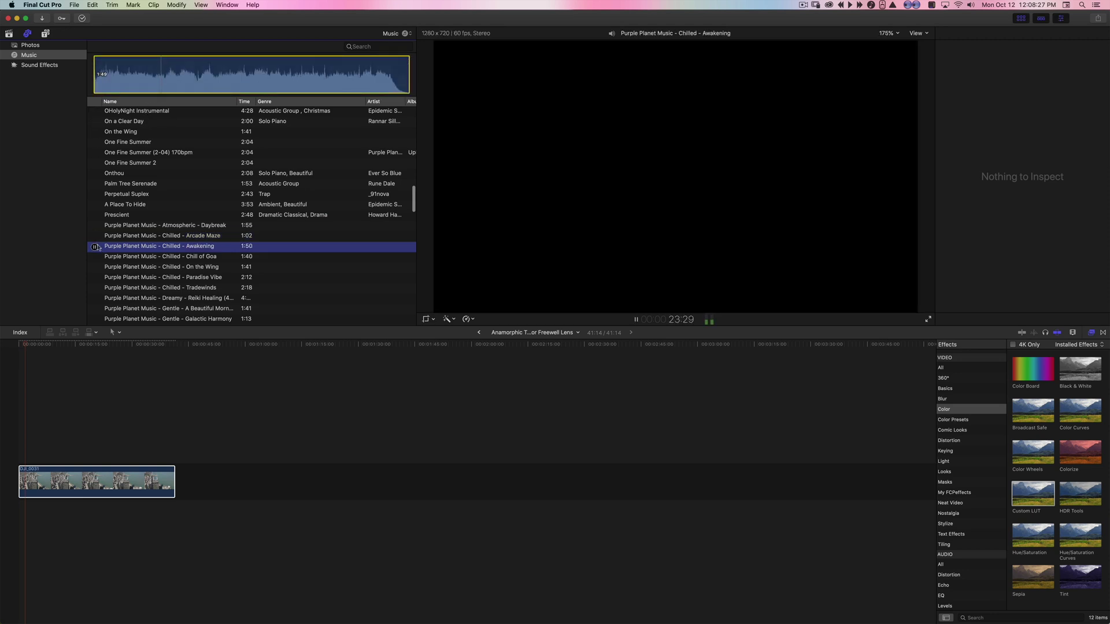
click(94, 247)
Place the Awakening music track beneath DJI_0031 from the start of the timeline and watch the project full screen.
drag(144, 247, 49, 509)
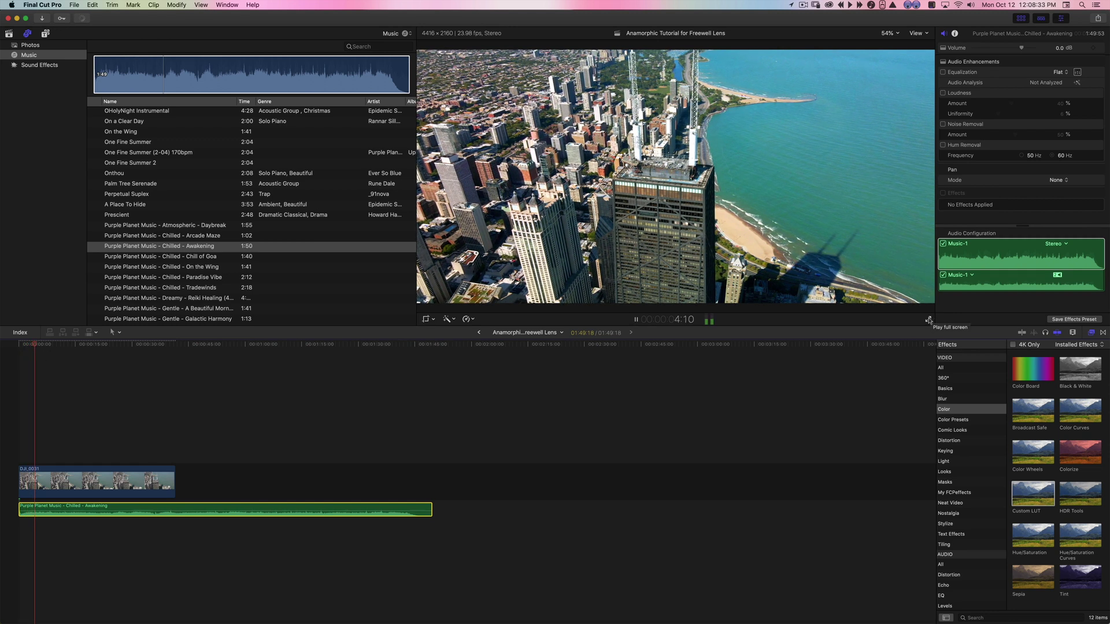
click(930, 318)
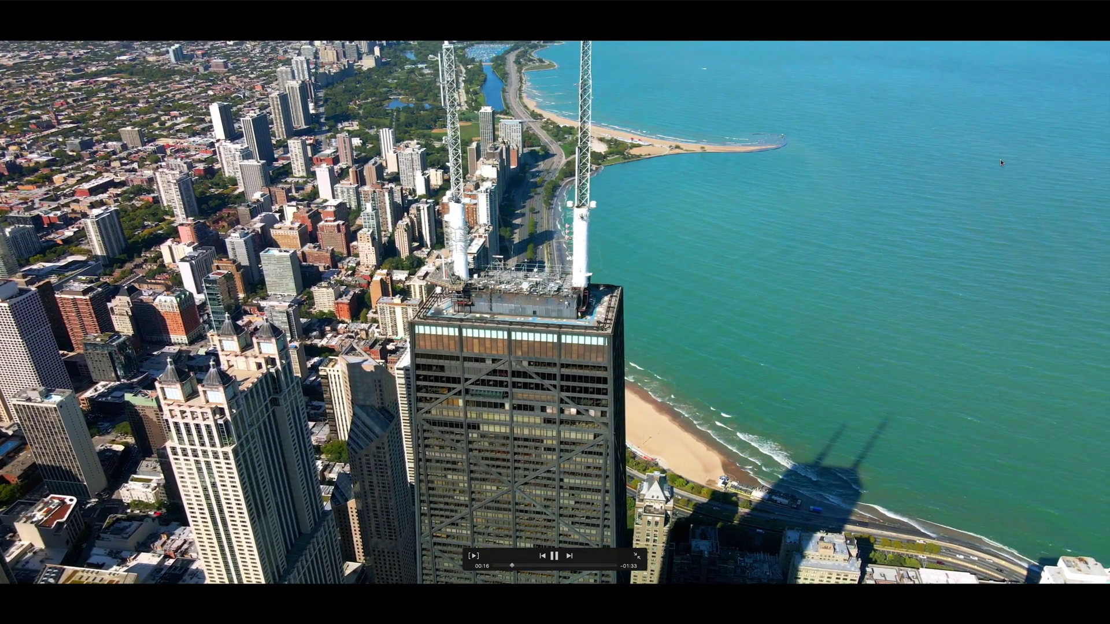
key(Escape)
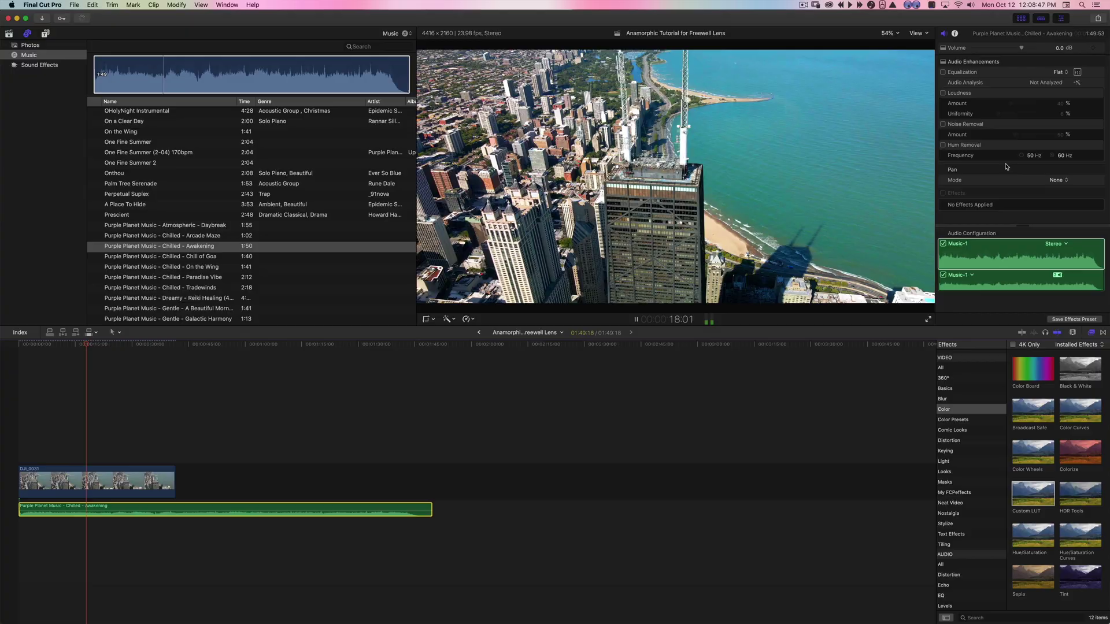
Copy the DJI_0031 clip in the timeline and append DJI_0049.MP4 from Finder directly after it.
click(107, 477)
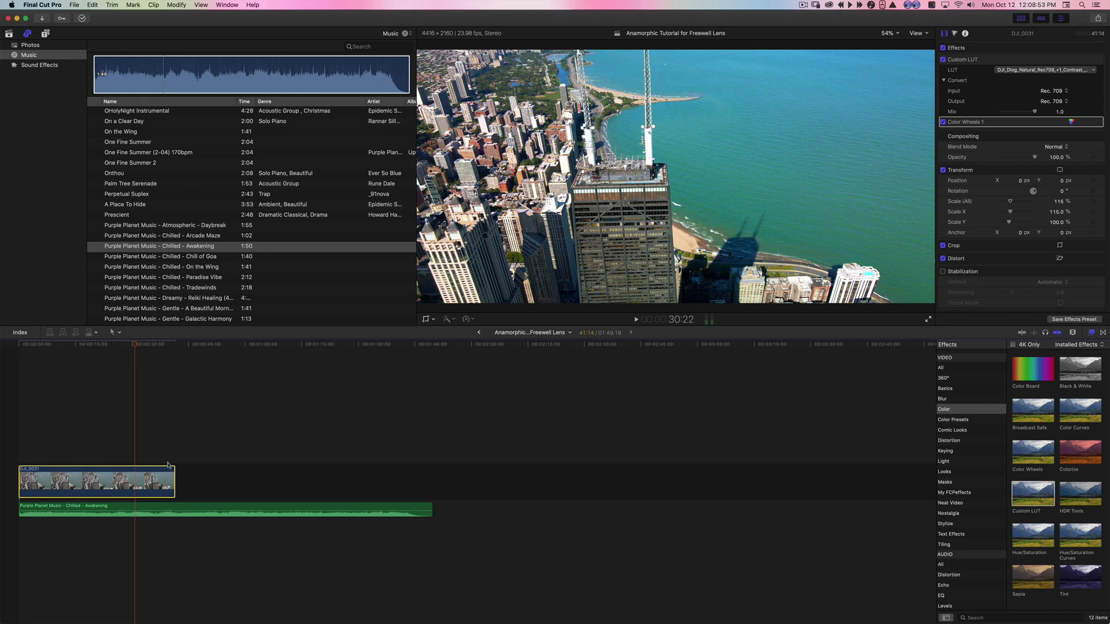
key(ctrl+Left)
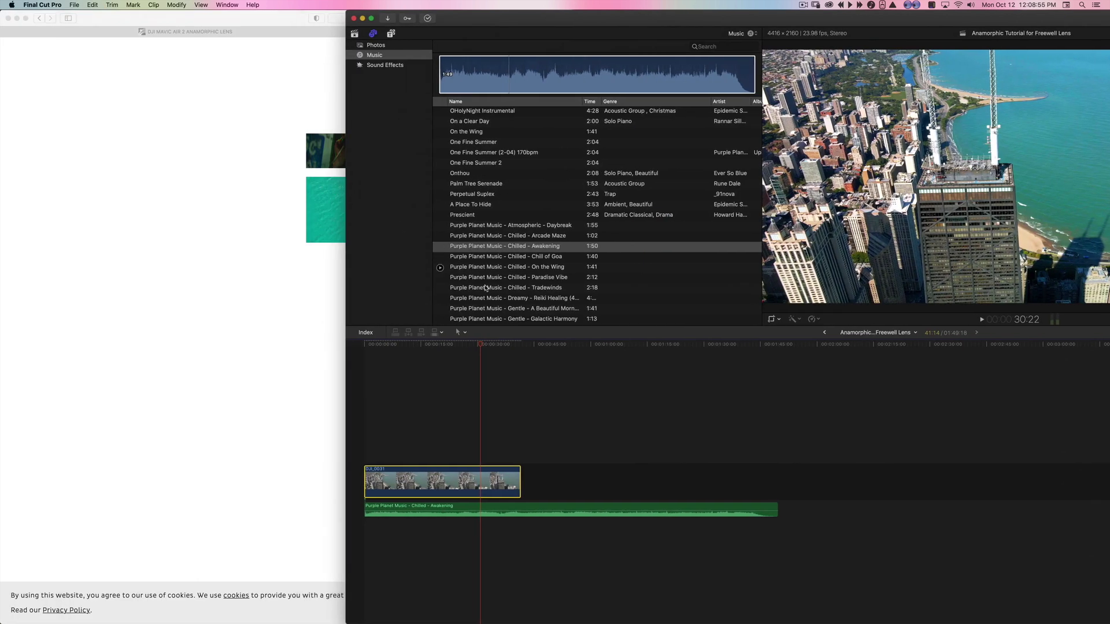
key(super+Tab)
key(super+Tab)
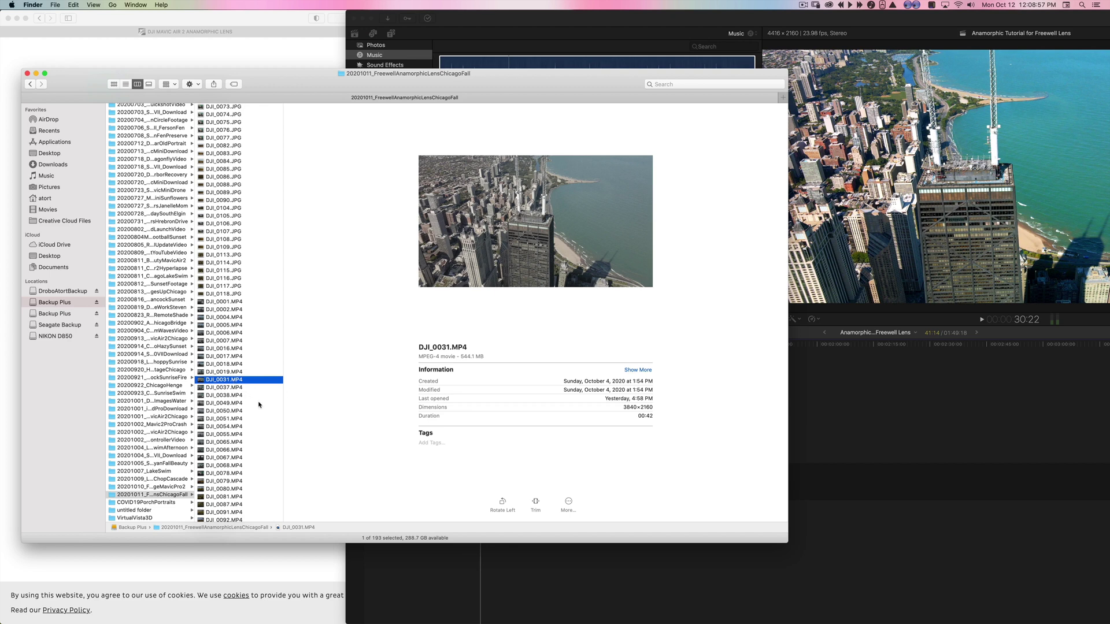
drag(262, 405, 885, 444)
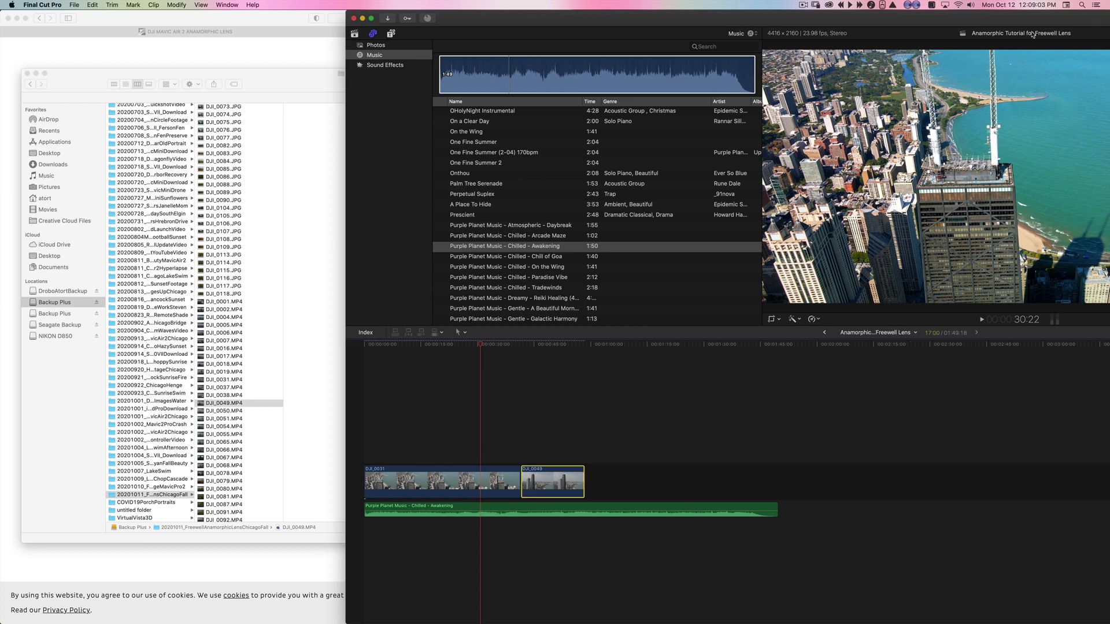
Paste DJI_0031's Custom LUT, Color Wheels 1 and Scale attributes onto DJI_0049 and play it full screen.
key(super+shift+v)
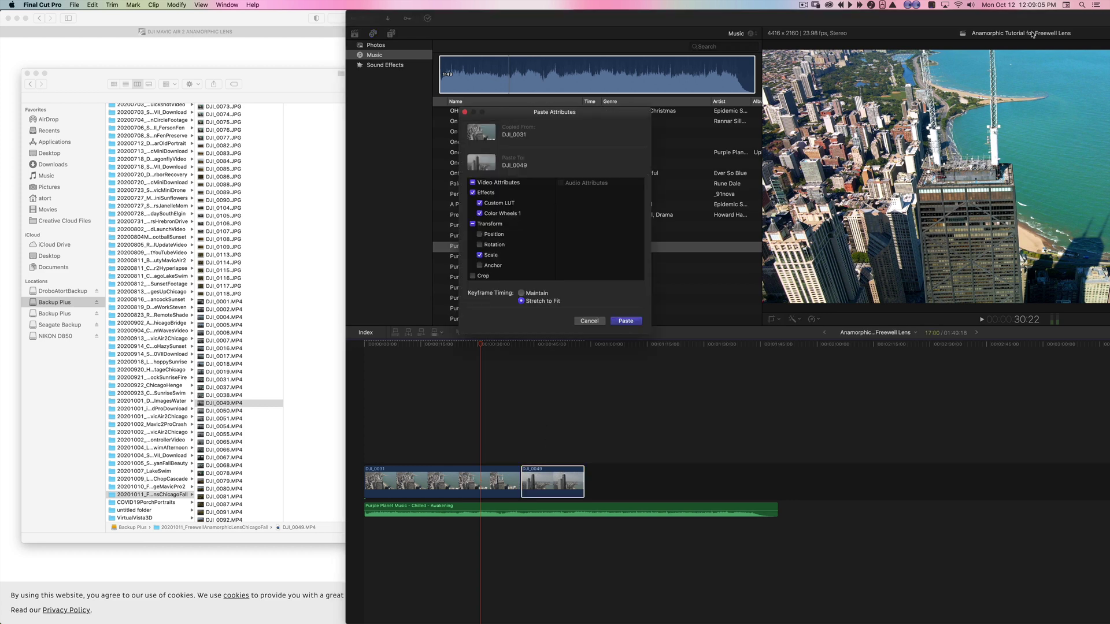
click(626, 321)
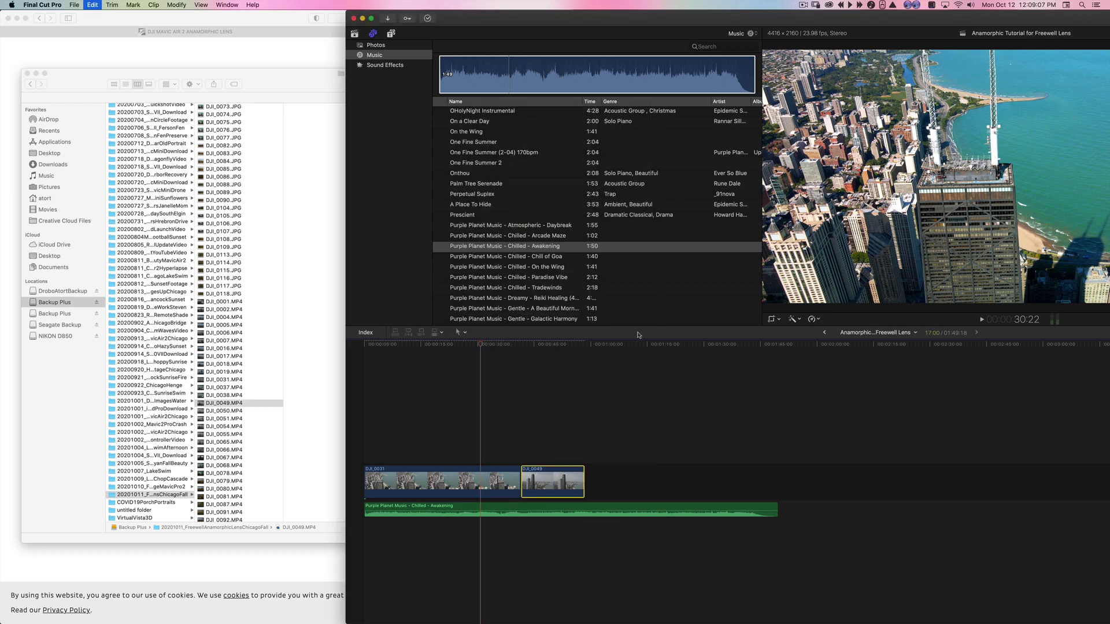
key(space)
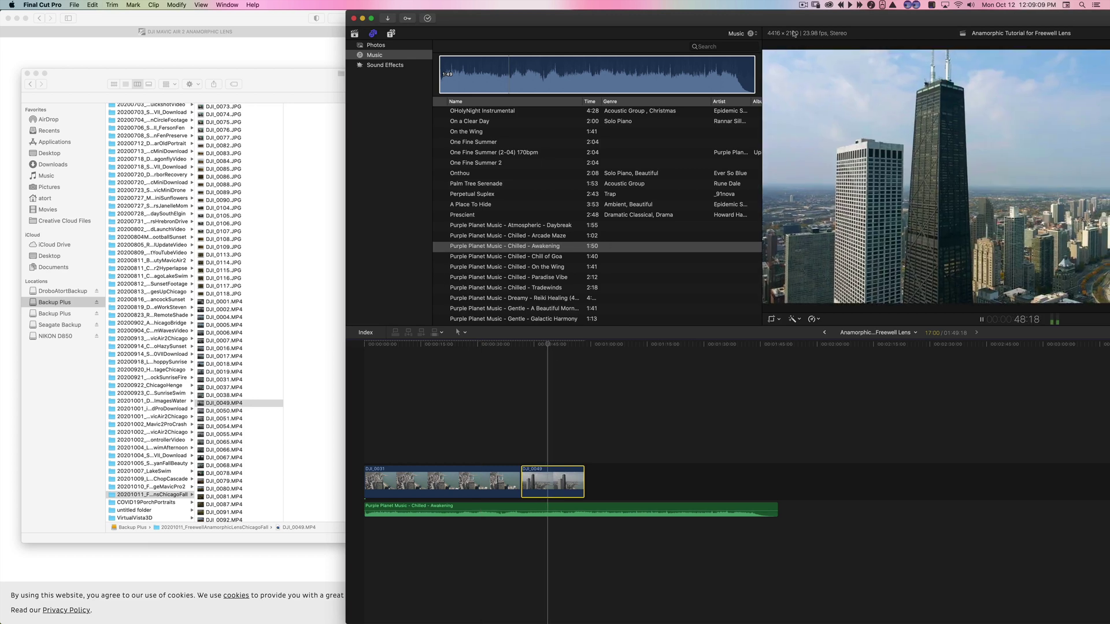
key(super+0)
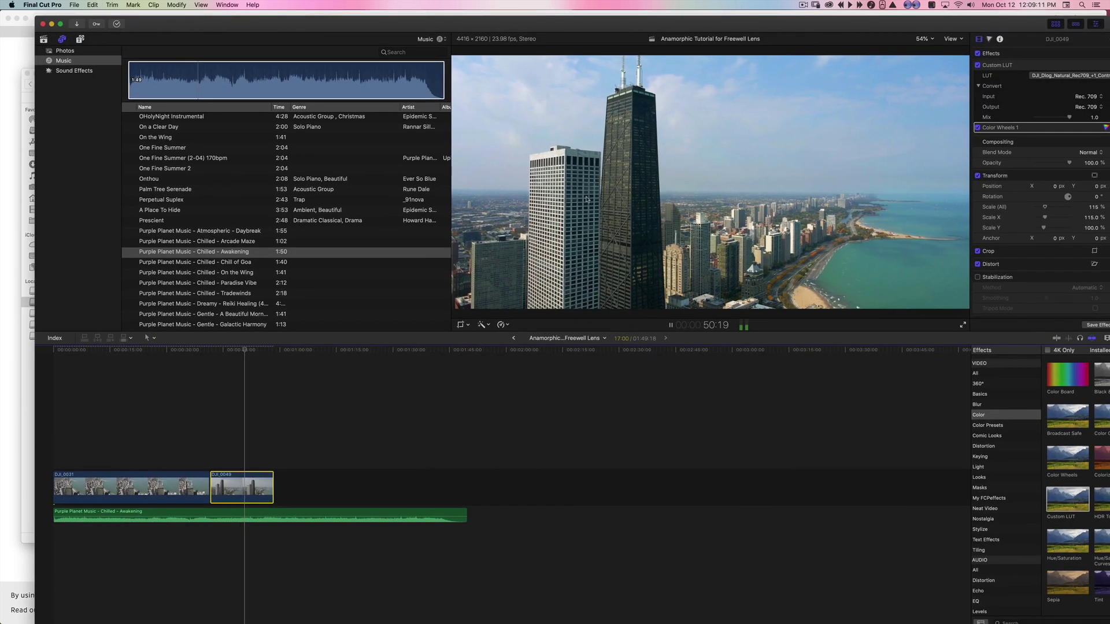
click(962, 325)
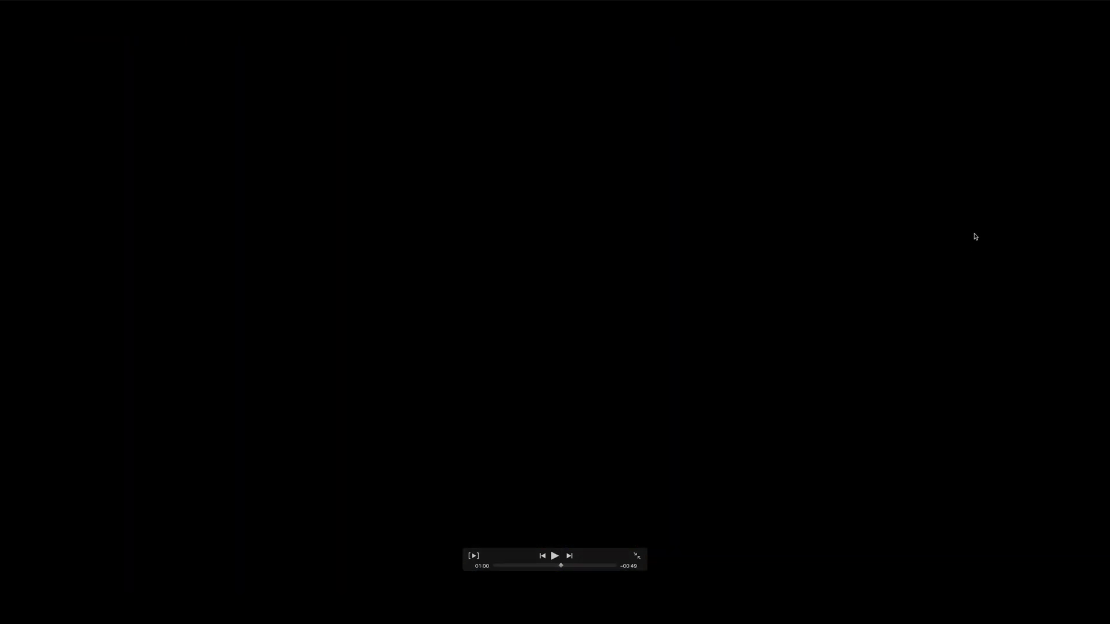
key(Escape)
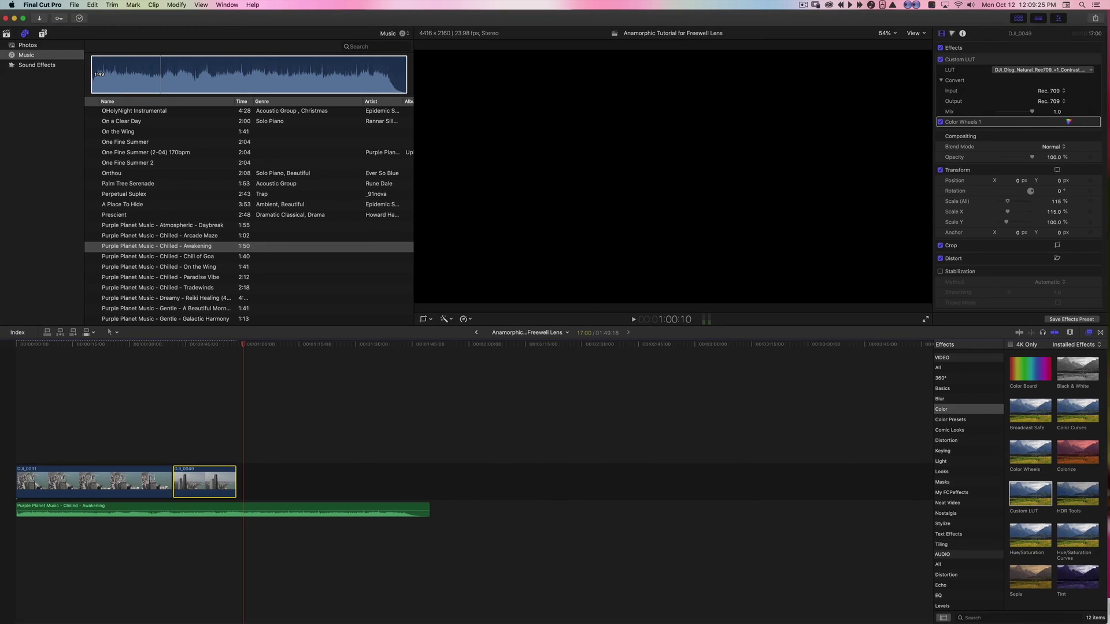
Create a 4K 3840x2160 project at 24p named "Anamorphic Lens NO Desqueeze" in the 9-16-20 event.
click(73, 5)
mouse_move(75, 16)
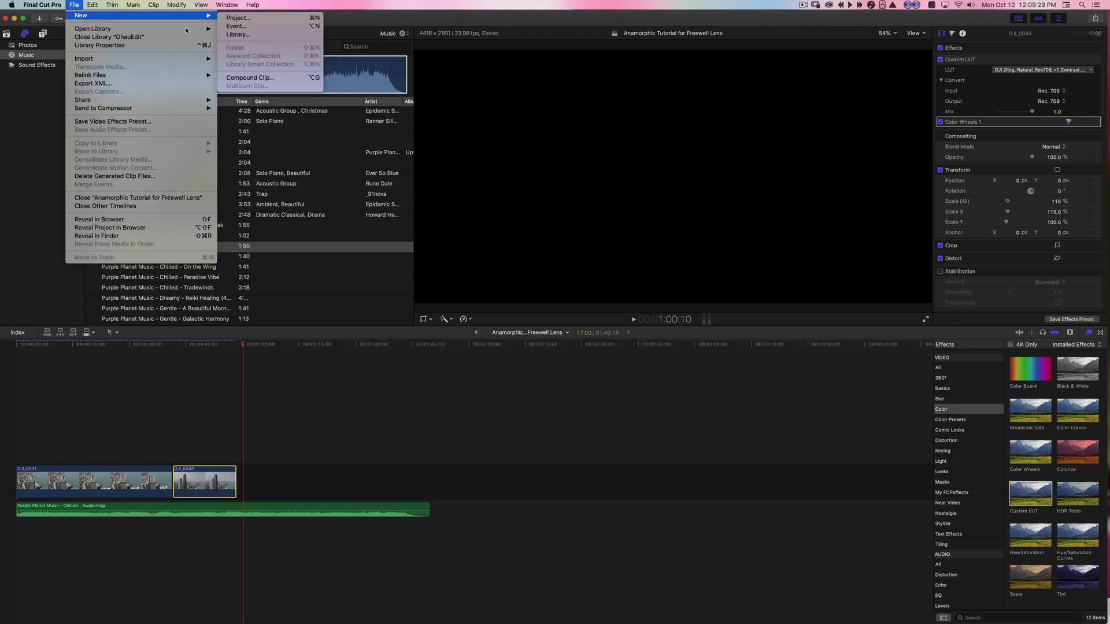
click(631, 167)
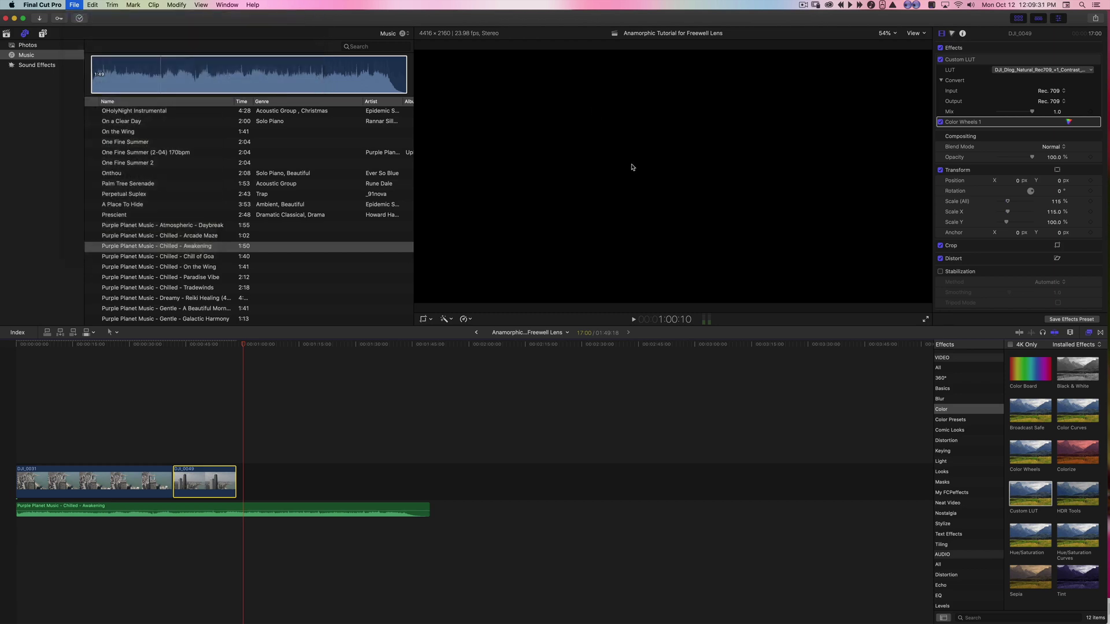
key(super+n)
text(An)
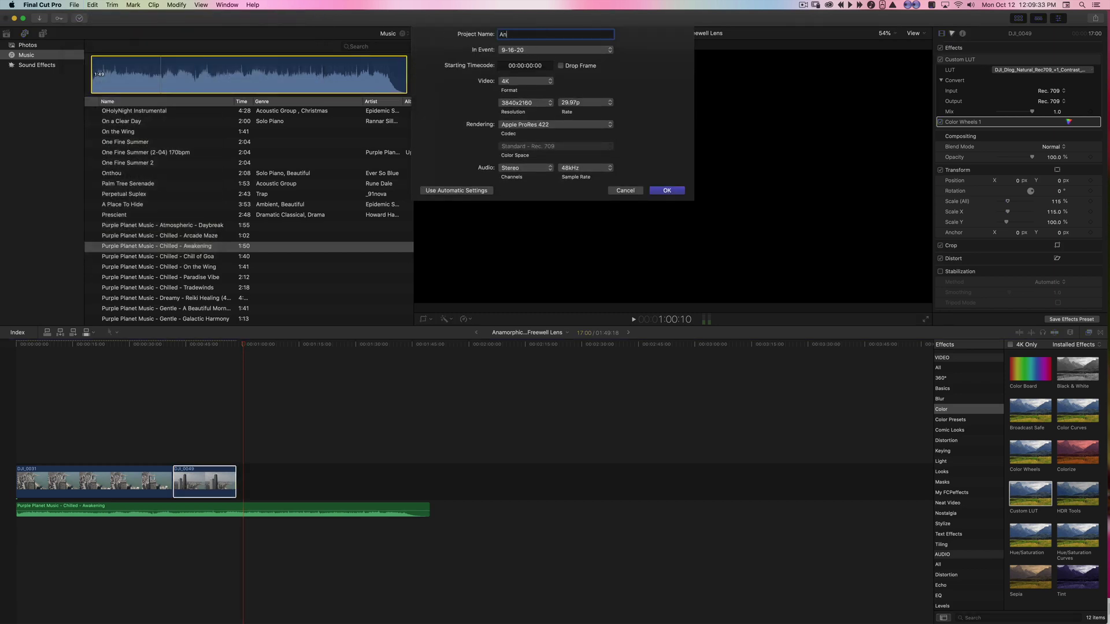
text(amorphic Lens NO Desqueeze)
click(587, 104)
click(578, 87)
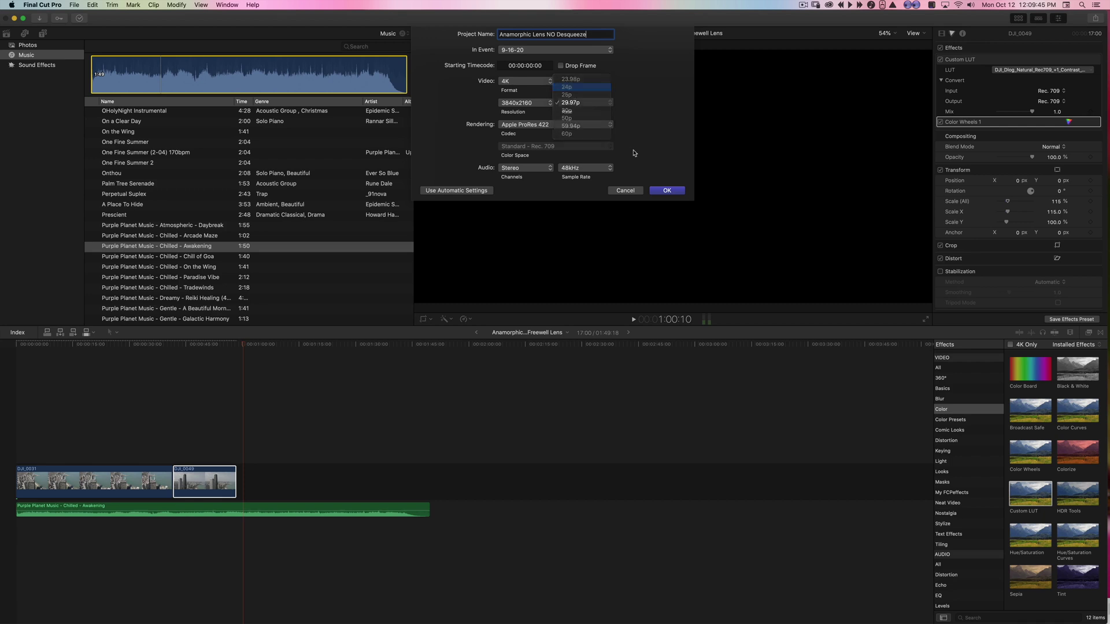
click(665, 191)
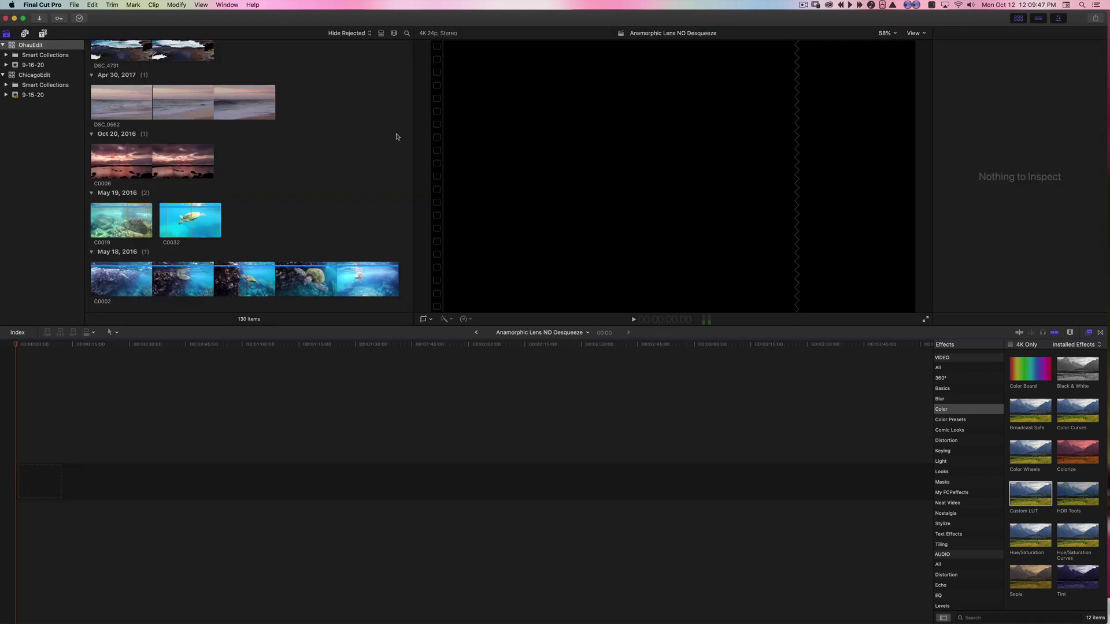
Add DJI_0049.MP4 from Finder to the start of the empty timeline and briefly play it.
double_click(259, 22)
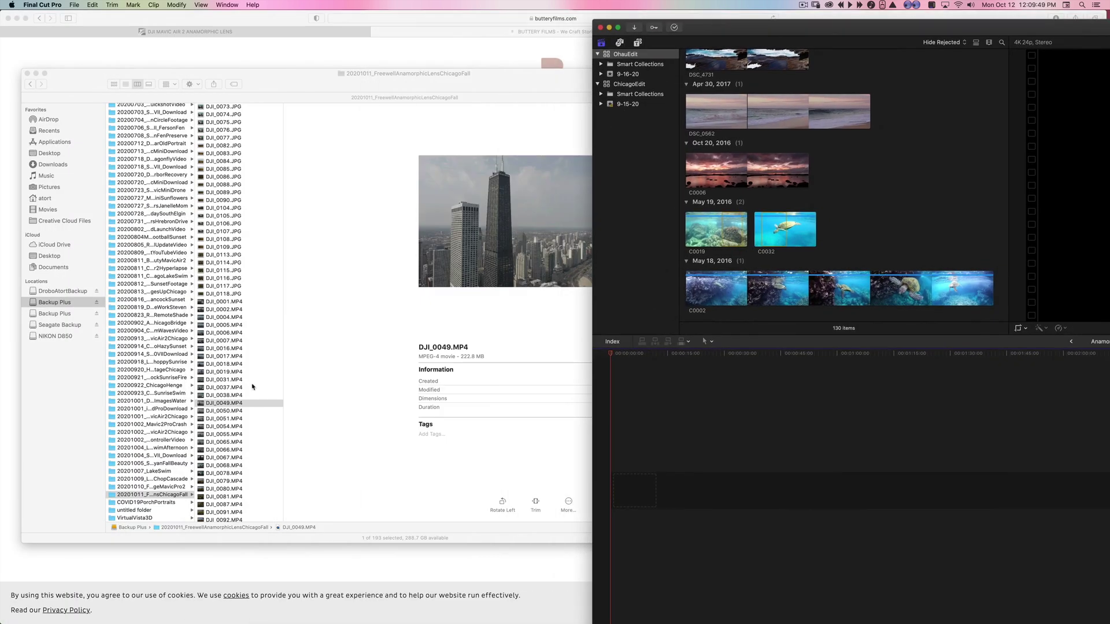
drag(253, 403, 727, 484)
double_click(746, 29)
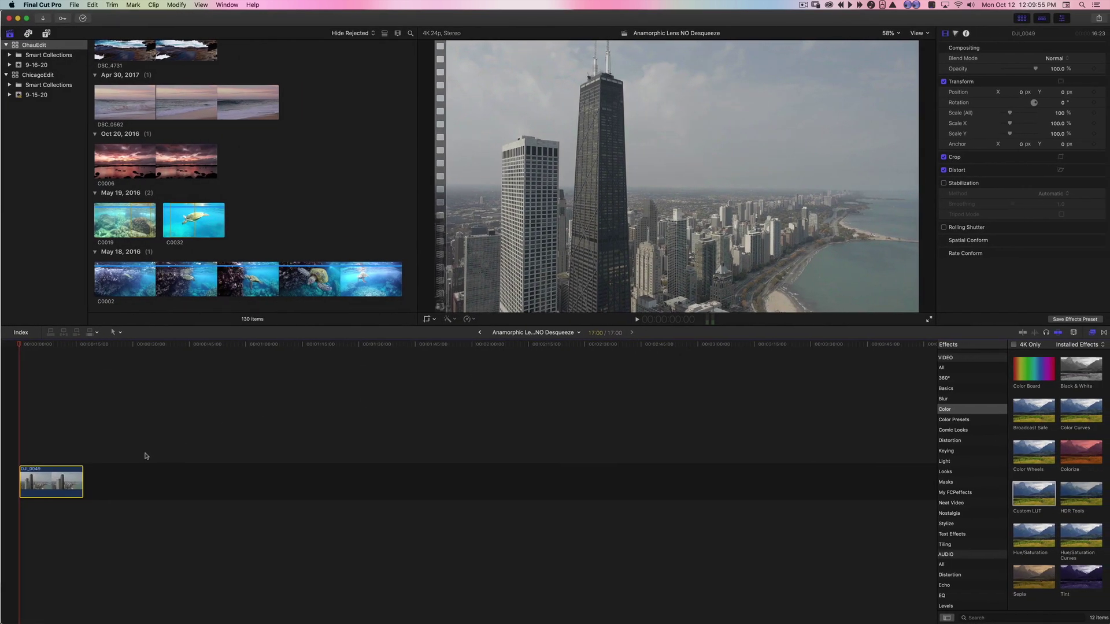
key(space)
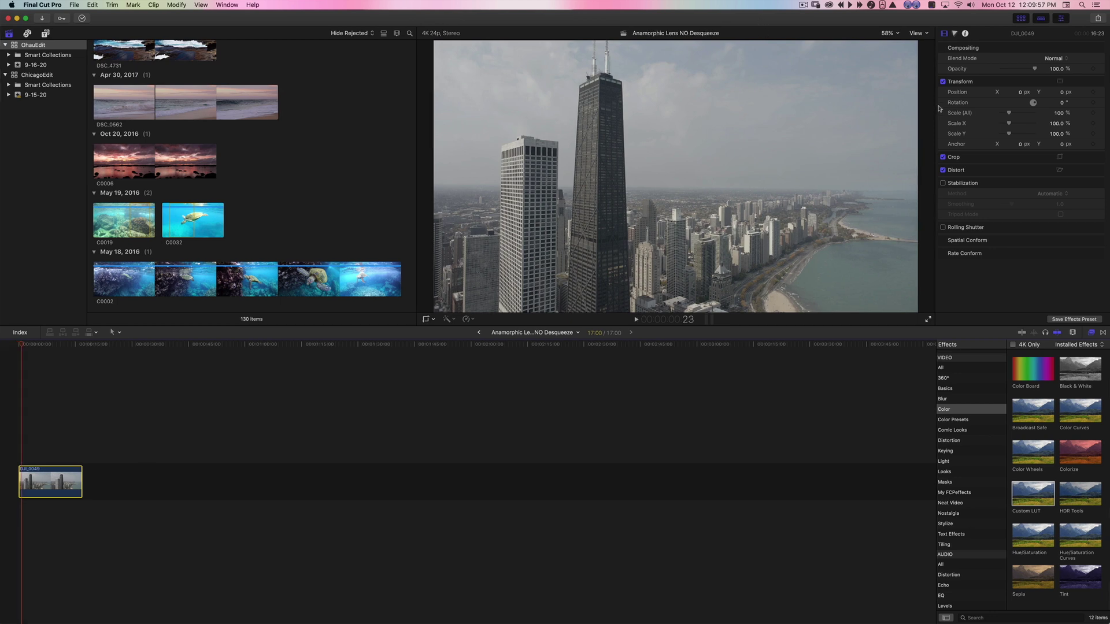
Apply a Custom LUT to DJI_0049 using the DJI_Dlog_Natural_Rec709 +1 Contrast LUT, and raise the highlights brightness in Color Wheels.
drag(1032, 492, 59, 477)
click(1010, 70)
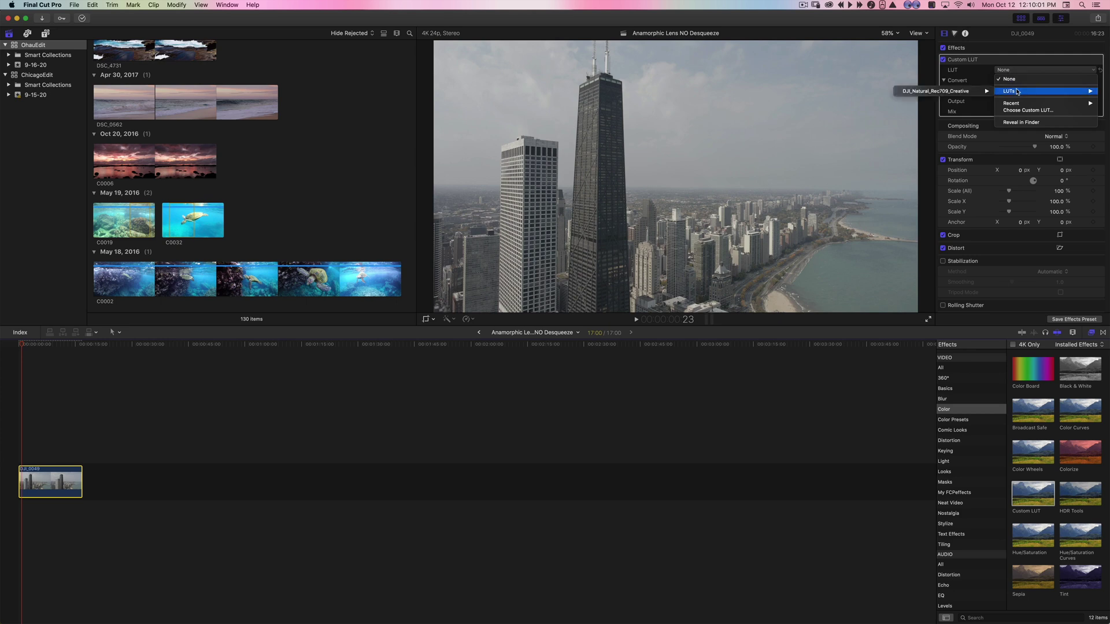
mouse_move(971, 94)
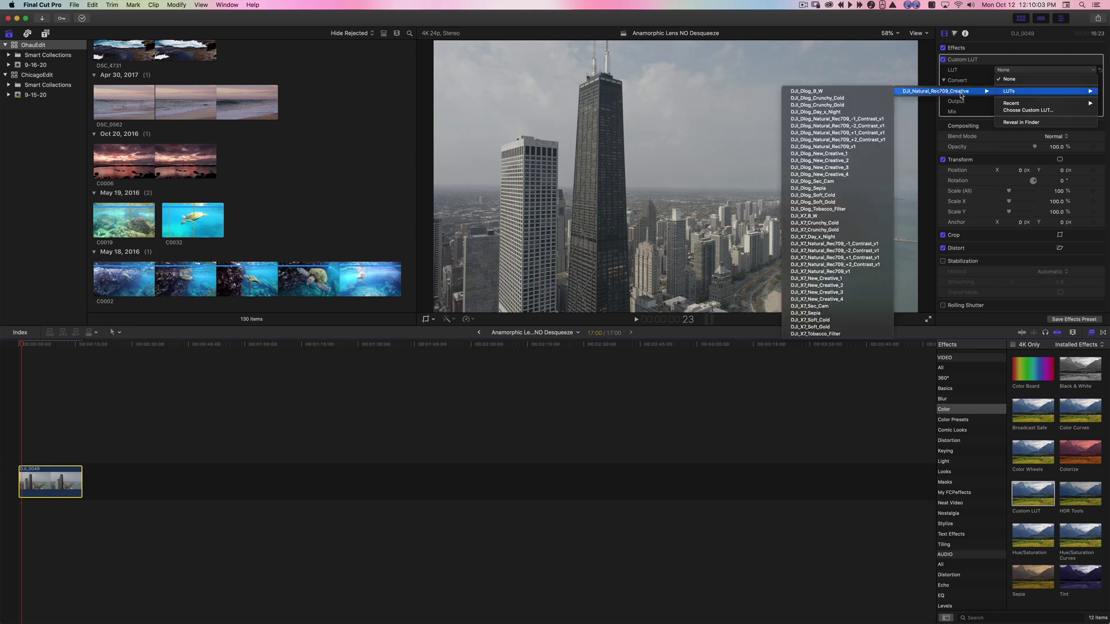
click(841, 139)
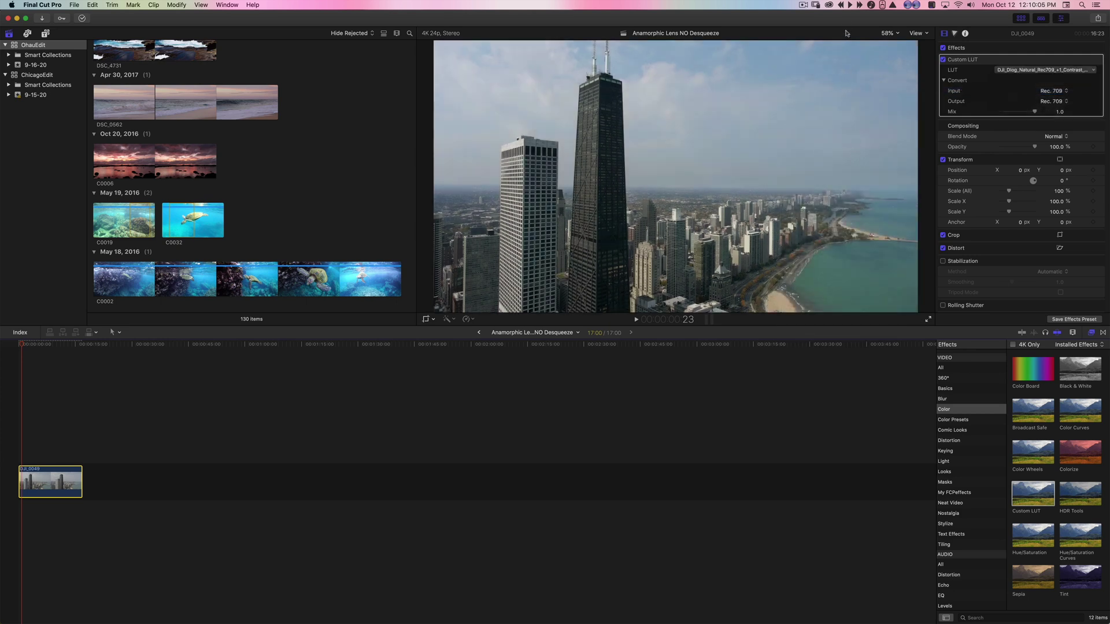
click(954, 34)
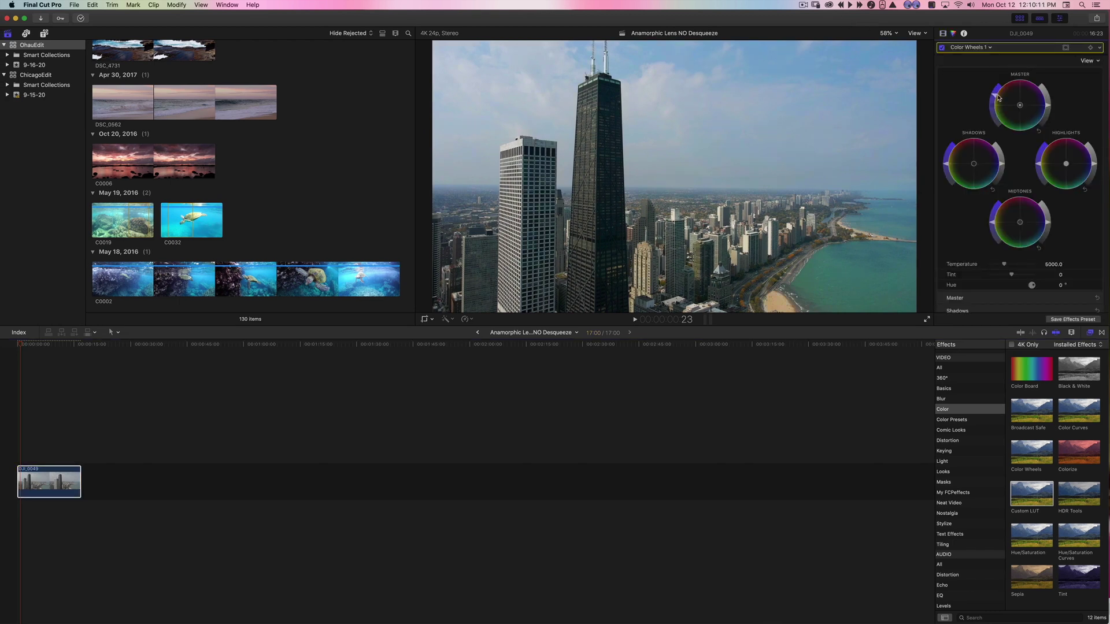
drag(1095, 163, 1097, 156)
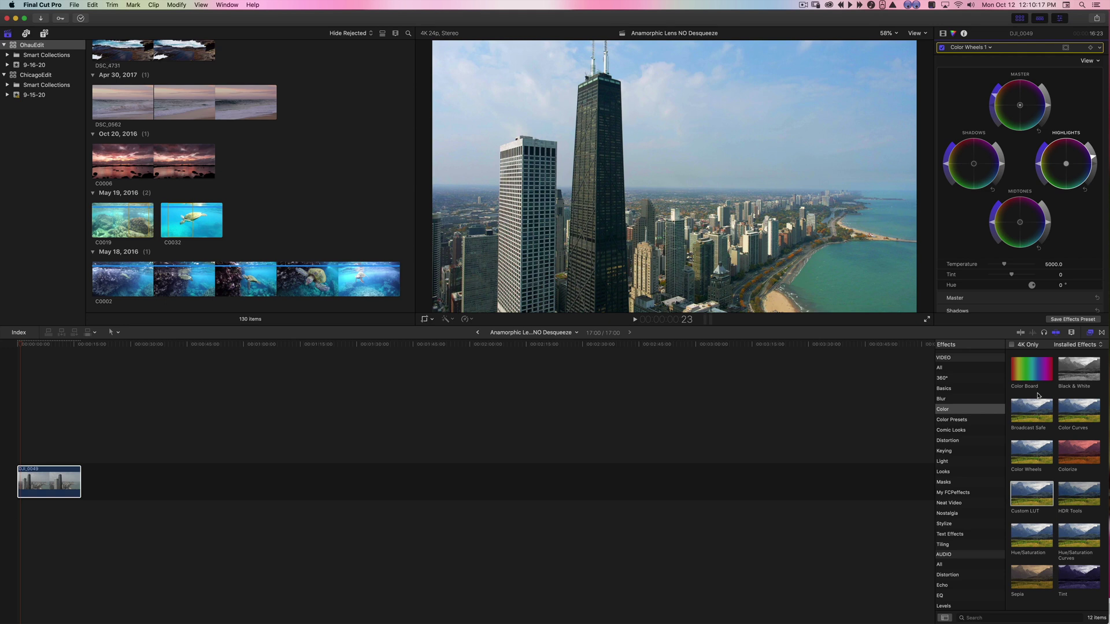
Apply the Finishing Plugin effect to DJI_0049, raise Details.Fine to about 34, and preview the clip.
click(975, 495)
drag(1032, 369, 52, 489)
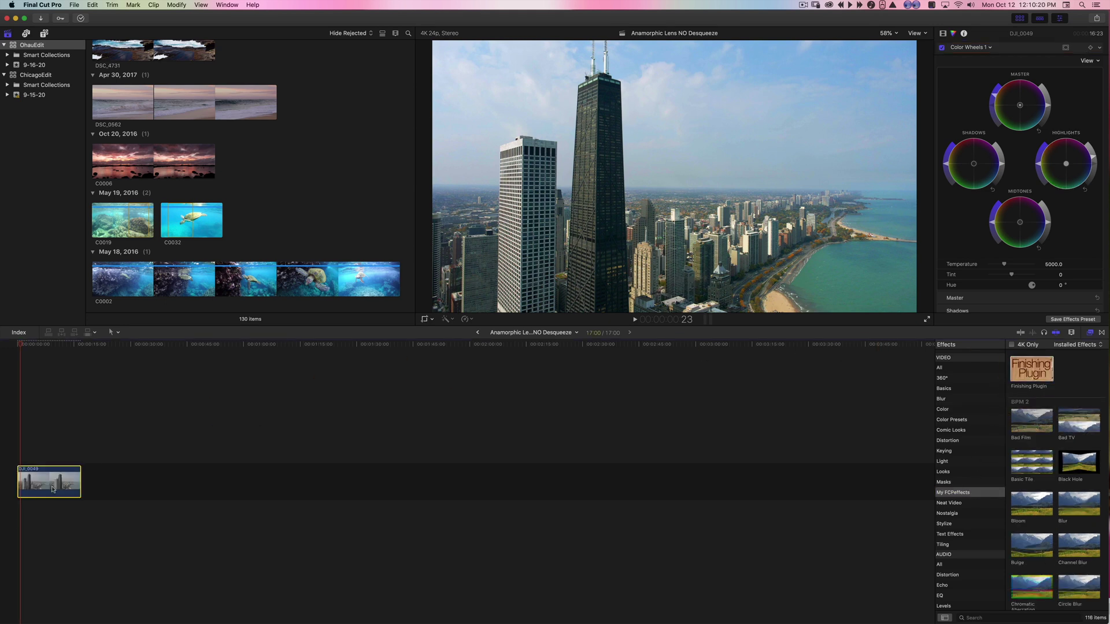
click(942, 33)
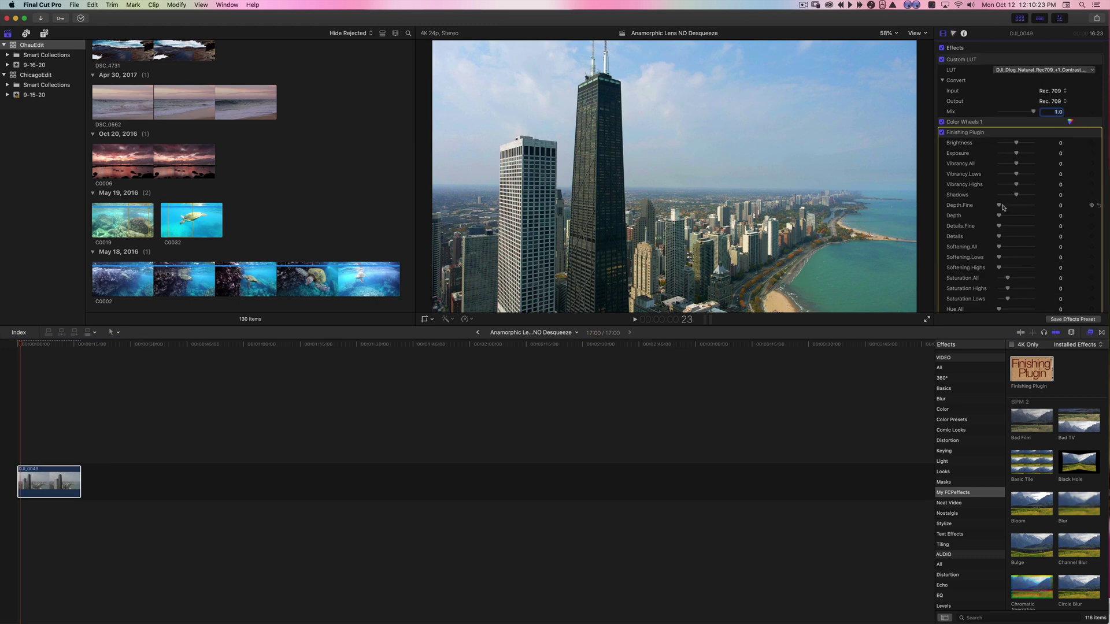
drag(1001, 226, 1015, 225)
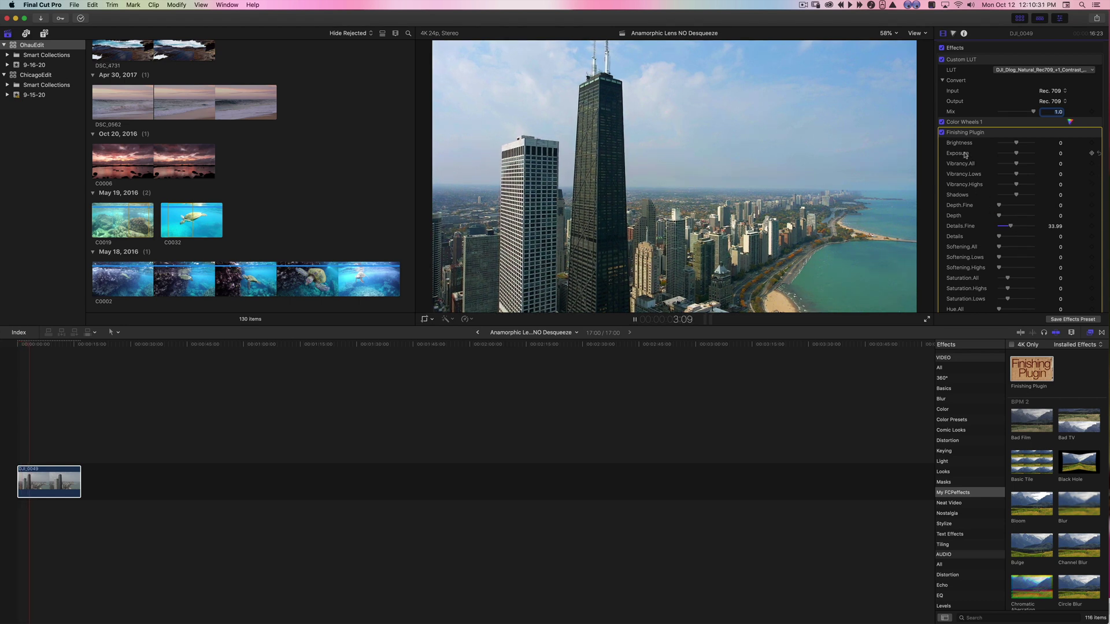
key(space)
Switch to Finder and open the MavicAir2 folder inside YouTube on the Drobo backup drive in a new window.
drag(105, 18, 447, 7)
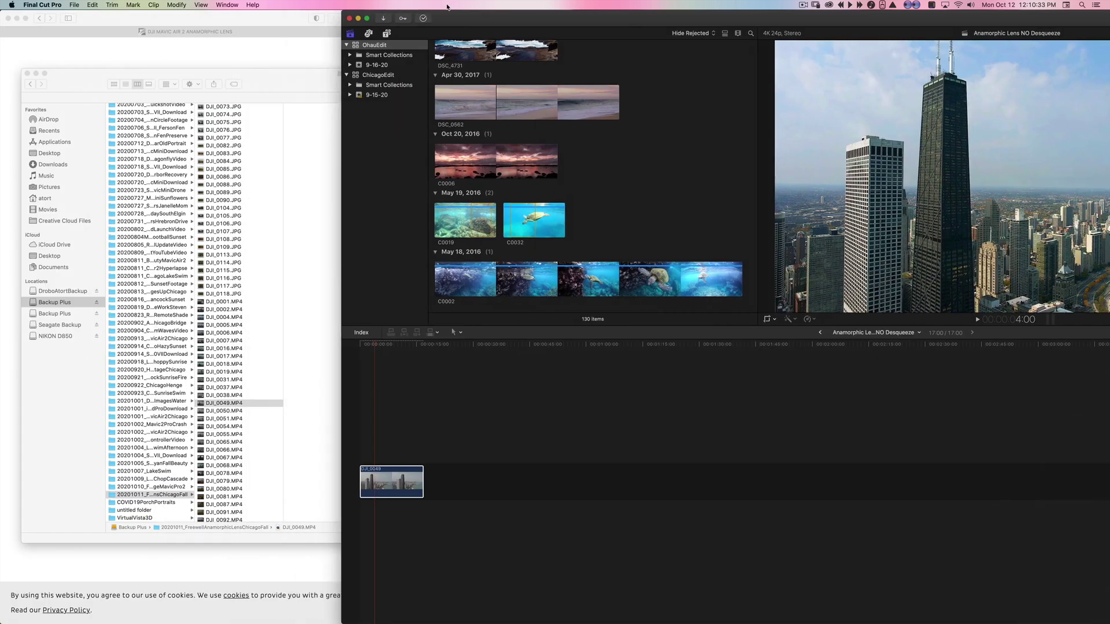
click(287, 84)
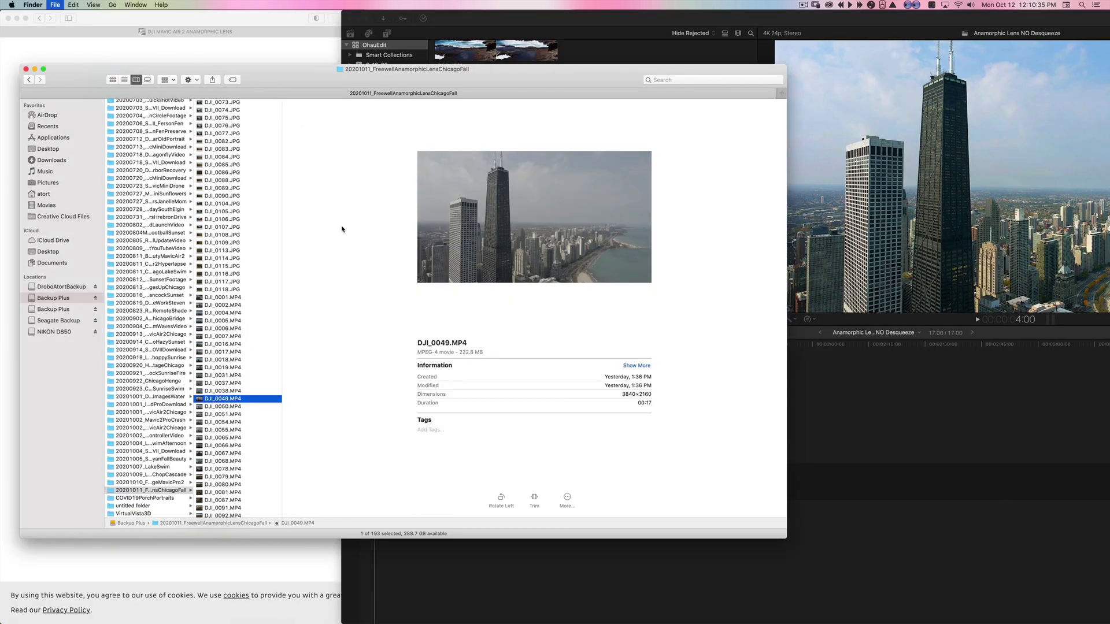
key(super+n)
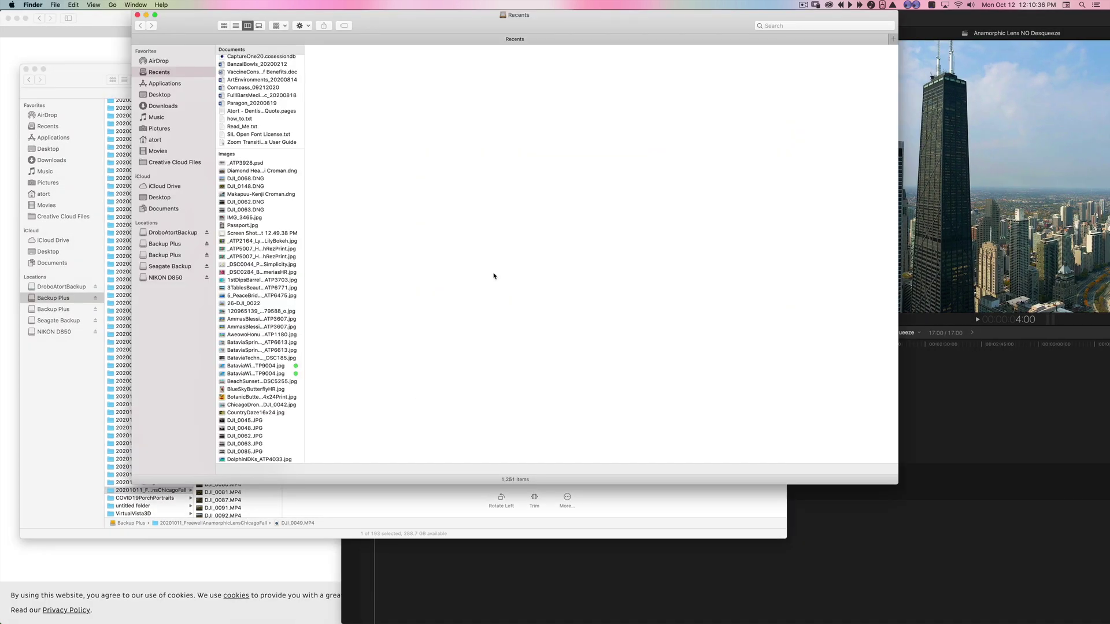
click(183, 234)
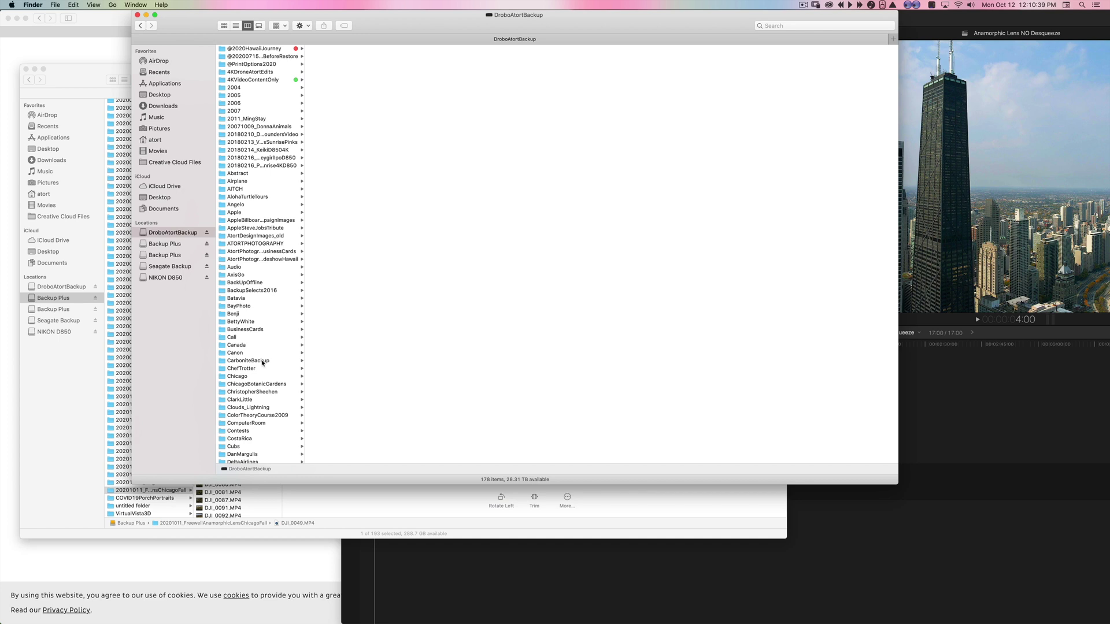
scroll(262, 363, down, 20)
click(279, 459)
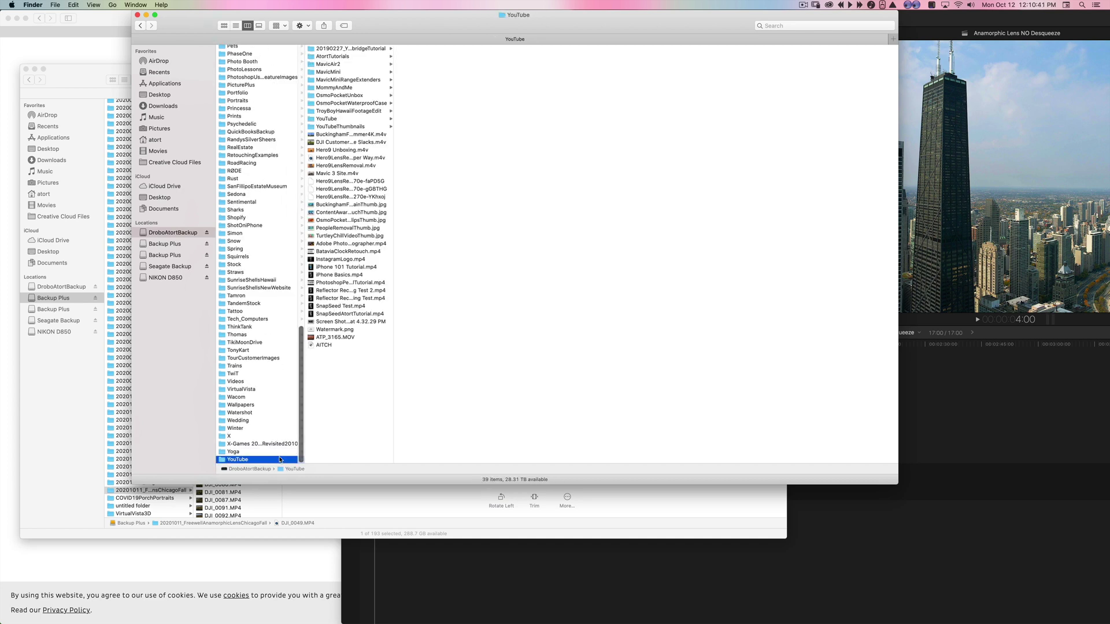
click(347, 65)
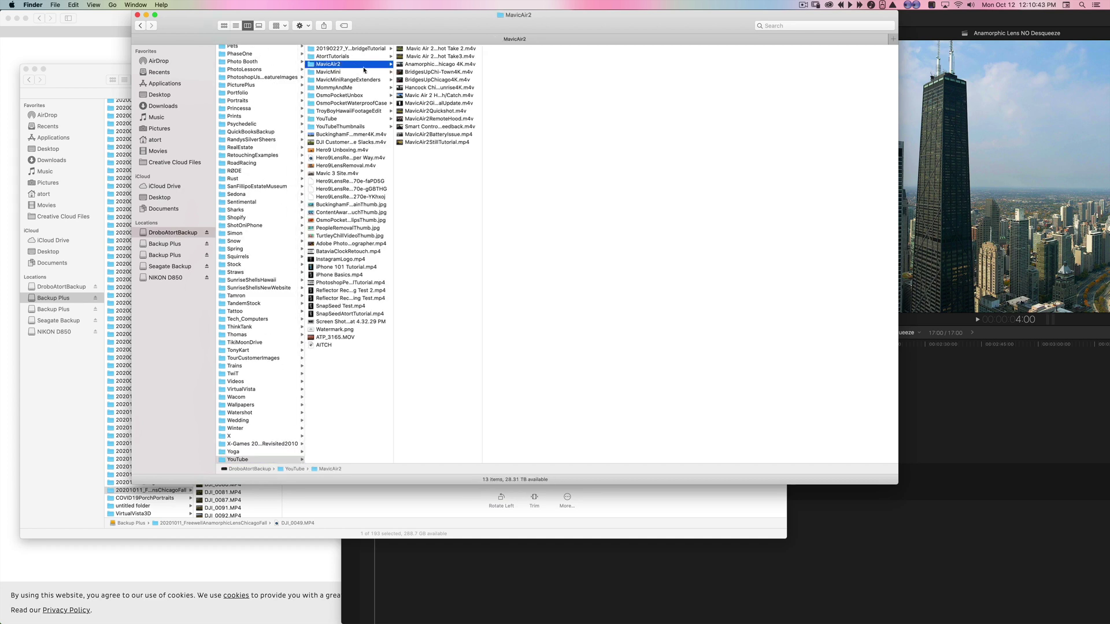
Append Anamorphic Chicago 4K.m4v directly after DJI_0049 in the Final Cut Pro timeline and play the project full screen.
click(407, 65)
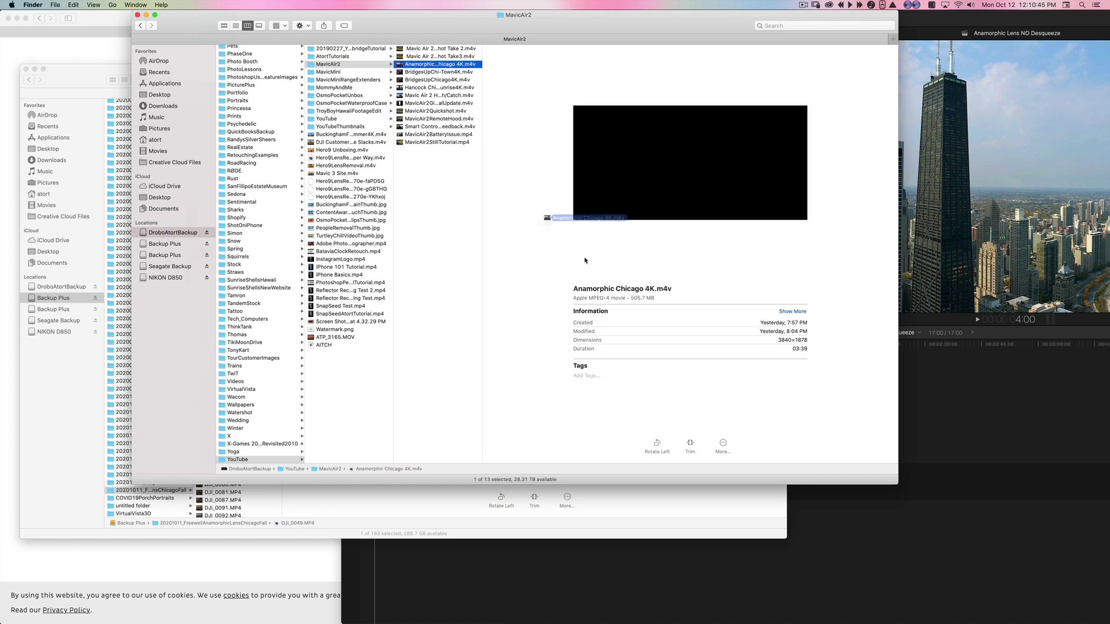
drag(585, 261, 841, 497)
drag(688, 4, 390, 2)
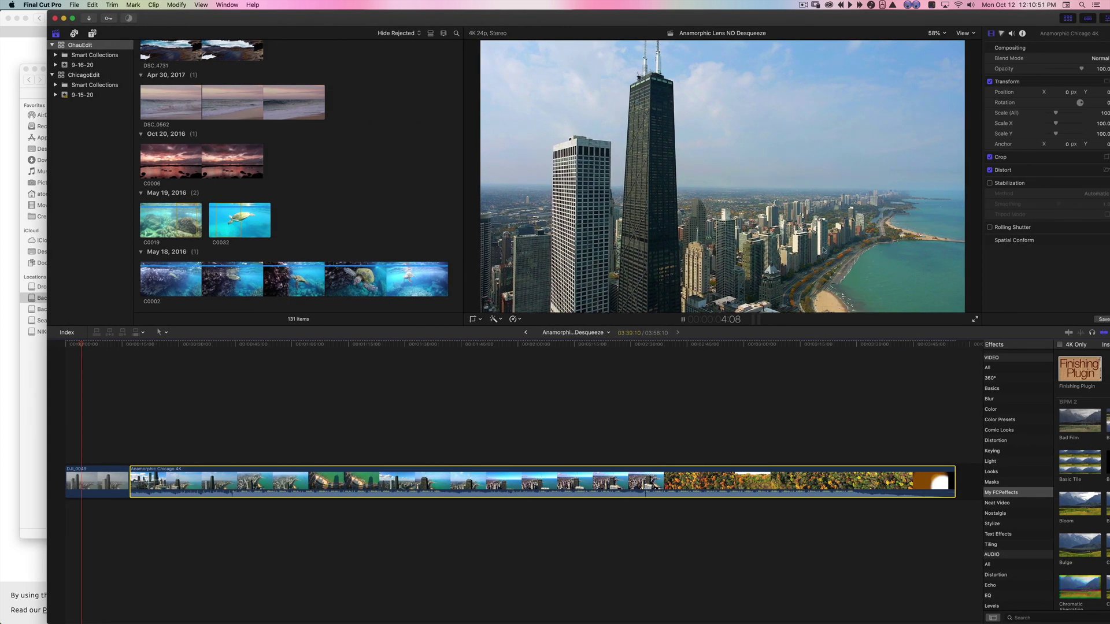
click(173, 357)
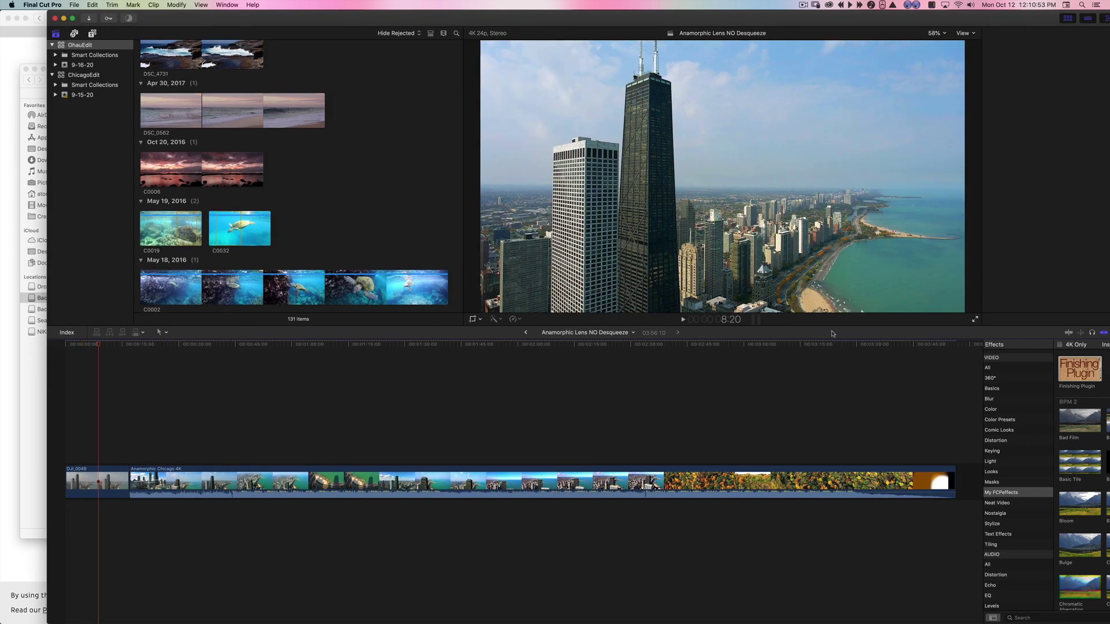
click(975, 320)
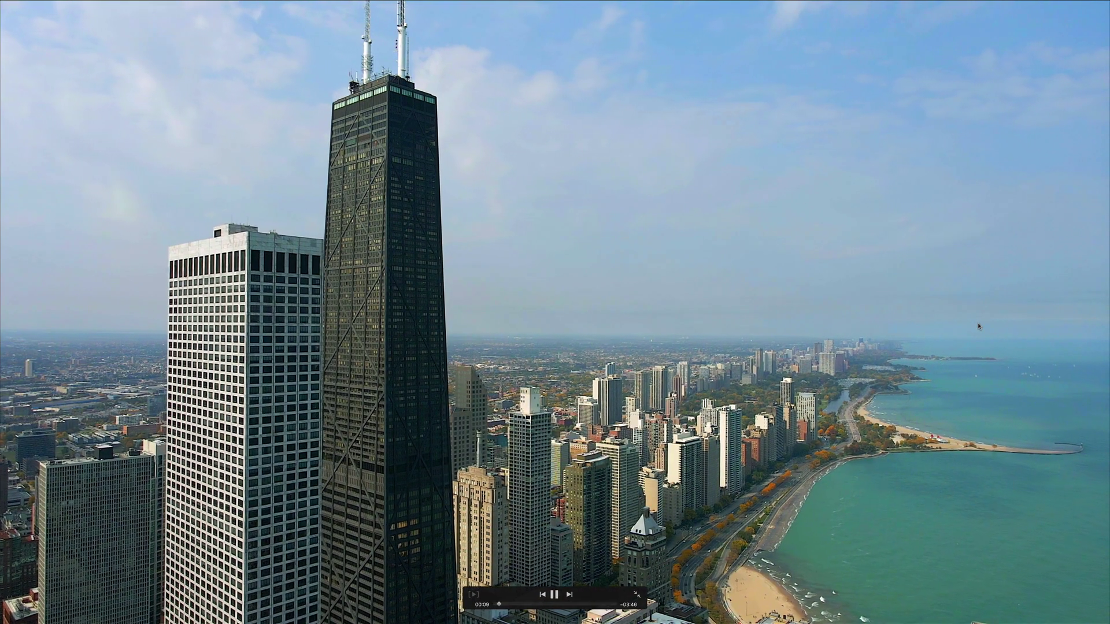